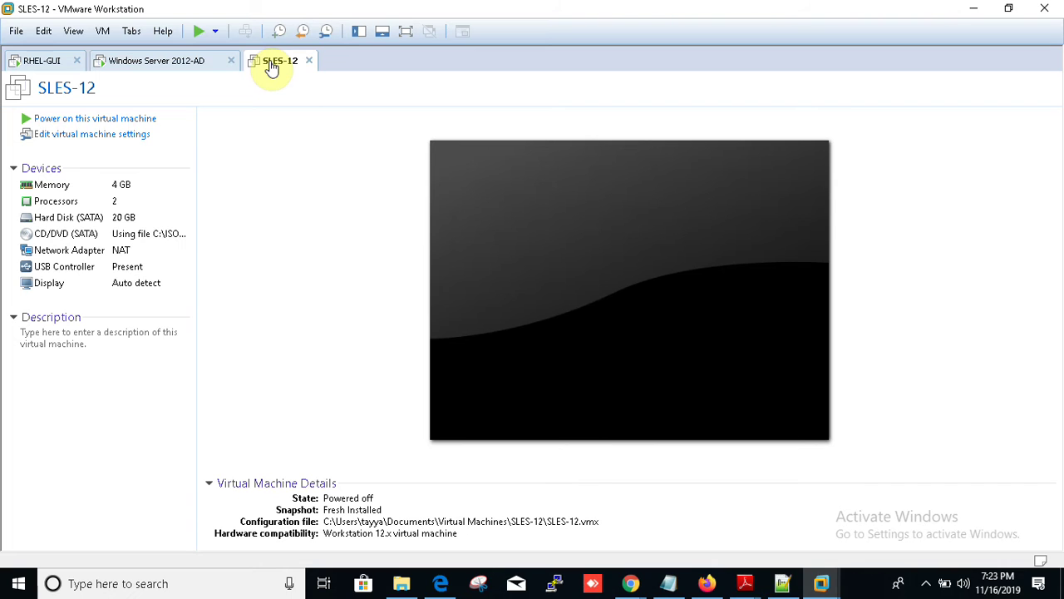
# Step: Power on SLES-12, boot SLES 12-SP4, then switch to the Windows Server 2012-AD machine
pyautogui.click(129, 119)
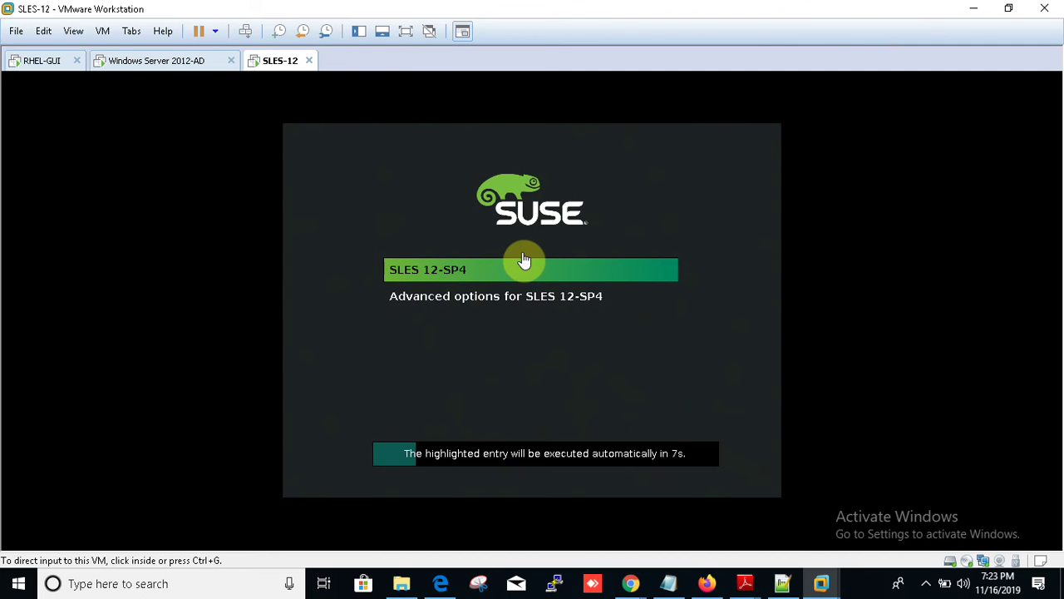
pyautogui.click(533, 265)
pyautogui.press('Return')
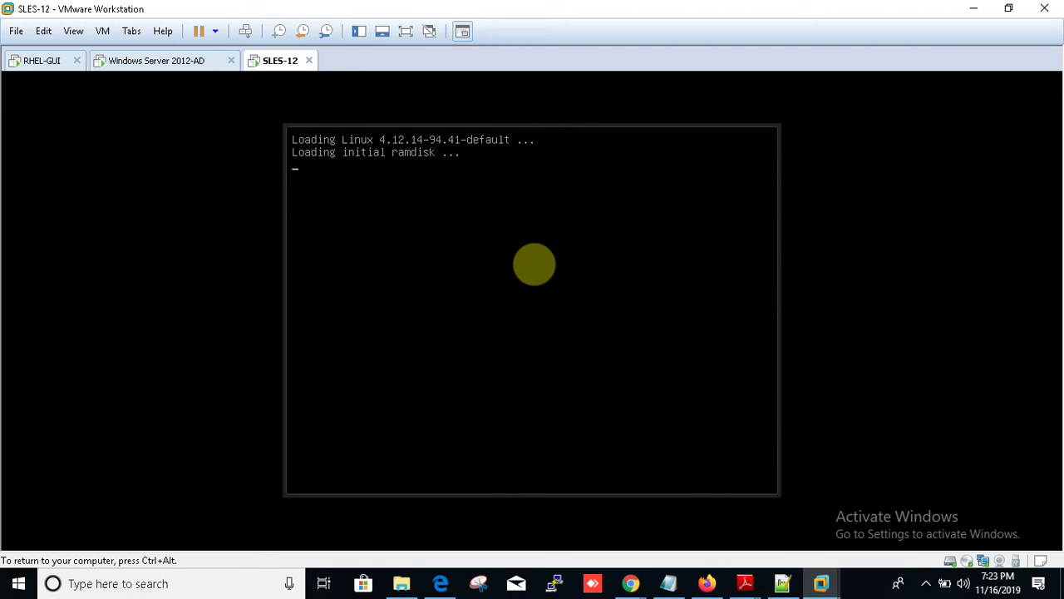
pyautogui.hotkey('ctrl', 'alt')
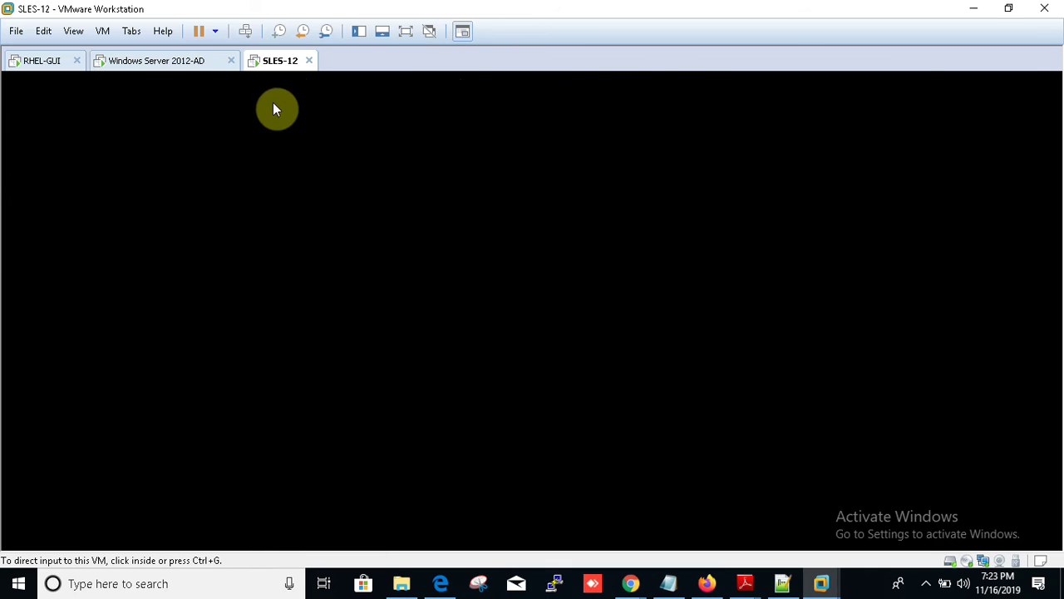
pyautogui.click(160, 65)
# Step: Display the Windows Server 2012-AD machine in full screen
pyautogui.click(416, 218)
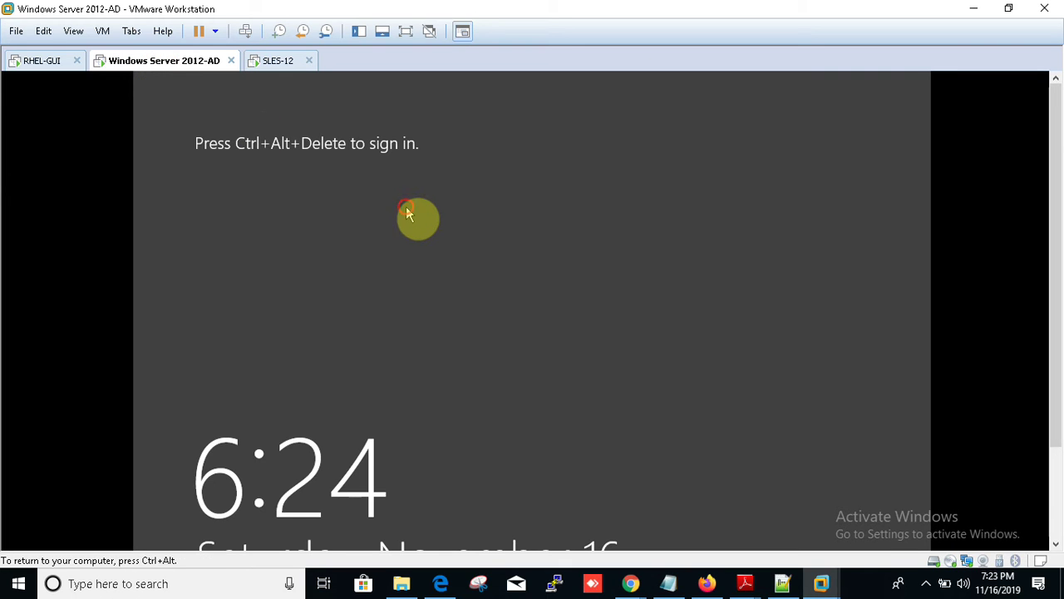
pyautogui.hotkey('ctrl', 'alt', 'Return')
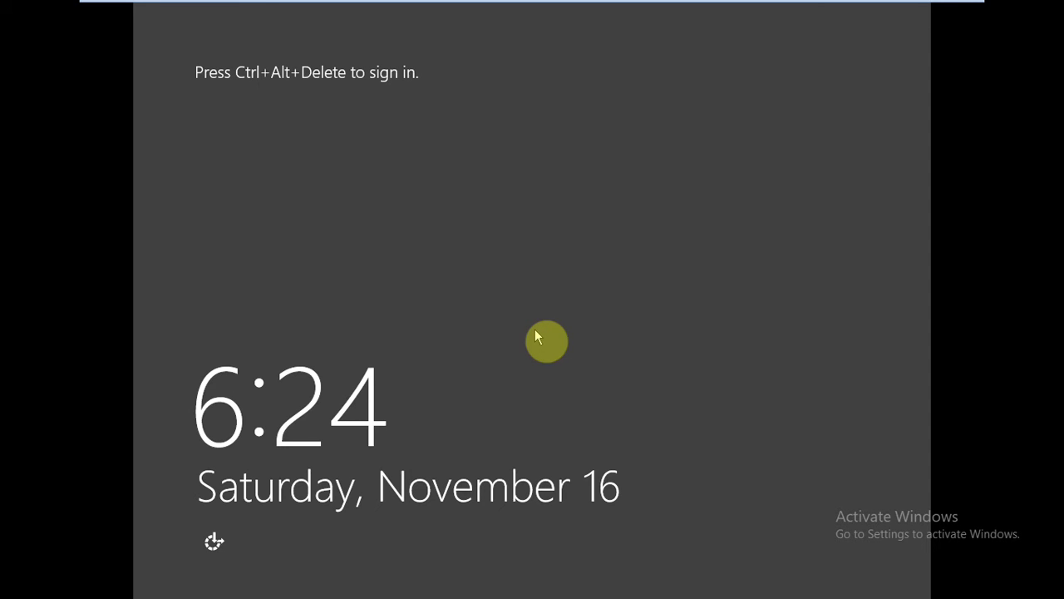
pyautogui.hotkey('ctrl', 'alt')
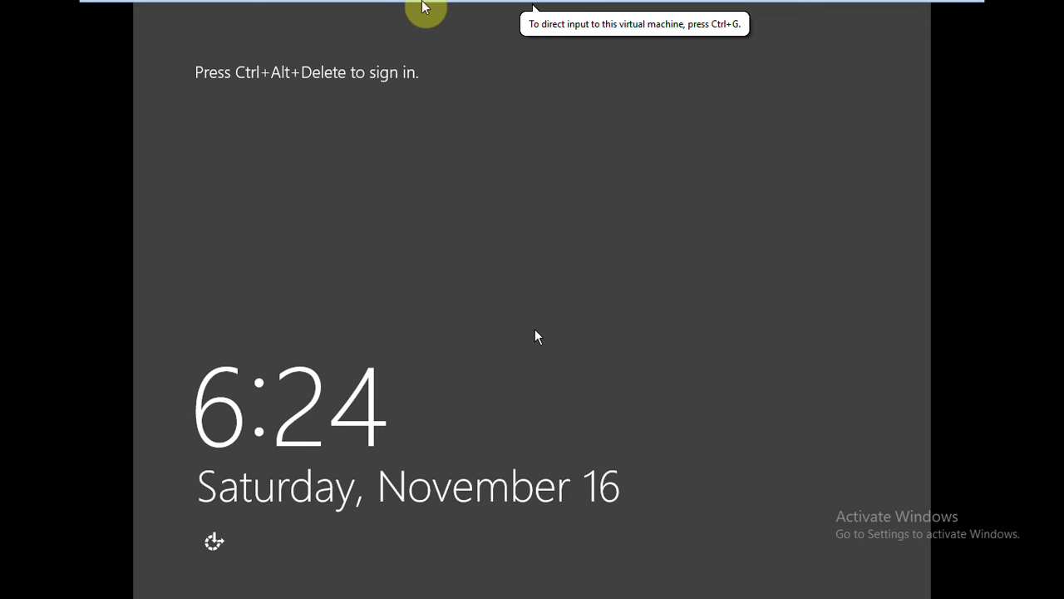
# Step: Confirm SLES-12 is booting, then send Ctrl+Alt+Insert to Windows Server for the Administrator password prompt
pyautogui.moveTo(423, 7)
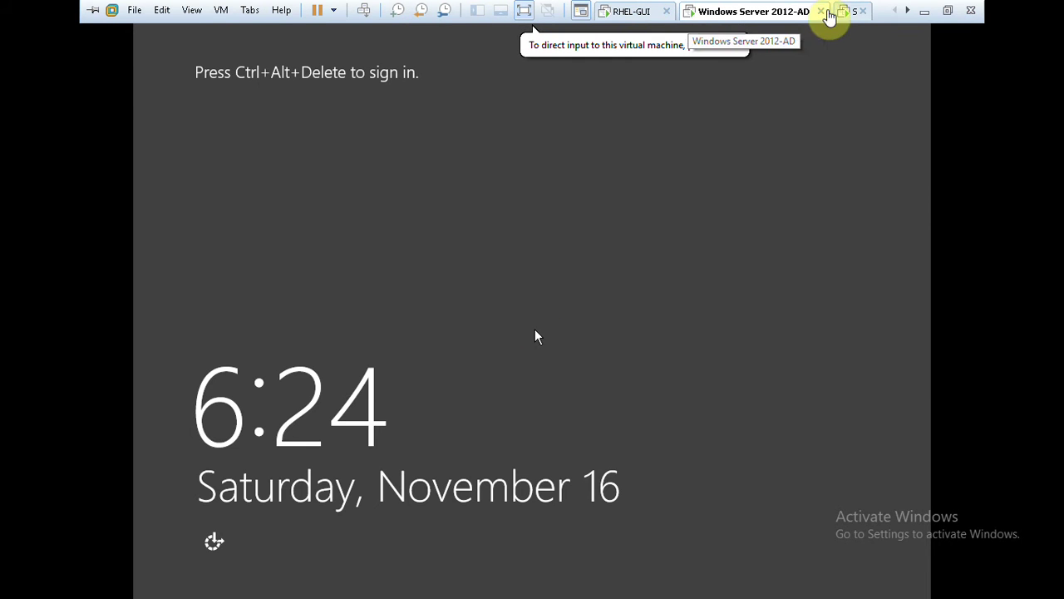
pyautogui.click(848, 11)
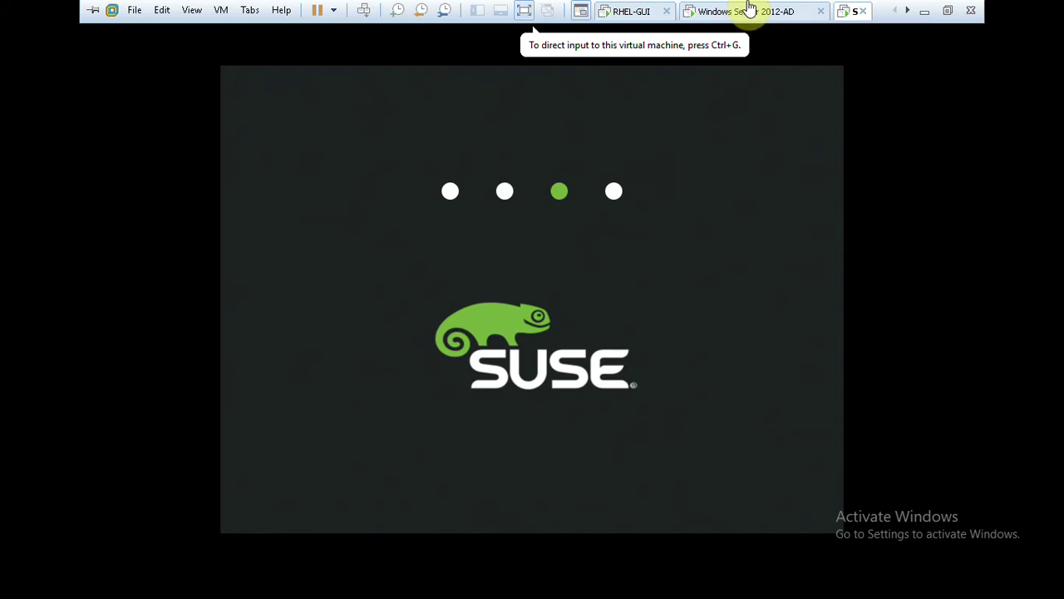
pyautogui.click(748, 11)
pyautogui.click(489, 223)
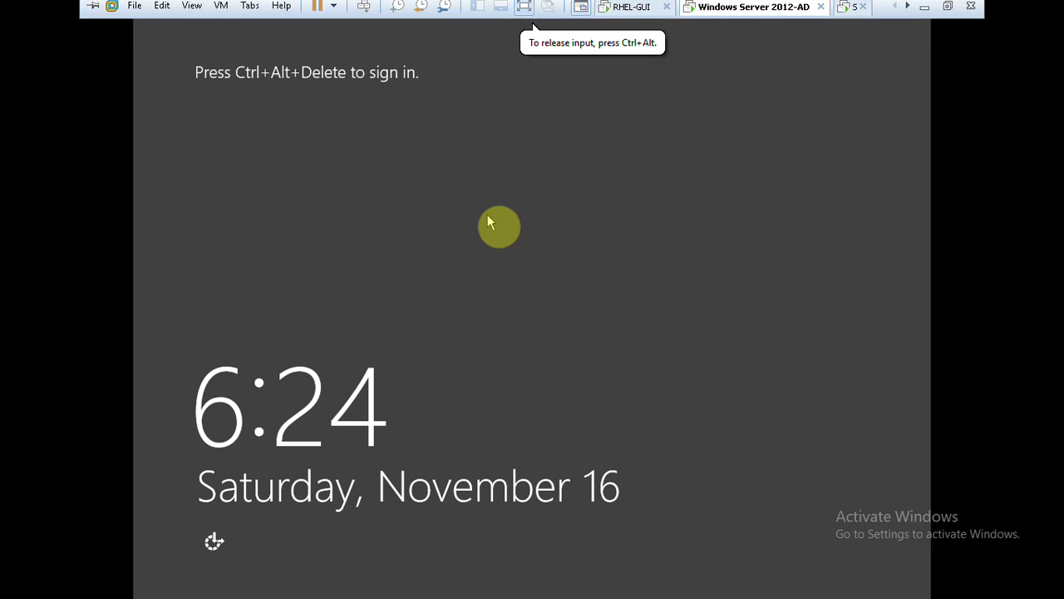
pyautogui.press('ctrl+alt+Insert')
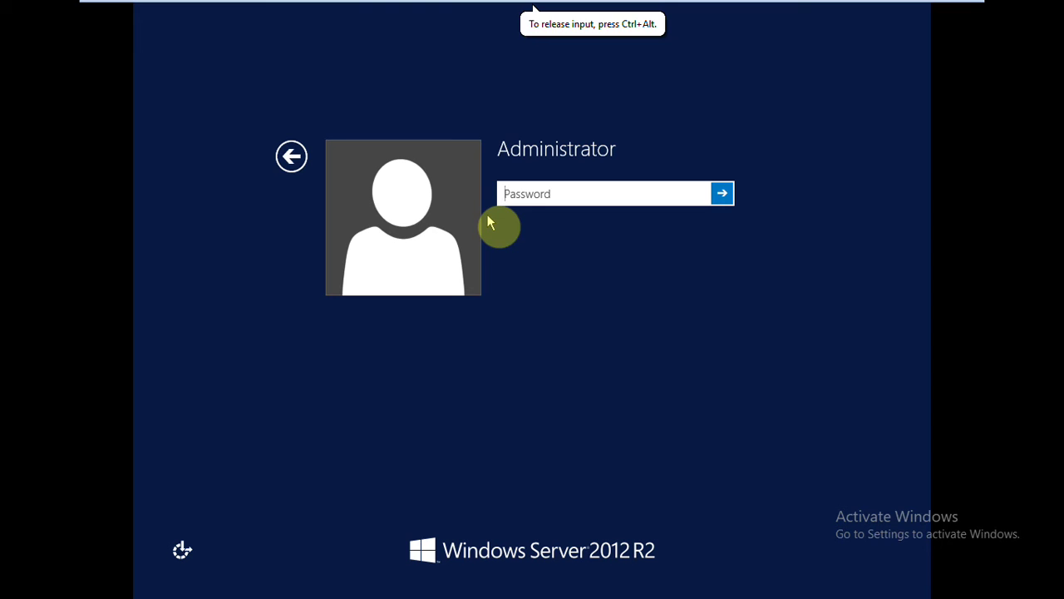
pyautogui.write('••••••')
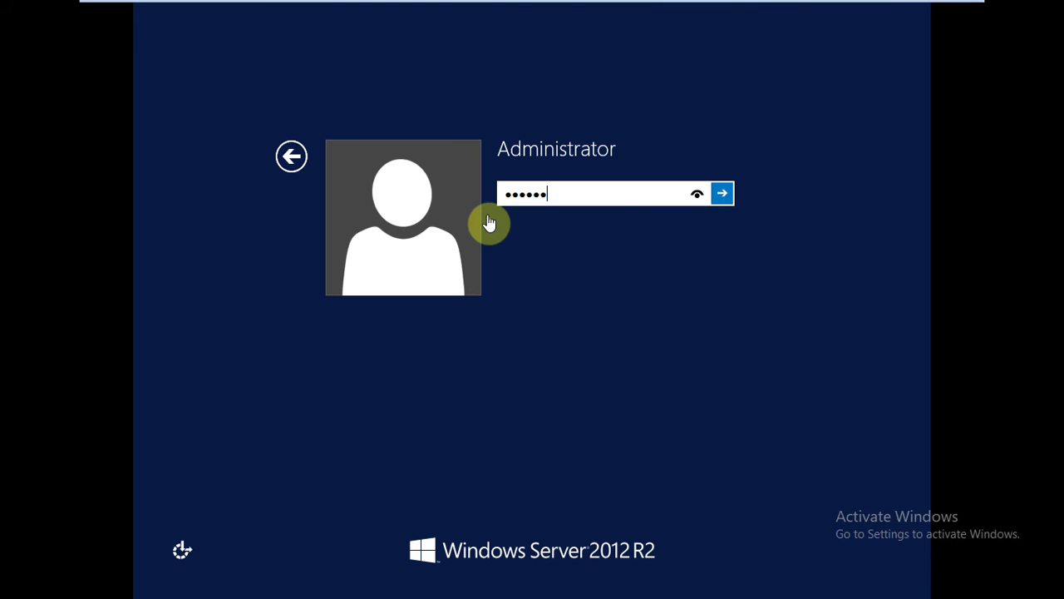
pyautogui.press('Return')
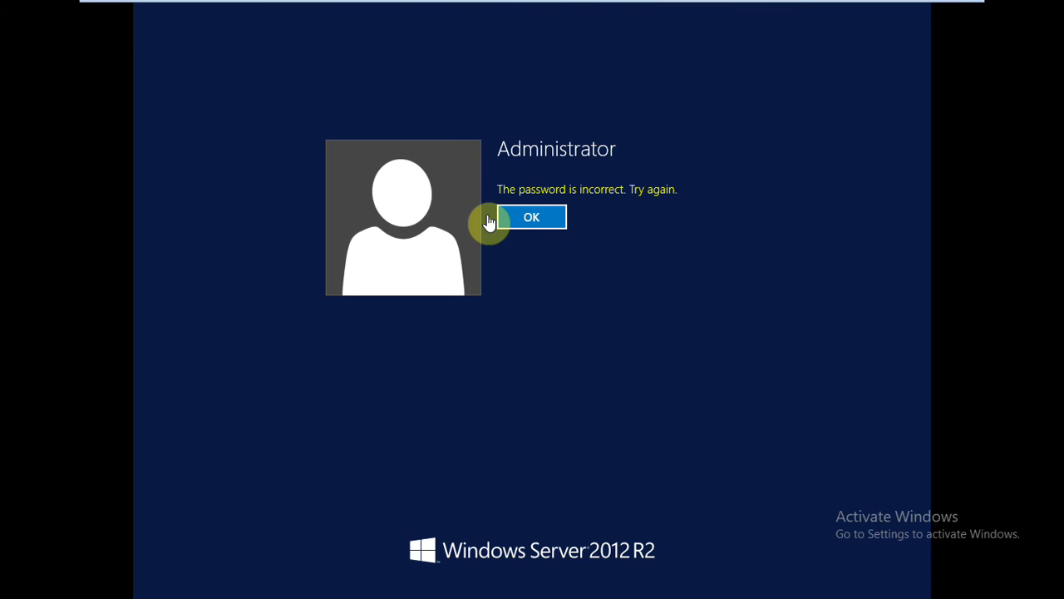
pyautogui.click(490, 218)
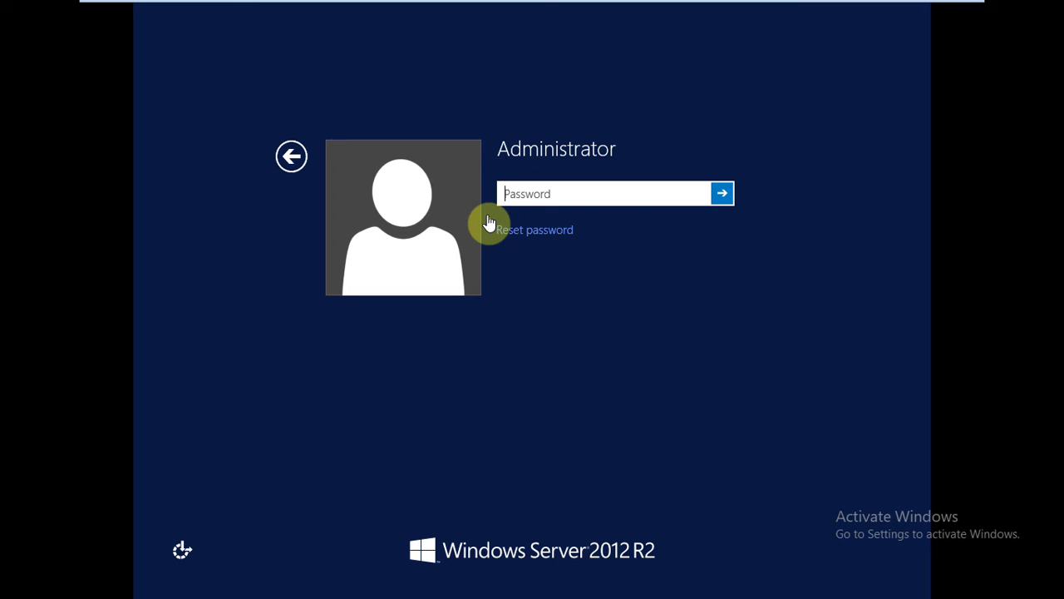
pyautogui.click(550, 188)
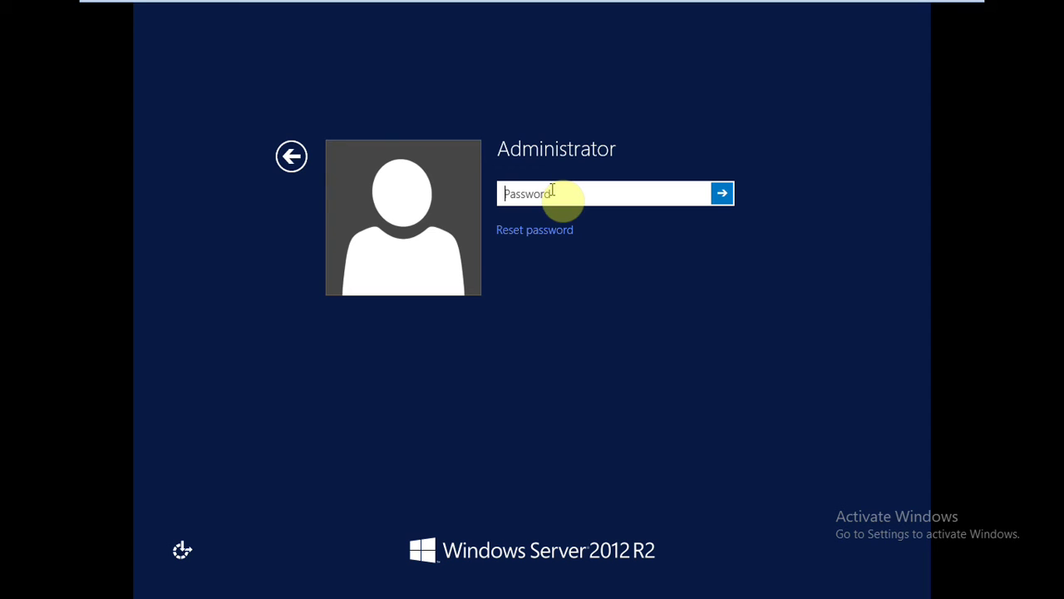
pyautogui.write('••••••')
pyautogui.press('Return')
pyautogui.press('Return')
pyautogui.write('••••••••')
pyautogui.press('Return')
pyautogui.press('Return')
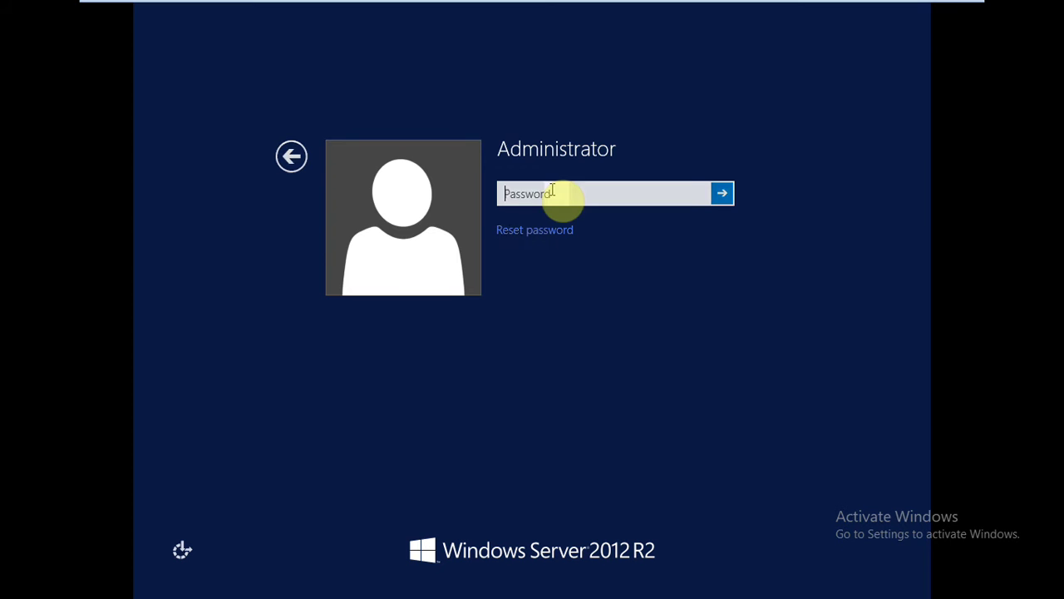
pyautogui.write('••••••••')
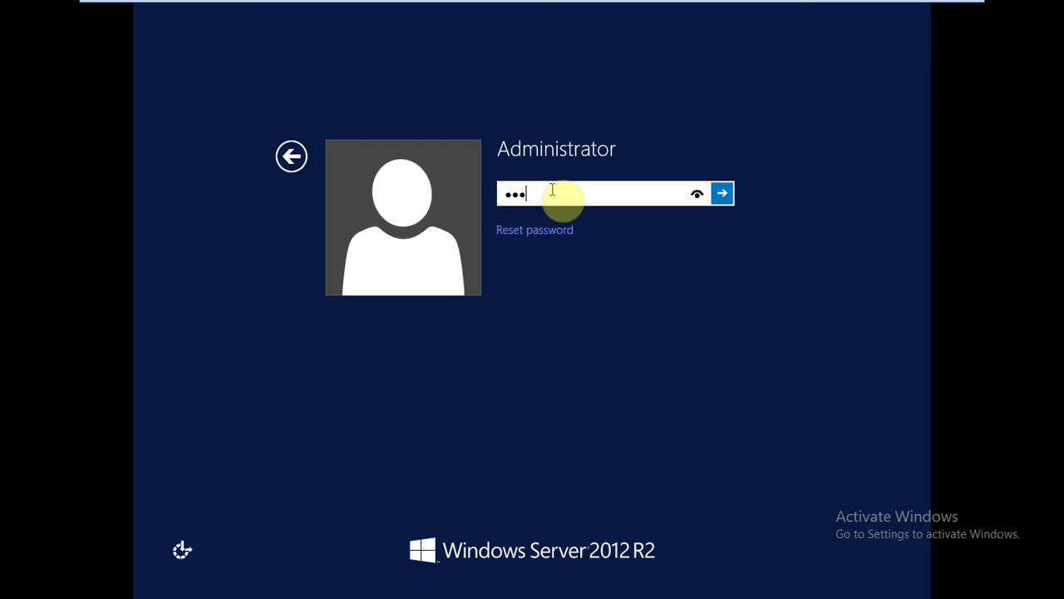
pyautogui.press('Return')
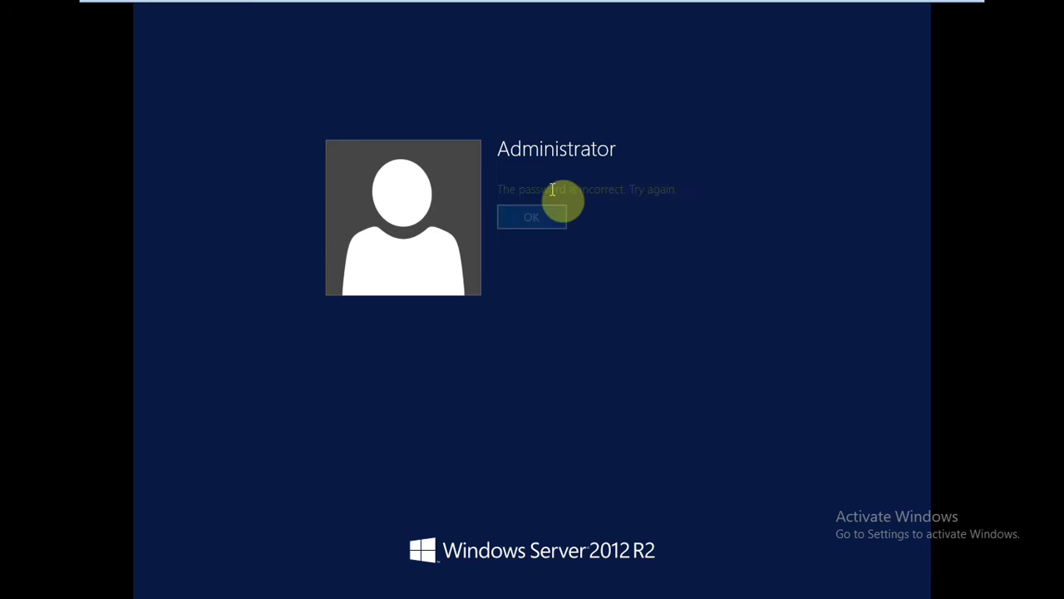
pyautogui.press('Return')
# Step: Correct the mistyped password and sign in to Windows Server 2012 R2 as Administrator
pyautogui.write('•')
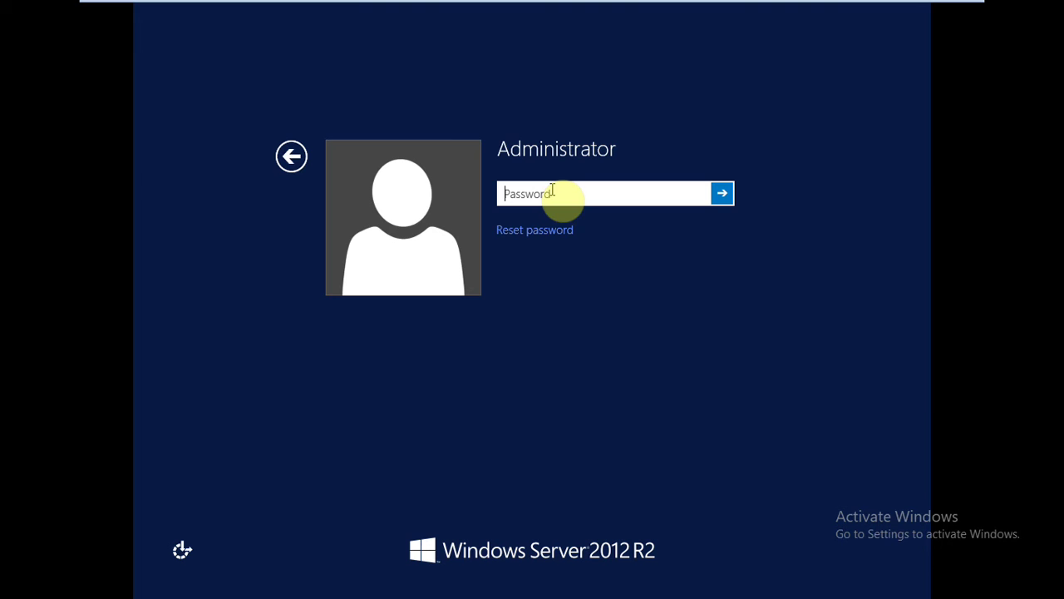
# Step: Correct the mistyped password and sign in to Windows Server 2012 R2 as Administrator
pyautogui.write('•')
pyautogui.press('BackSpace')
pyautogui.press('BackSpace')
pyautogui.write('••••••••')
pyautogui.press('Return')
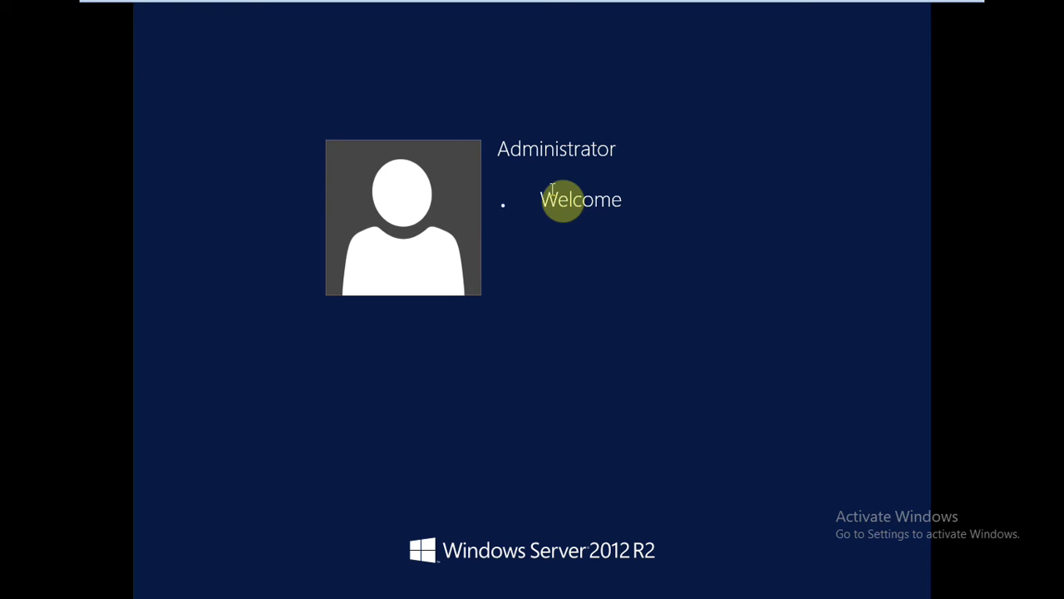
pyautogui.moveTo(572, 5)
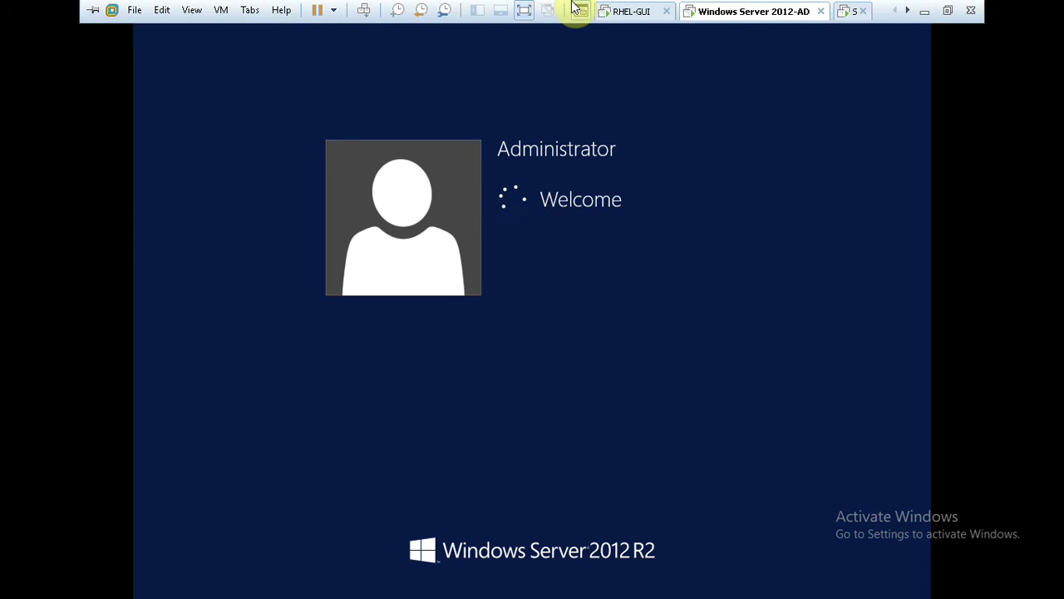
pyautogui.click(747, 28)
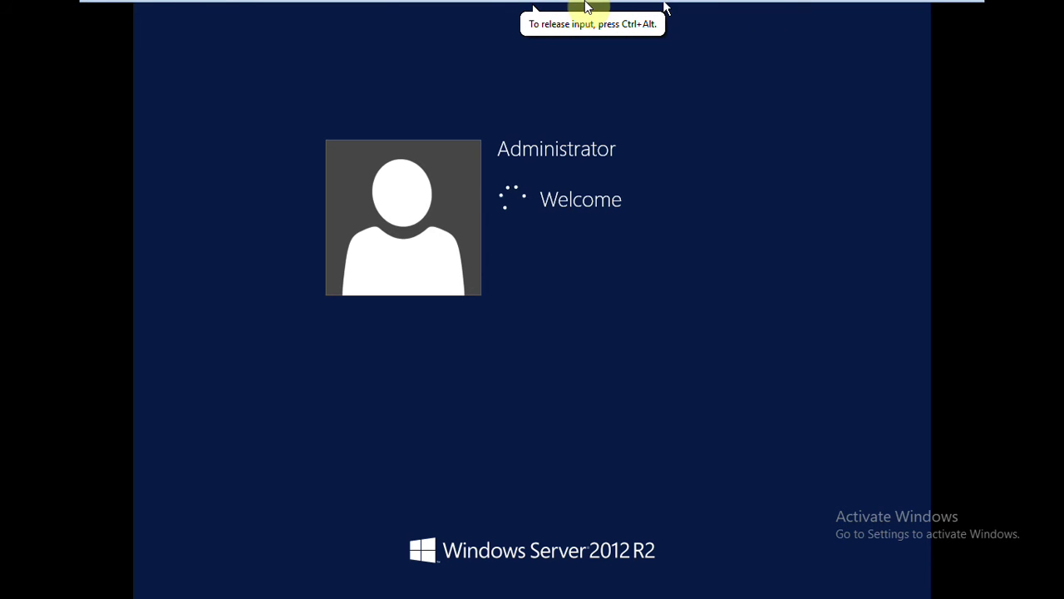
# Step: Revert Windows Server 2012-AD to its AD-DNS setup snapshot, confirm, and resume the machine
pyautogui.moveTo(586, 6)
pyautogui.rightClick(716, 11)
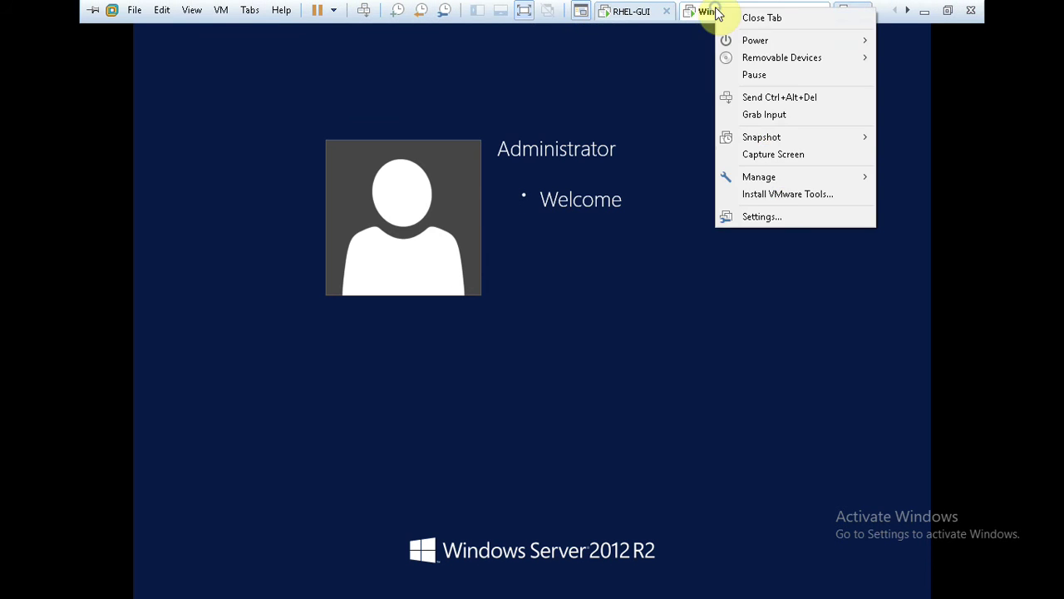
pyautogui.moveTo(784, 139)
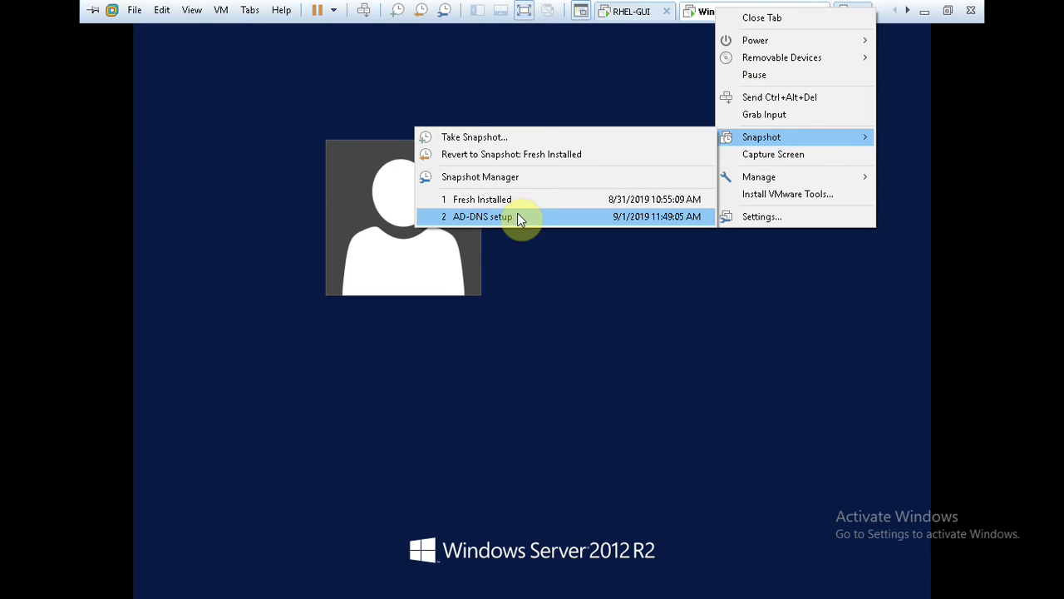
pyautogui.click(517, 218)
pyautogui.click(559, 332)
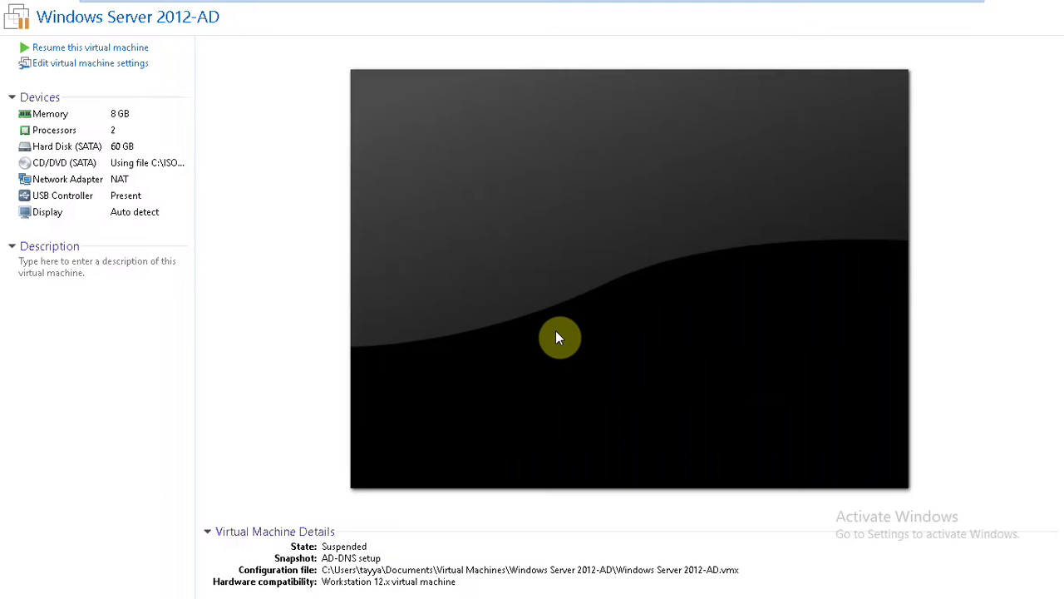
pyautogui.click(87, 47)
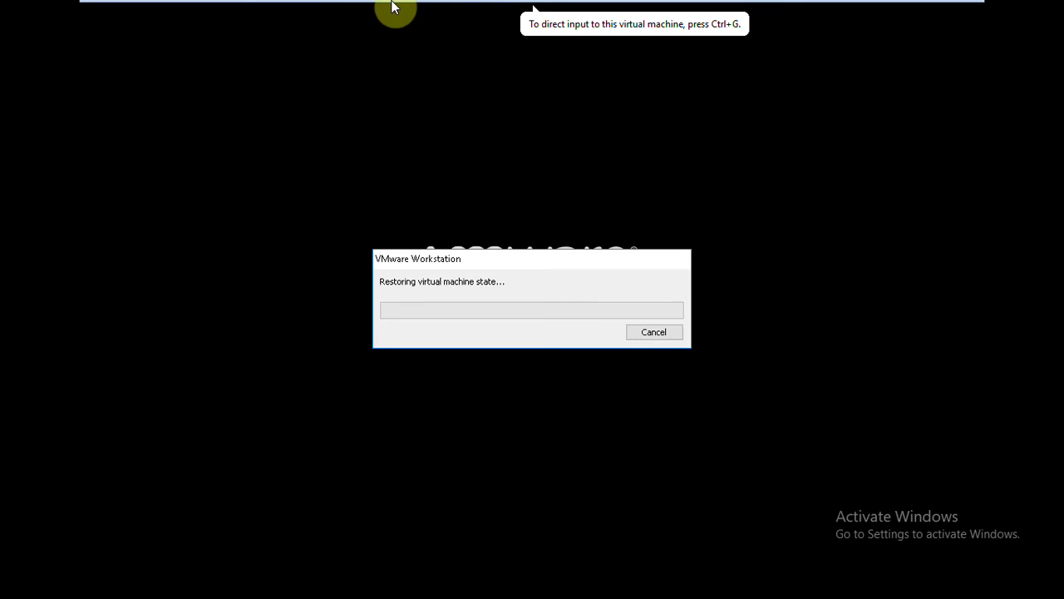
# Step: Switch between the SUSE and Windows Server 2012-AD tabs, ending on Windows Server 2012-AD
pyautogui.moveTo(461, 5)
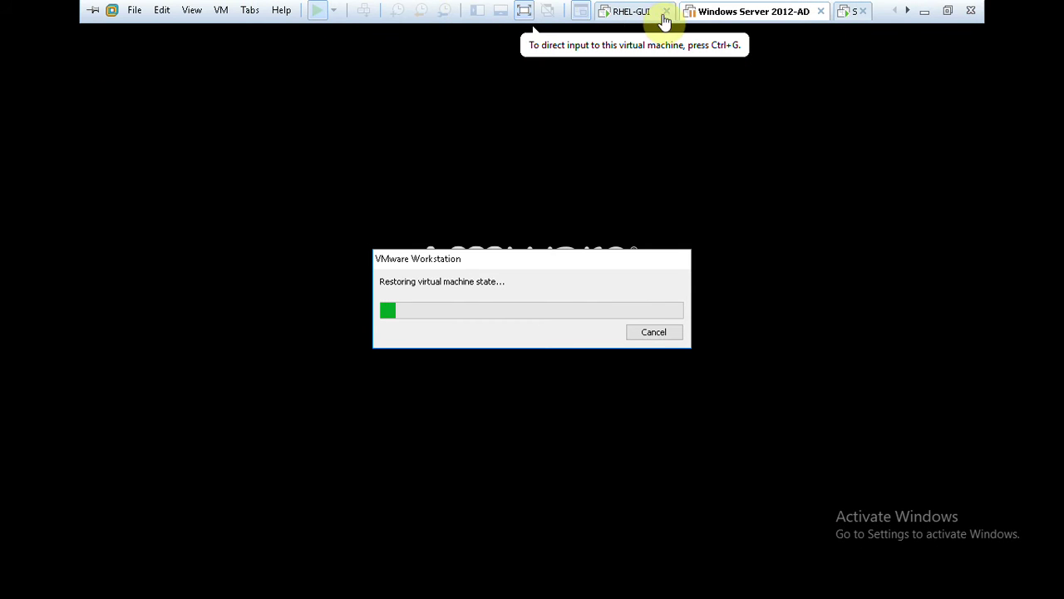
pyautogui.click(853, 11)
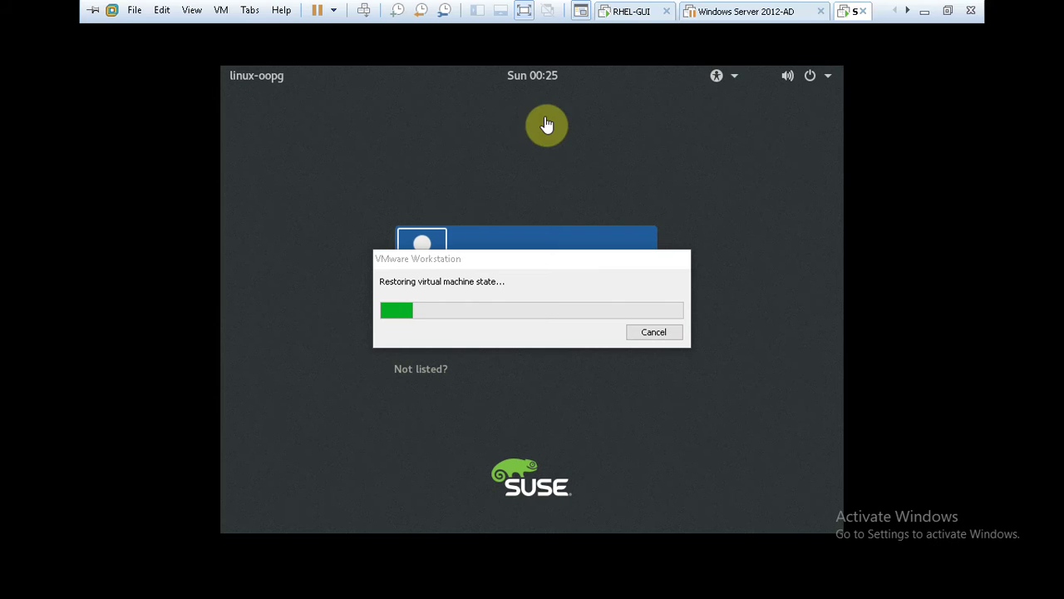
pyautogui.click(738, 9)
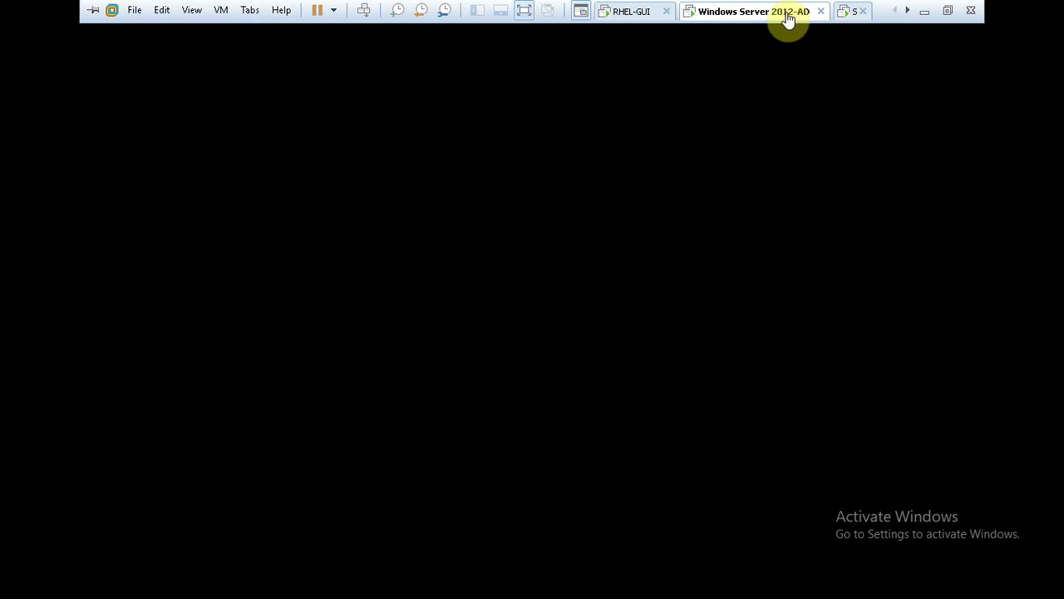
pyautogui.click(849, 10)
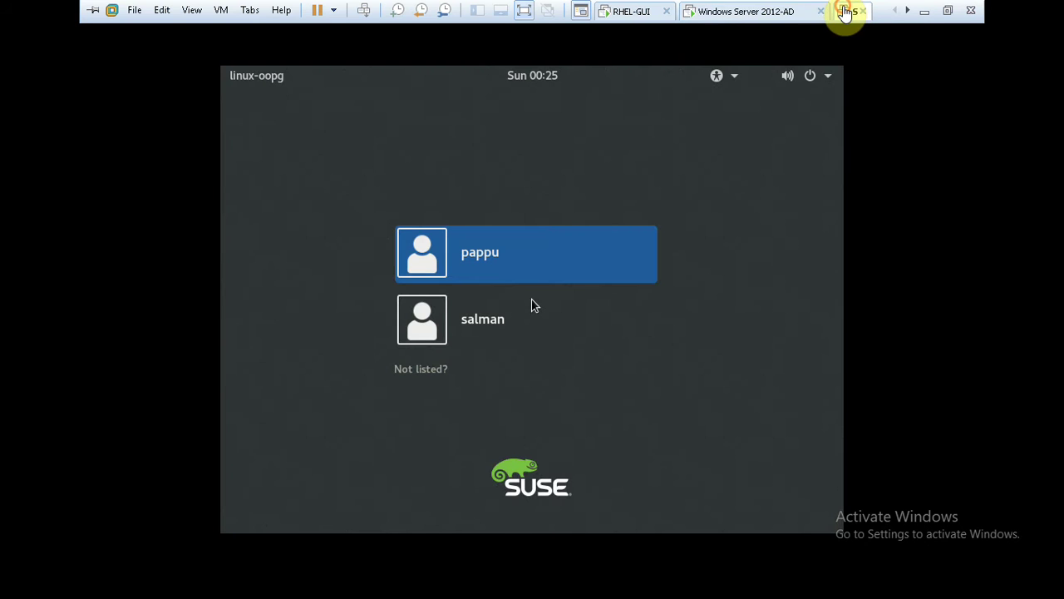
pyautogui.click(726, 11)
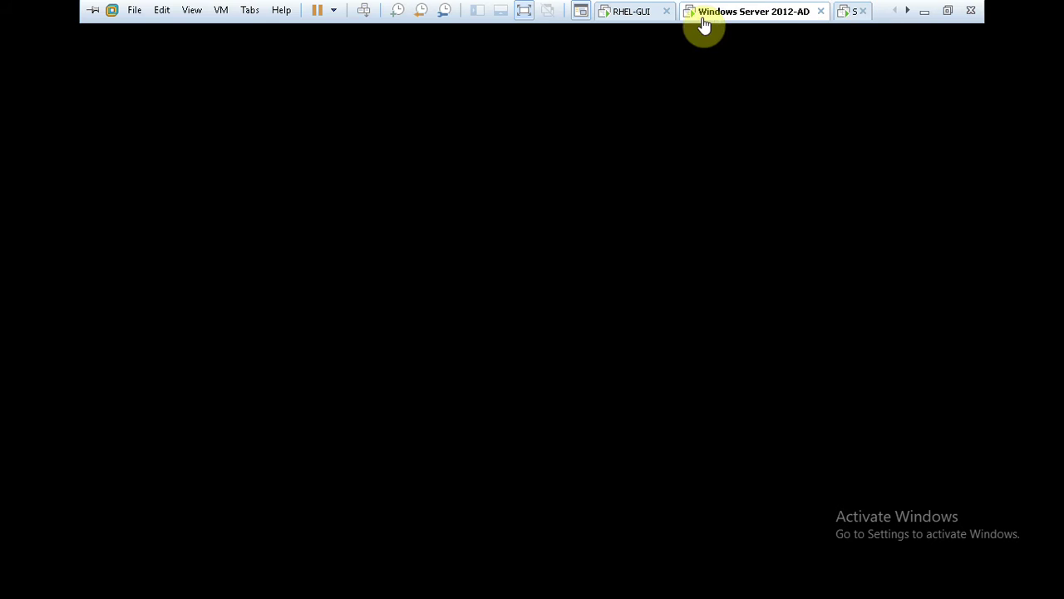
# Step: Minimize VMware and browse to Documents > Virtual Machines in a full-height File Explorer
pyautogui.click(923, 12)
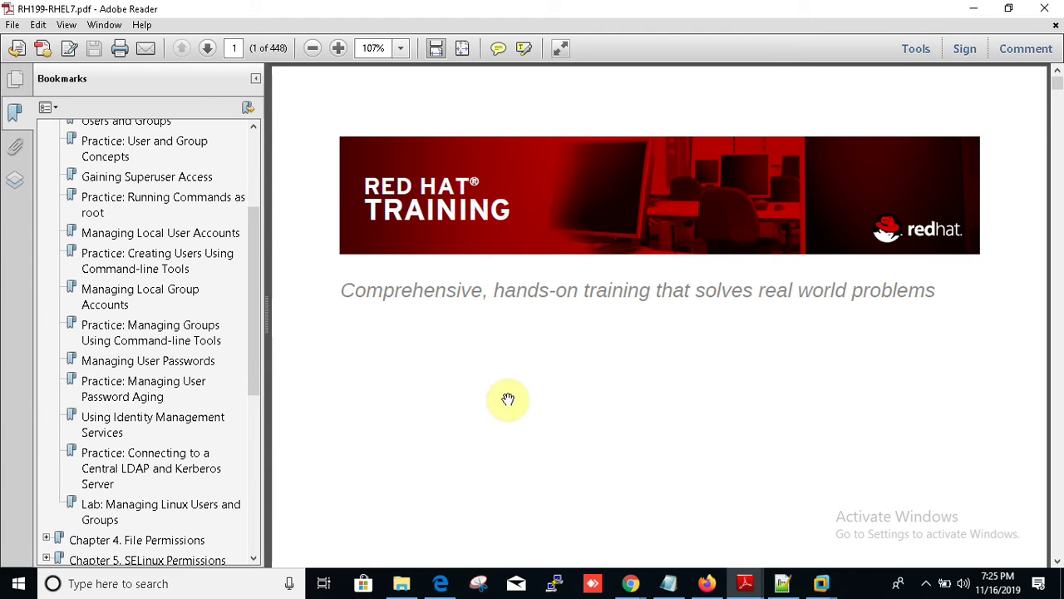
pyautogui.click(416, 587)
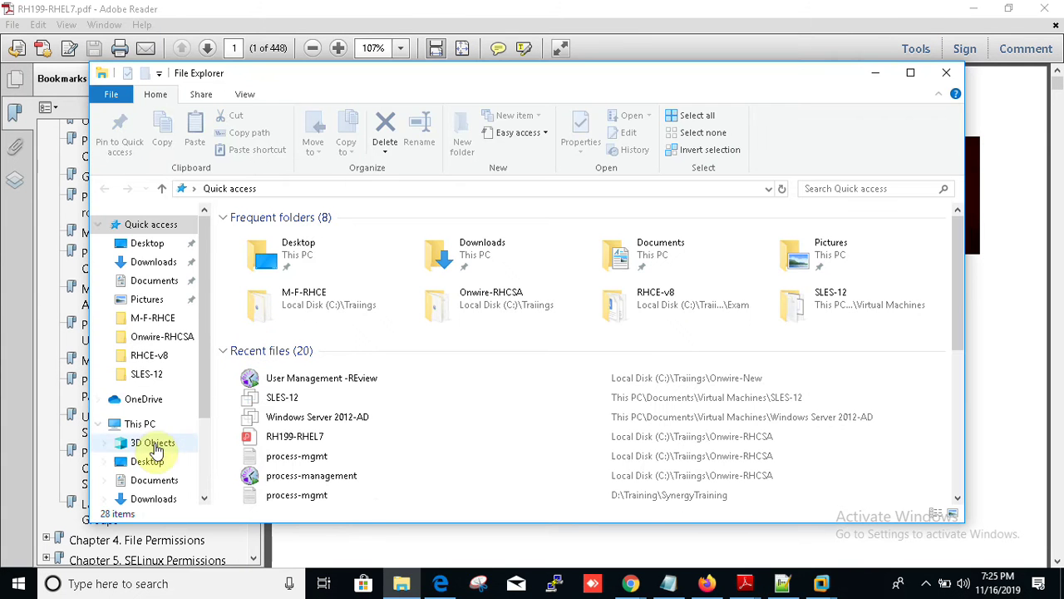
pyautogui.click(150, 485)
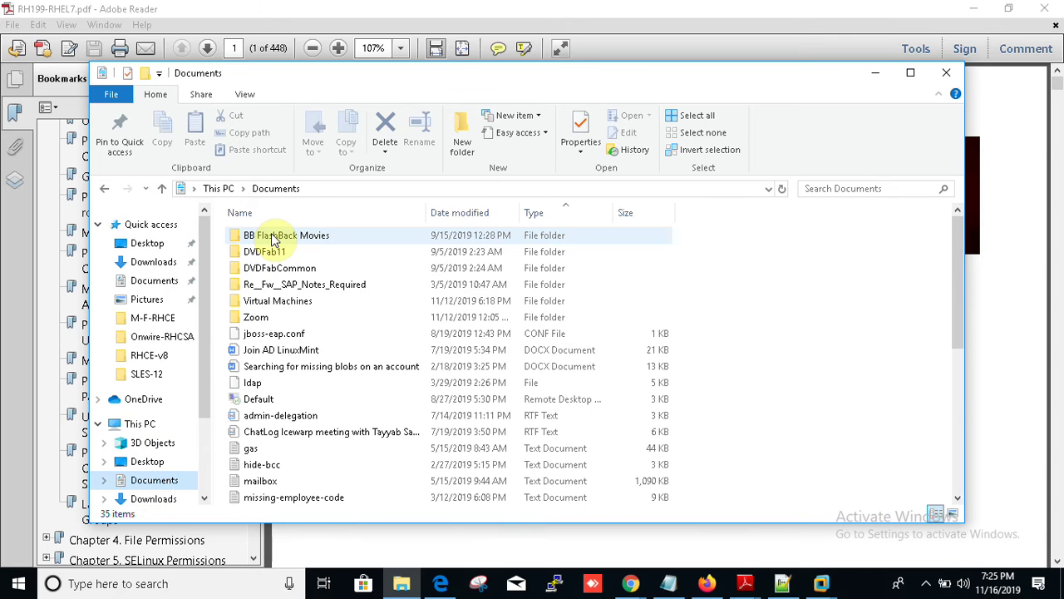
pyautogui.doubleClick(282, 300)
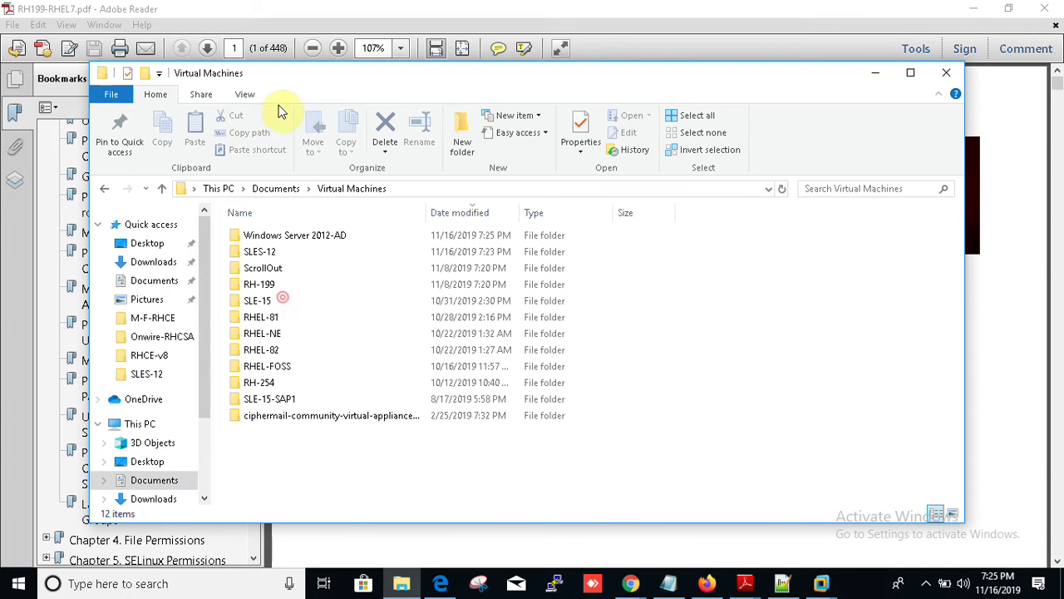
pyautogui.doubleClick(273, 66)
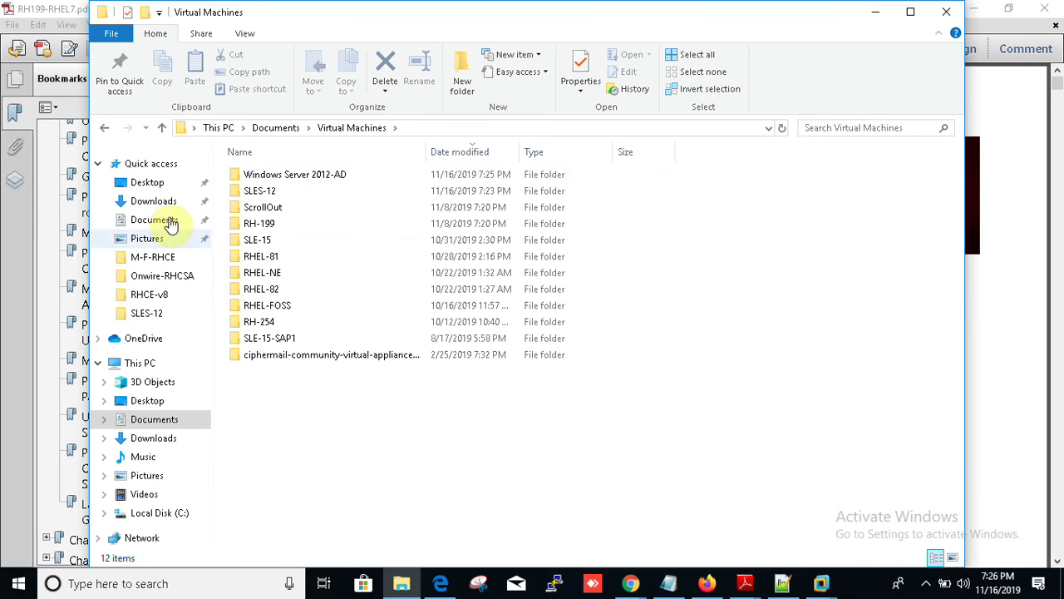
# Step: Browse the C:\Traiings\PPL-Training\Recordings folder contents, then close File Explorer
pyautogui.click(166, 512)
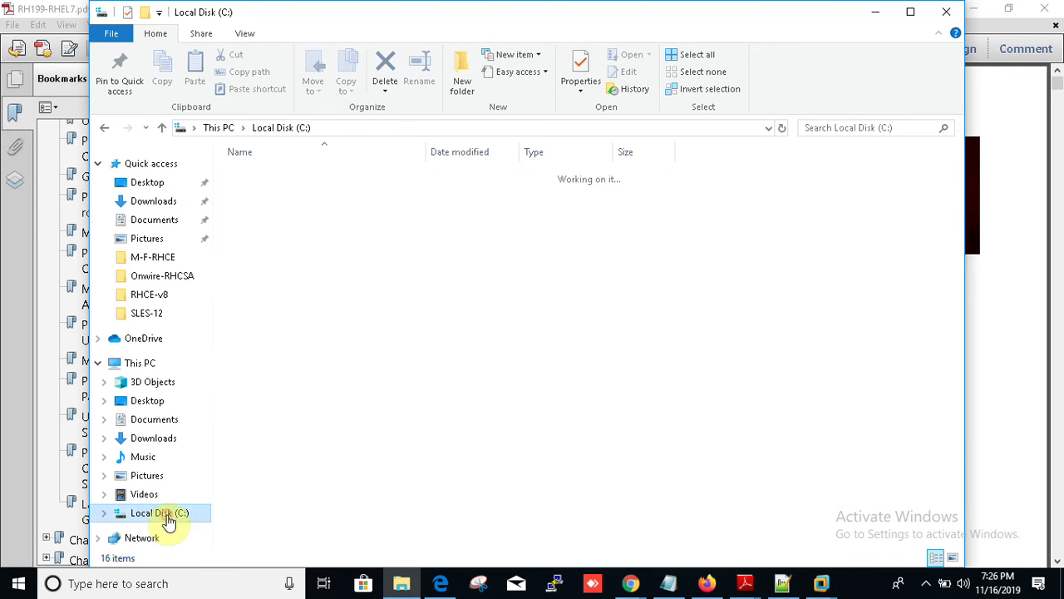
pyautogui.doubleClick(282, 360)
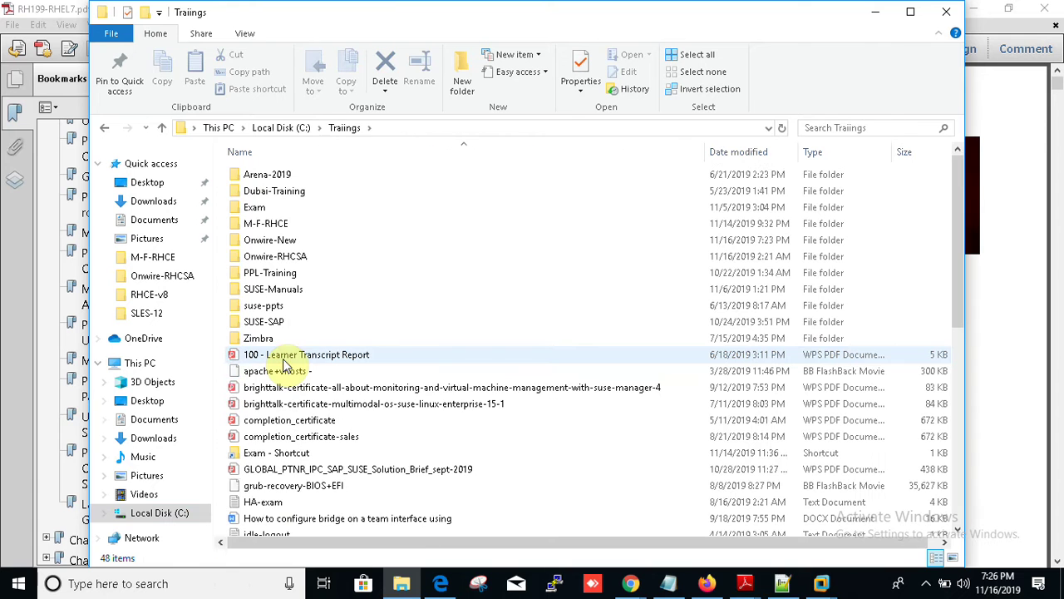
pyautogui.doubleClick(266, 274)
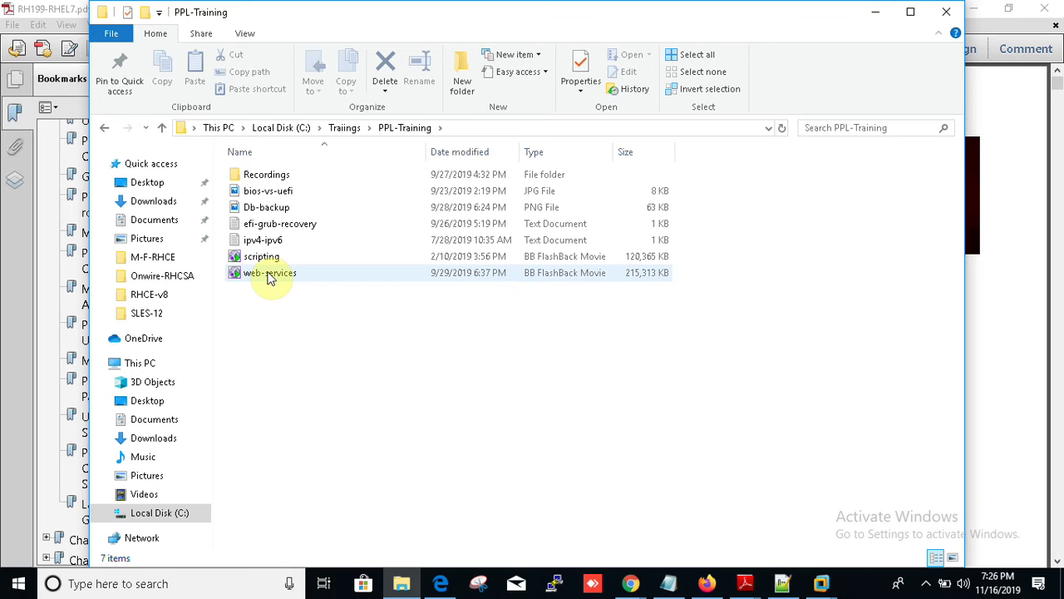
pyautogui.doubleClick(268, 176)
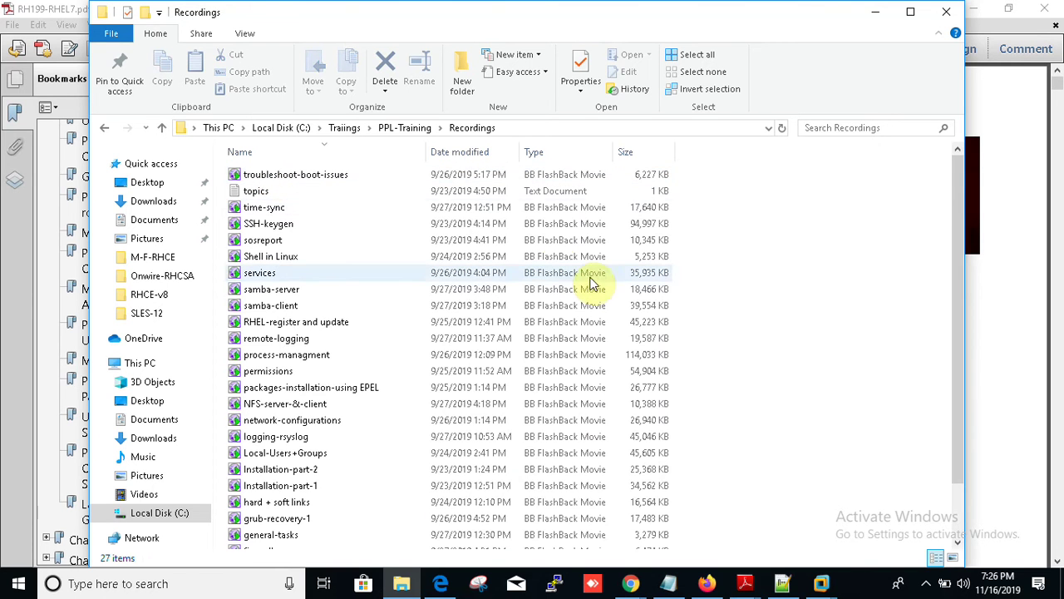
pyautogui.scroll(-2, 959, 268)
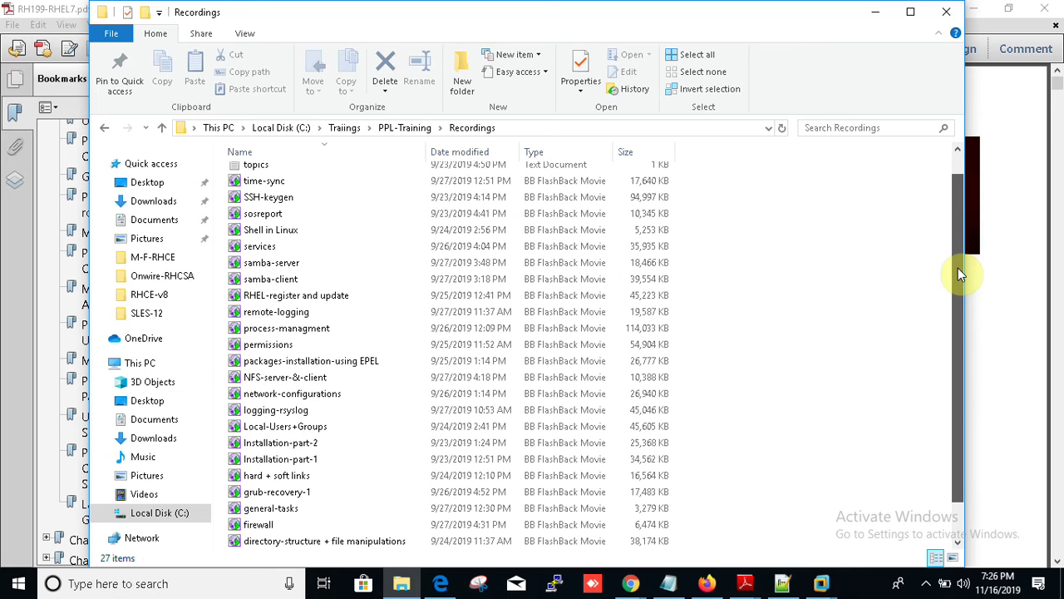
pyautogui.moveTo(958, 267); pyautogui.dragTo(959, 326)
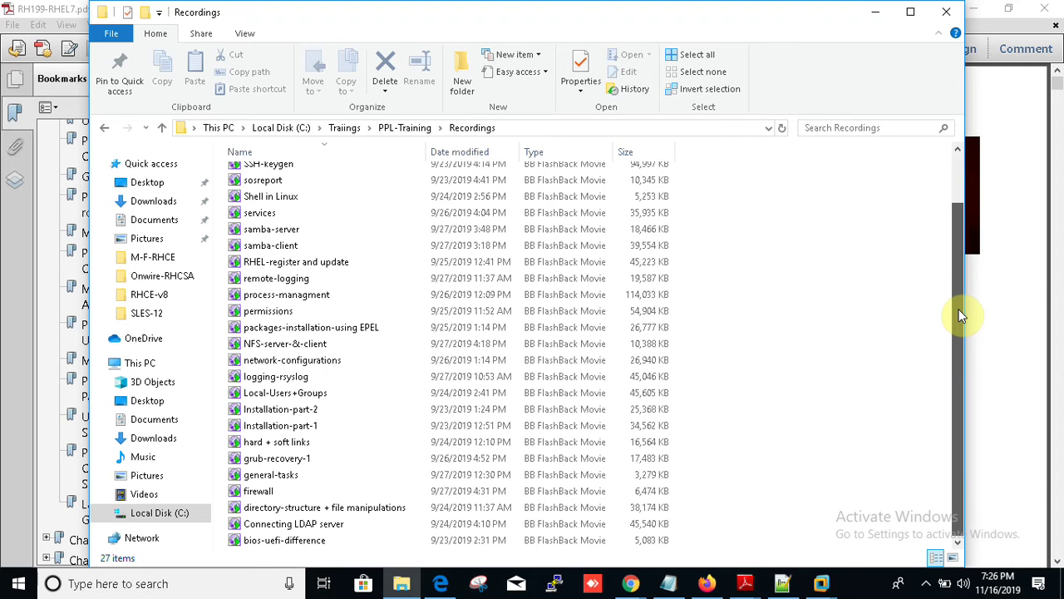
pyautogui.moveTo(959, 312); pyautogui.dragTo(960, 261)
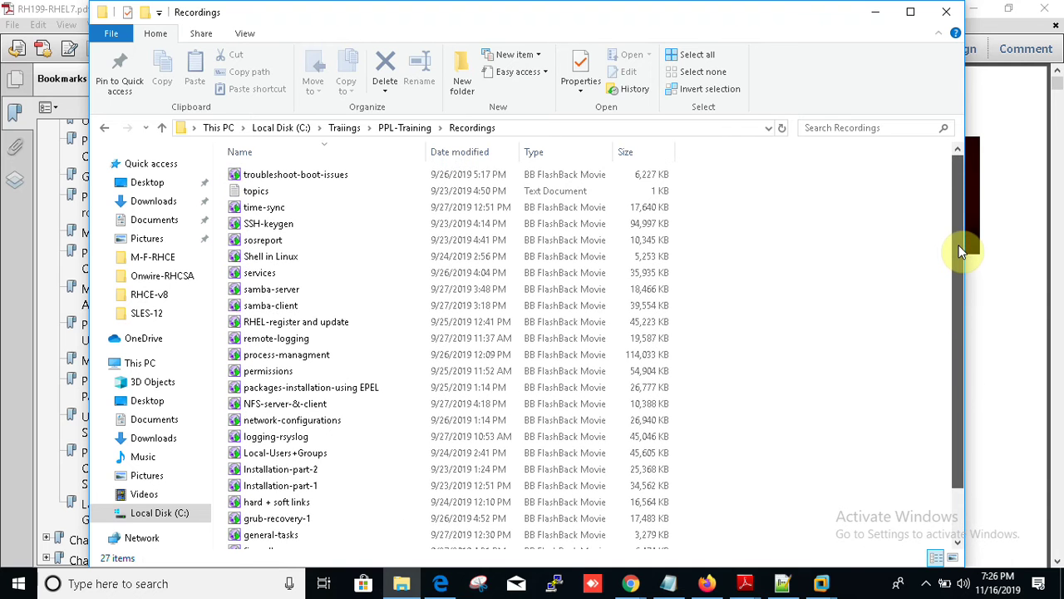
pyautogui.click(946, 13)
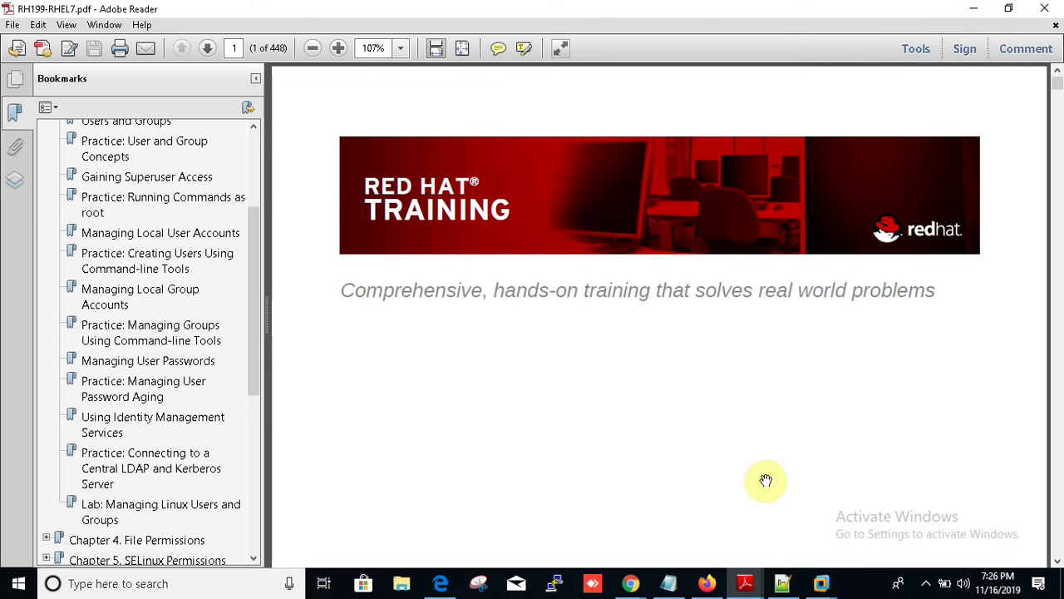
# Step: Bring up the SLES-12 virtual machine in full-screen mode
pyautogui.moveTo(821, 583)
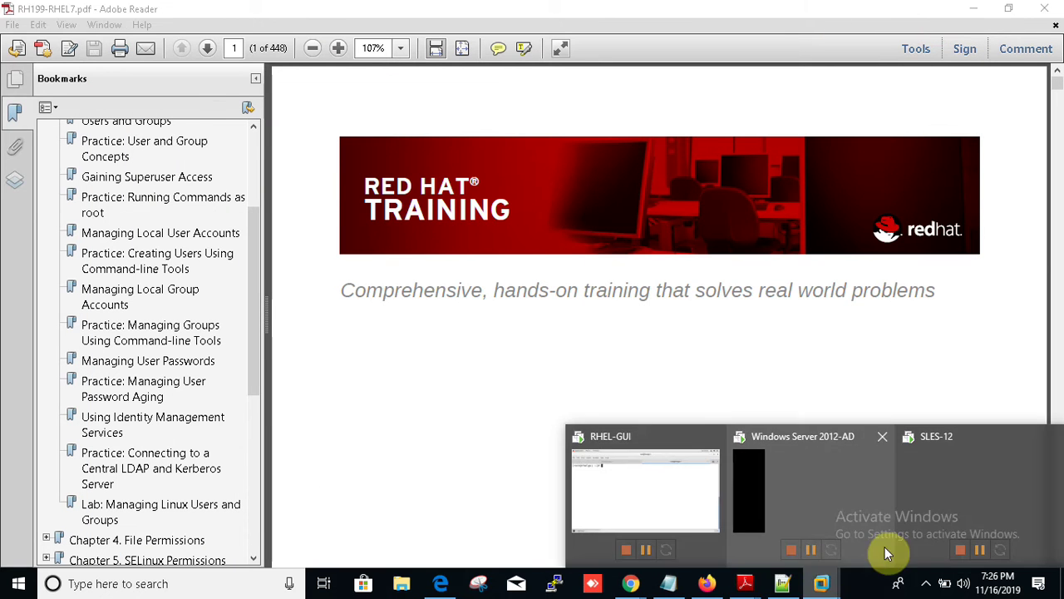
pyautogui.click(954, 495)
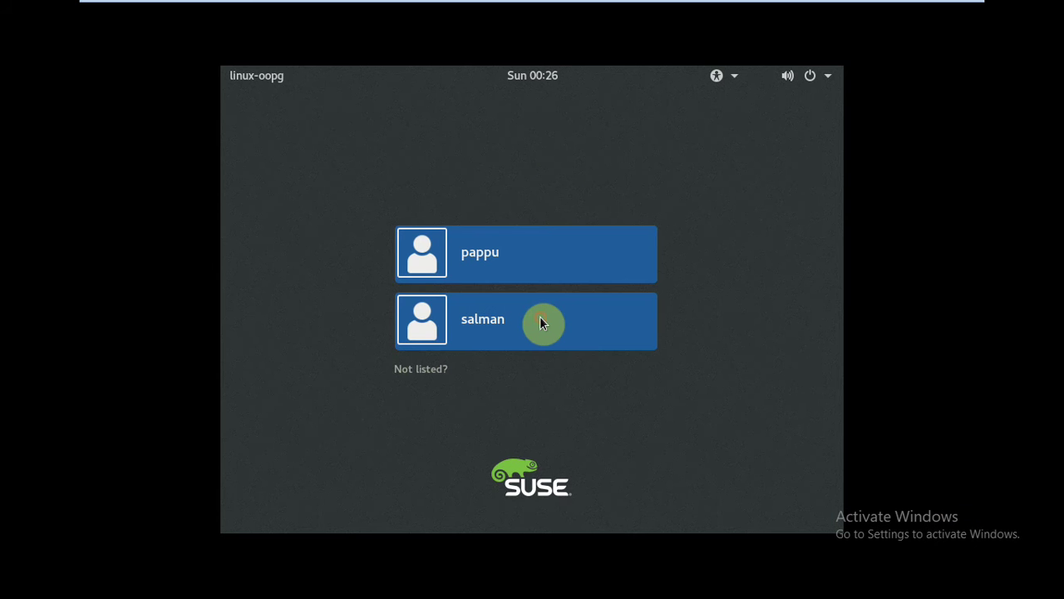
pyautogui.hotkey('ctrl', 'alt', 'Return')
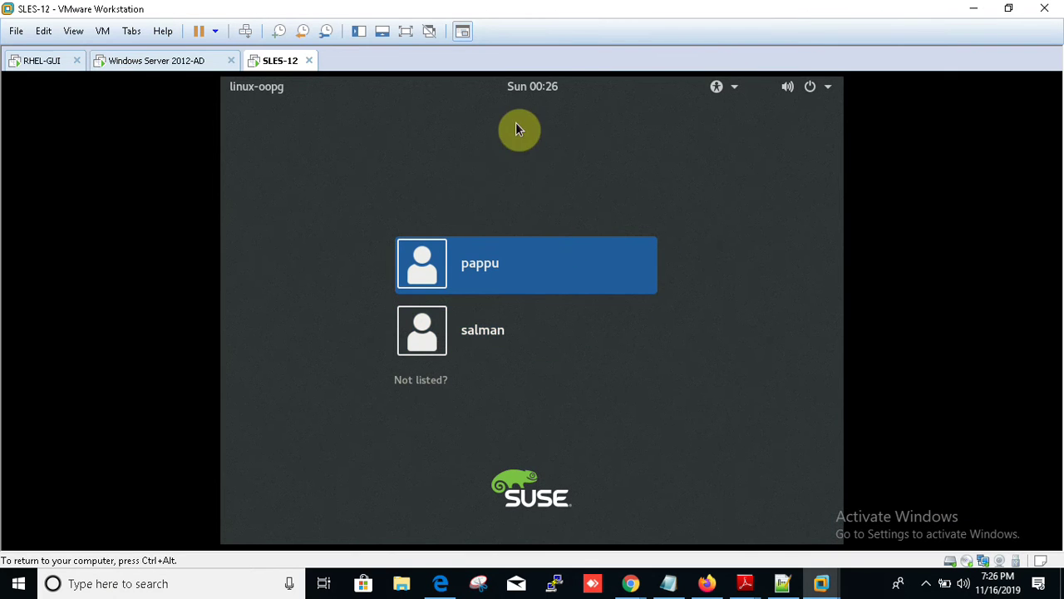
pyautogui.hotkey('ctrl', 'alt', 'Return')
# Step: Log in to the SUSE guest as root with the account password
pyautogui.click(424, 372)
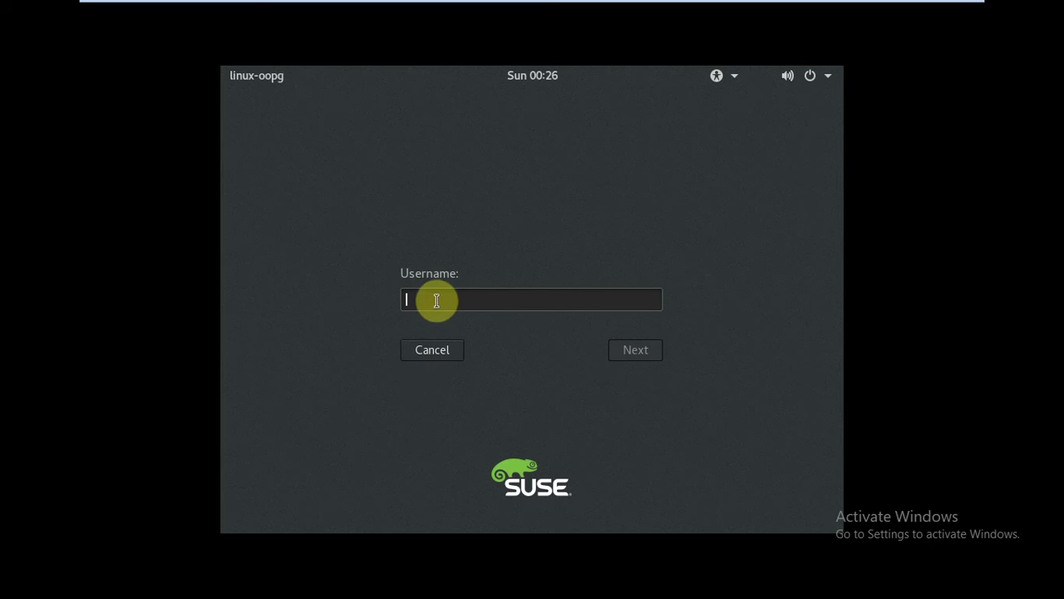
pyautogui.write('root')
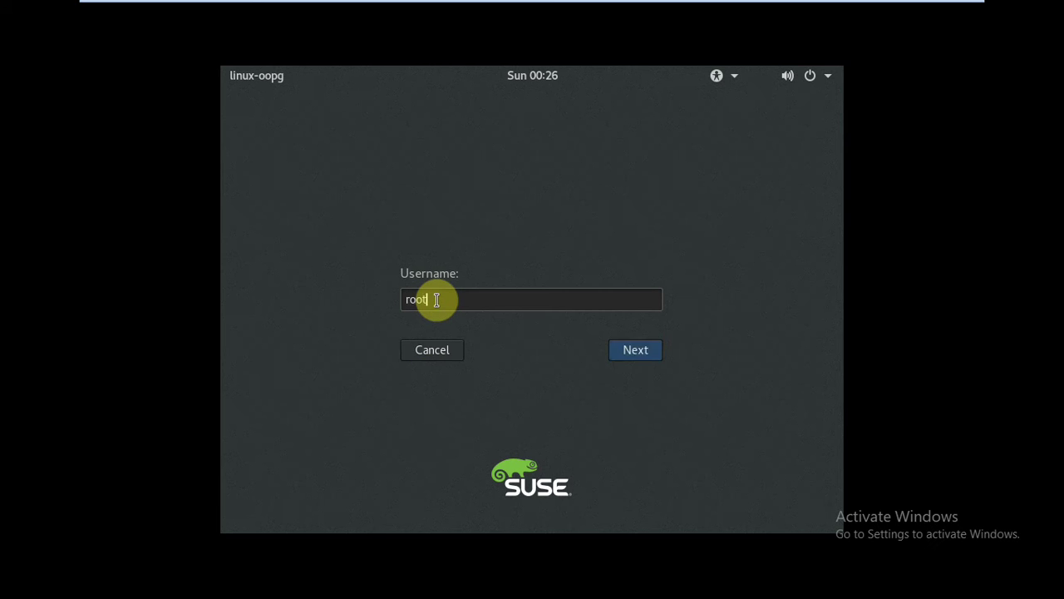
pyautogui.press('Return')
pyautogui.write('******')
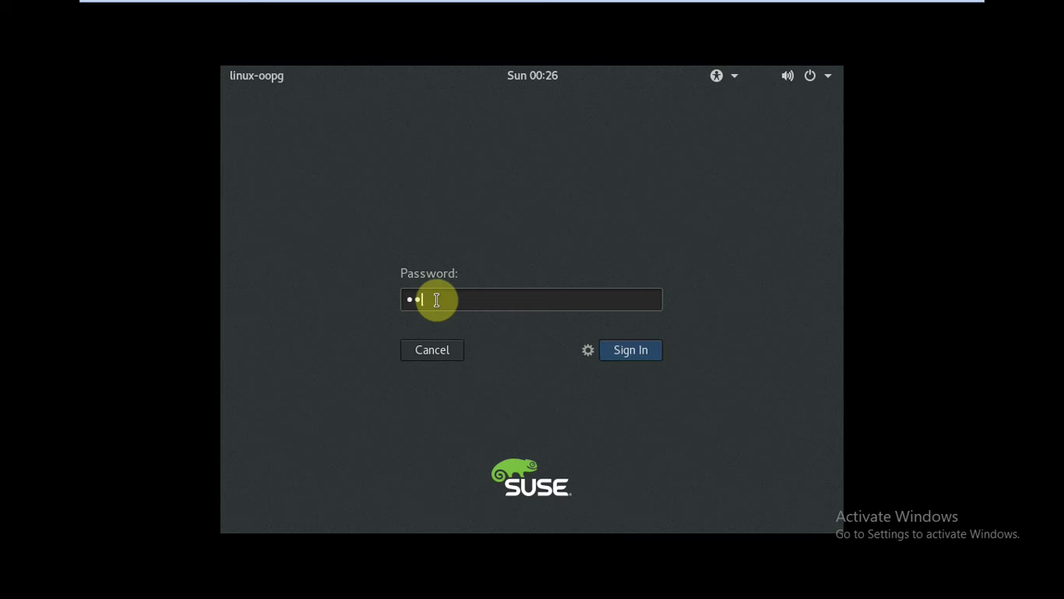
pyautogui.press('Return')
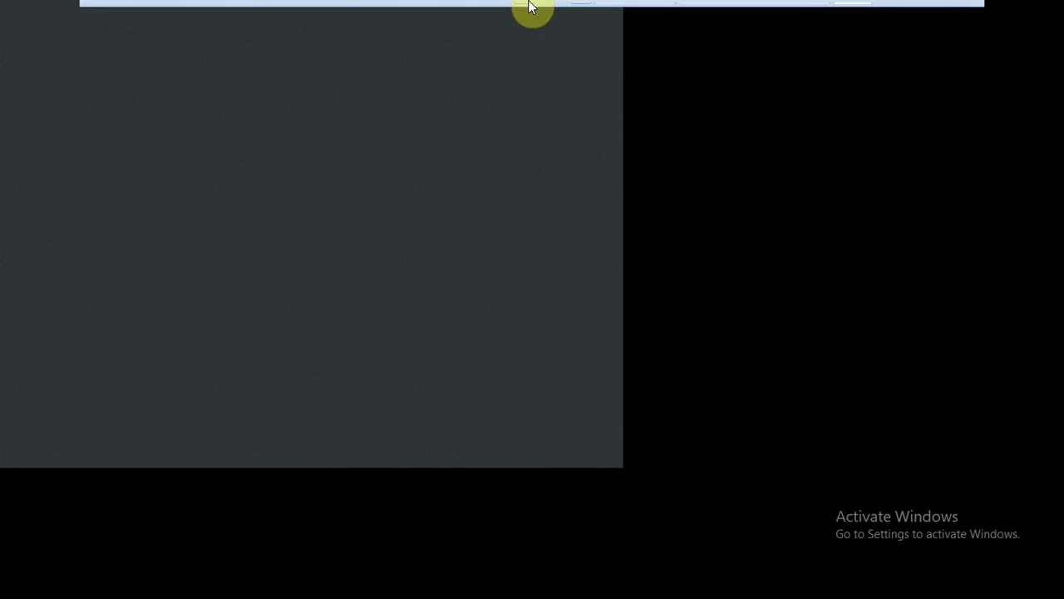
pyautogui.moveTo(530, 5)
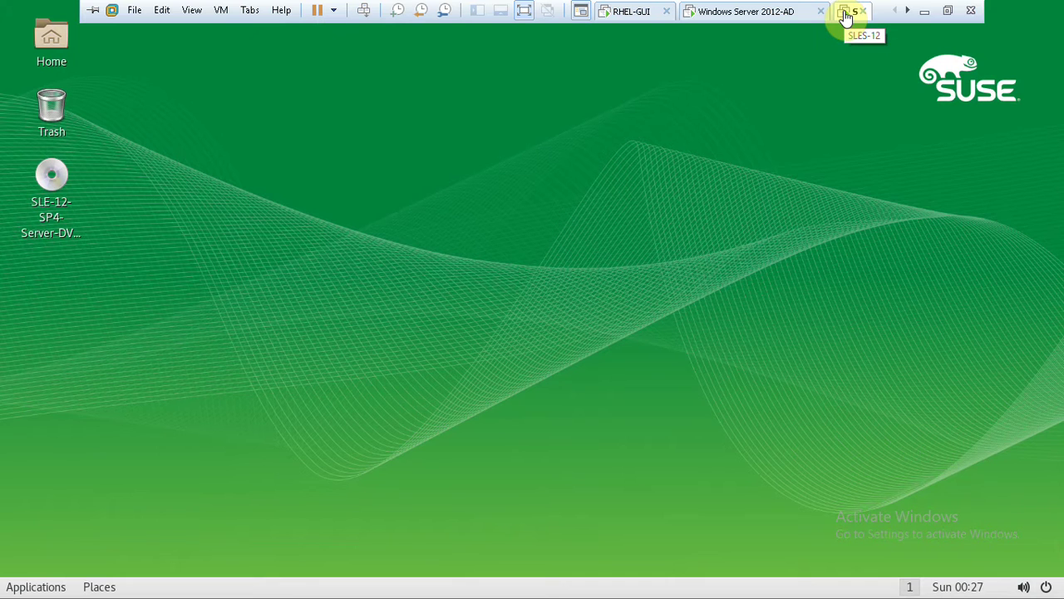
pyautogui.rightClick(845, 18)
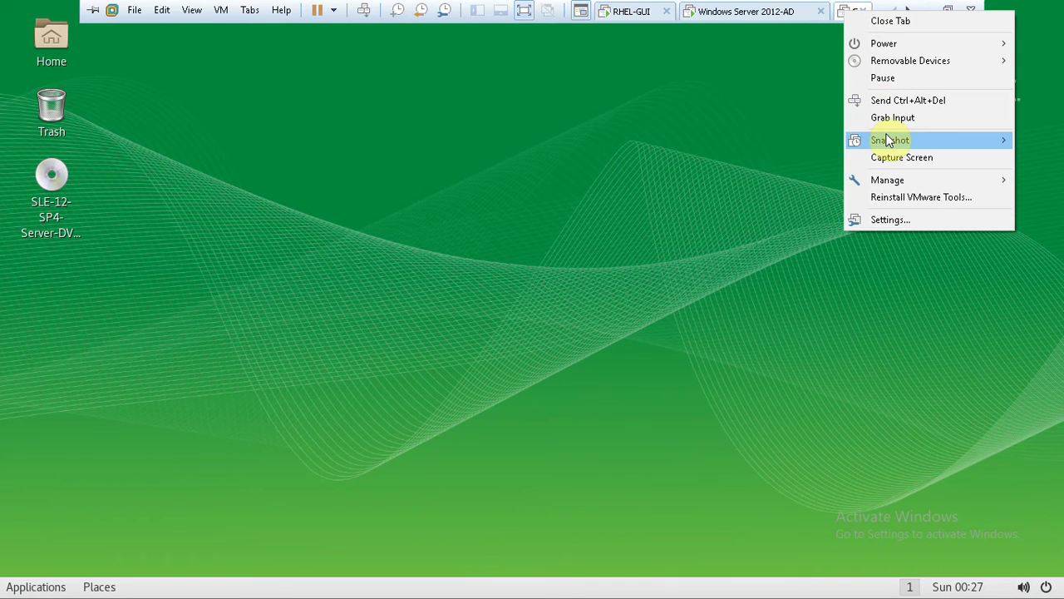
pyautogui.moveTo(888, 141)
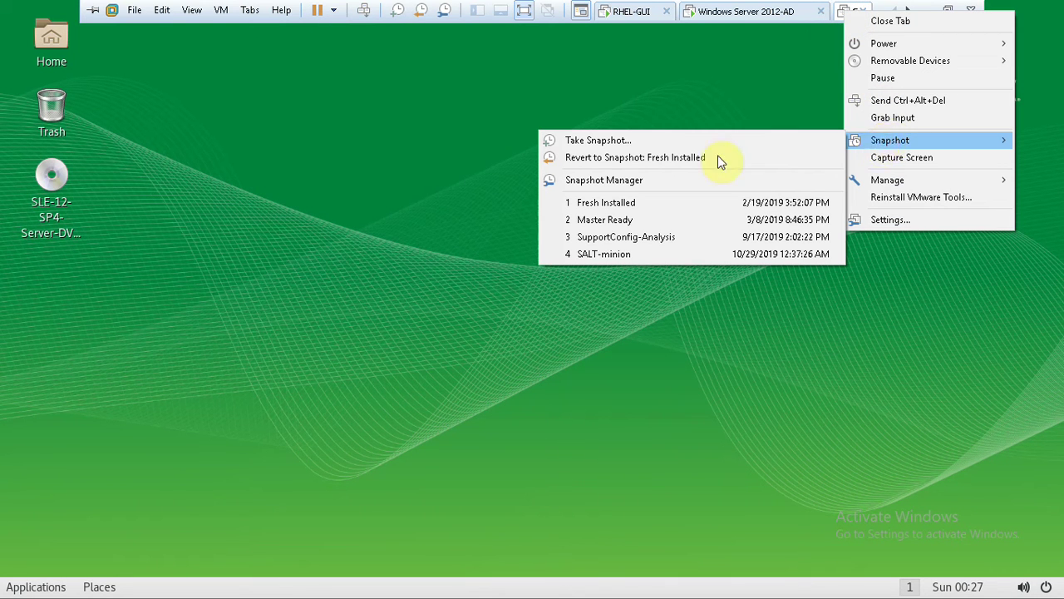
pyautogui.click(624, 181)
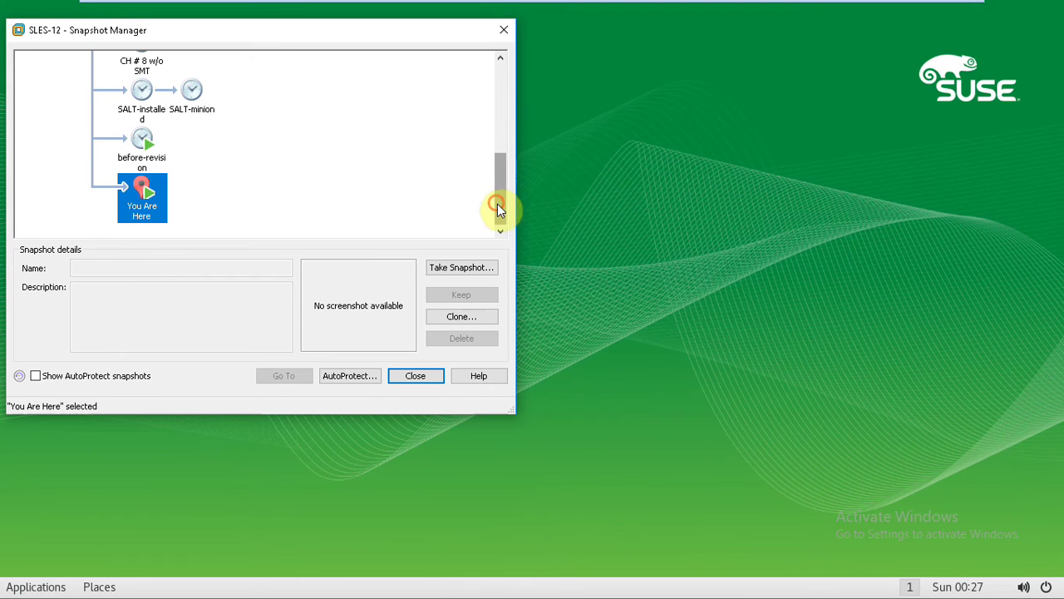
pyautogui.scroll(5, 496, 206)
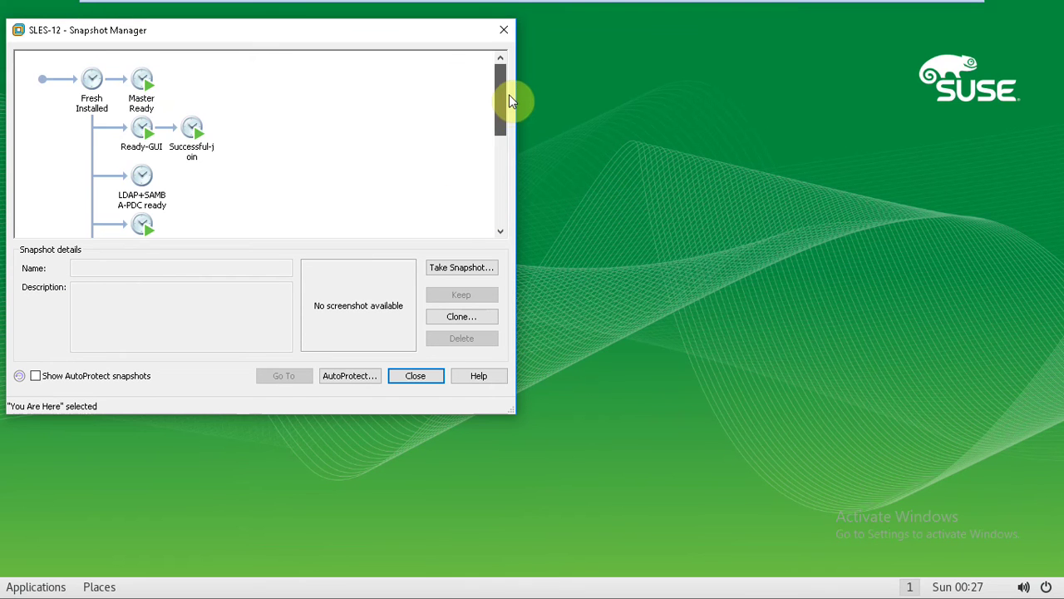
pyautogui.click(143, 83)
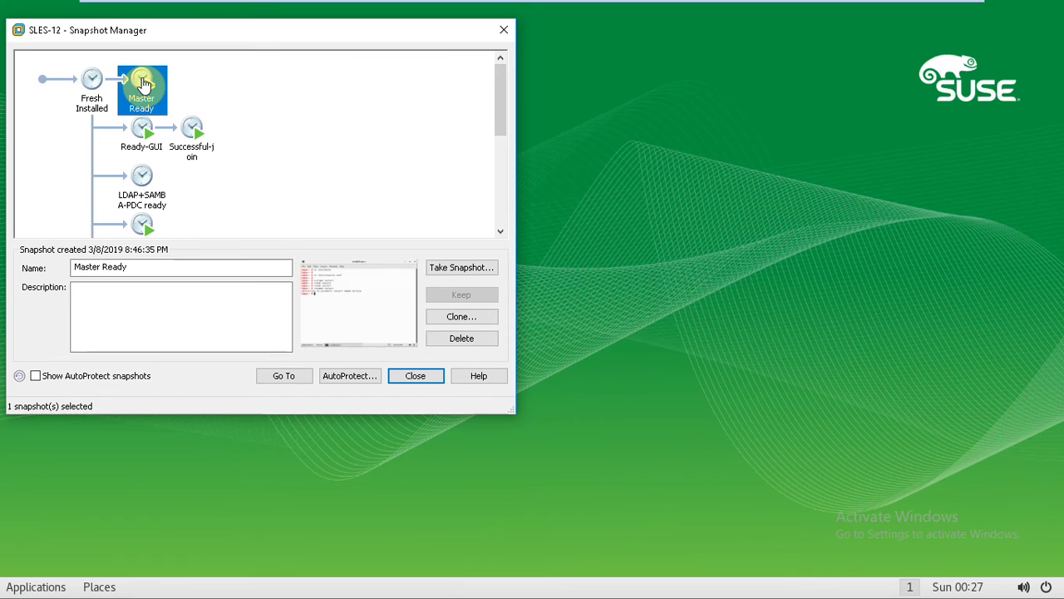
pyautogui.click(155, 194)
pyautogui.click(153, 193)
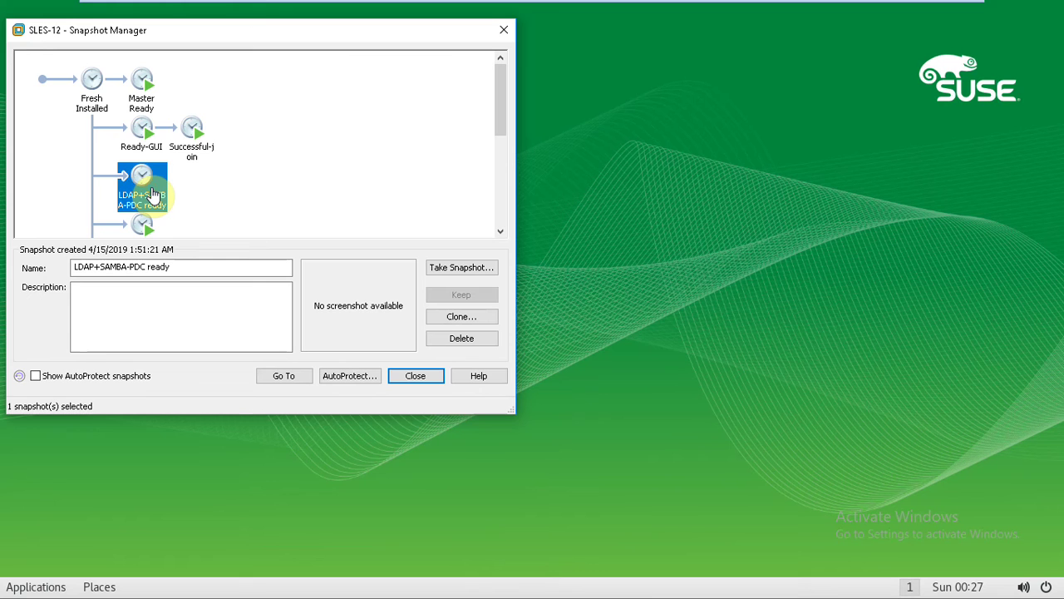
pyautogui.click(92, 83)
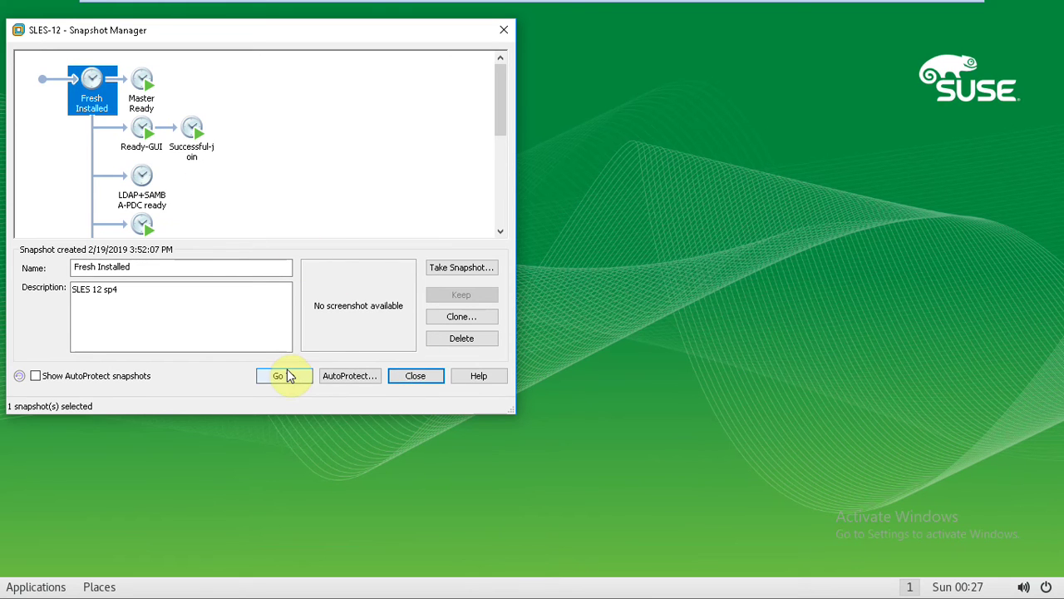
pyautogui.click(414, 377)
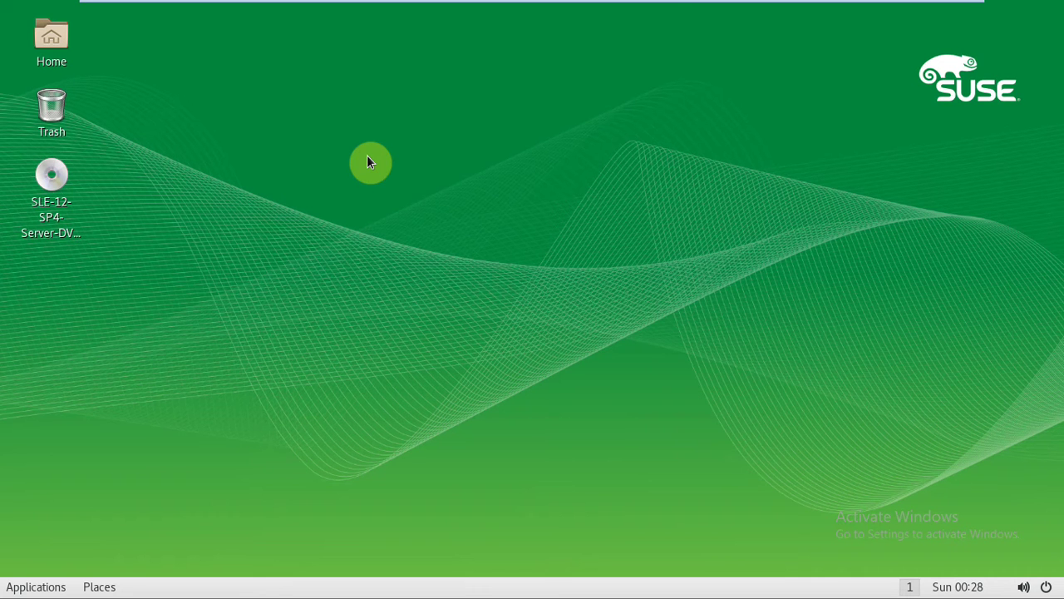
pyautogui.moveTo(845, 6)
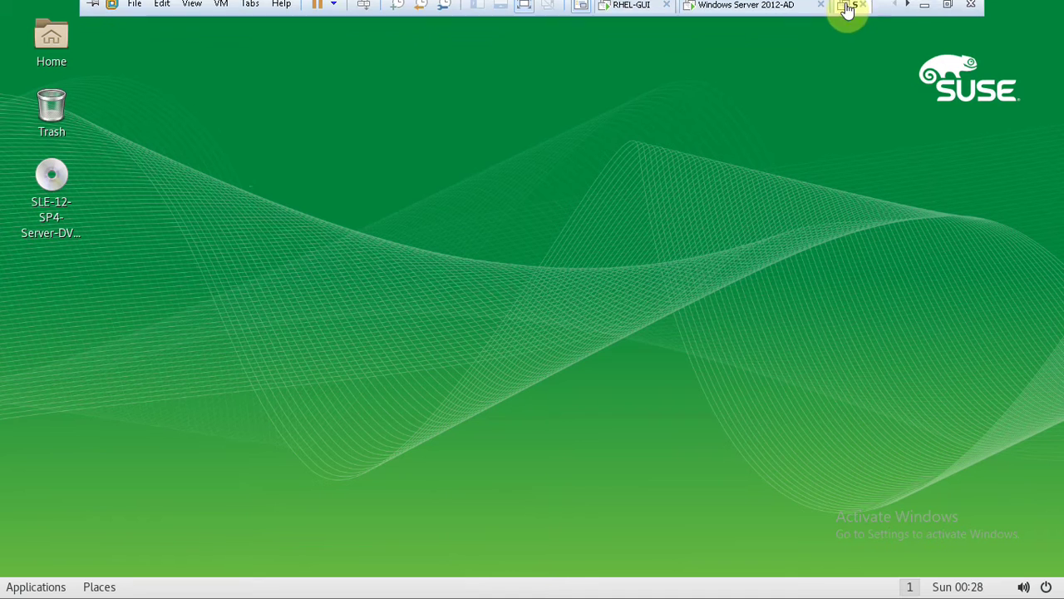
pyautogui.click(924, 11)
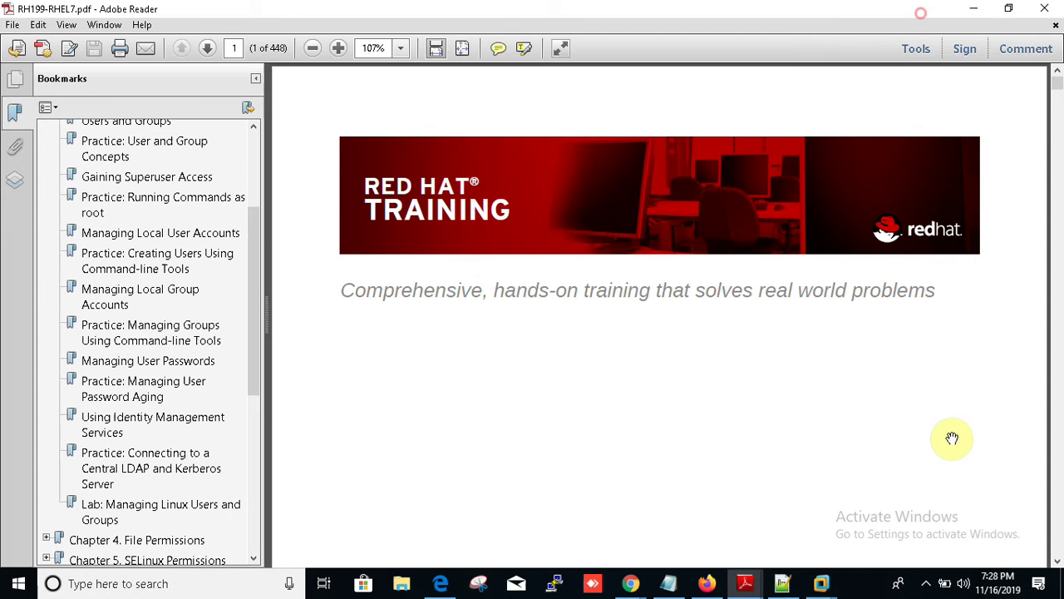
pyautogui.click(926, 583)
pyautogui.rightClick(925, 521)
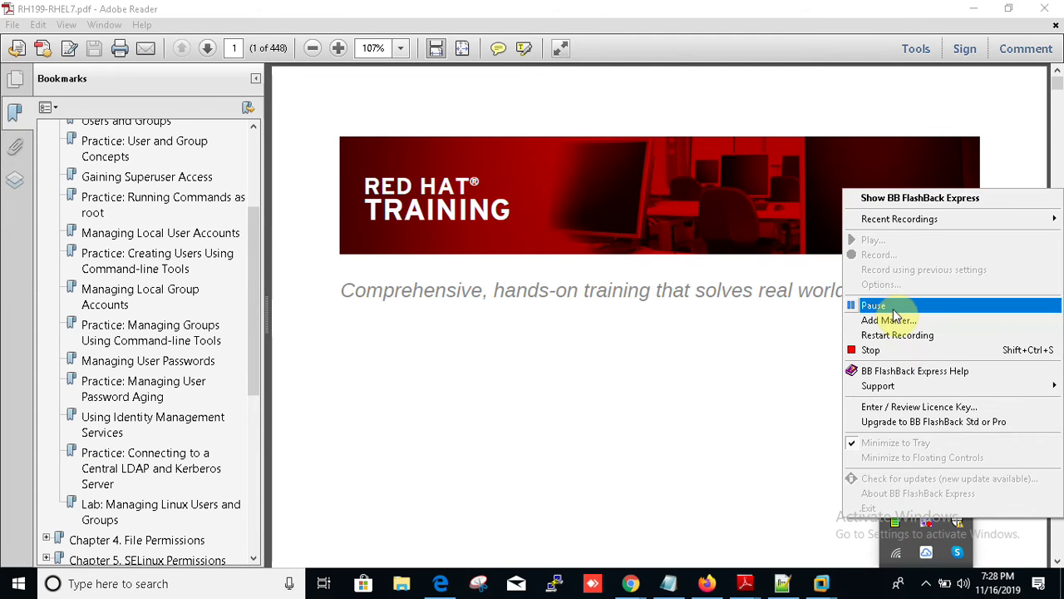
pyautogui.click(894, 312)
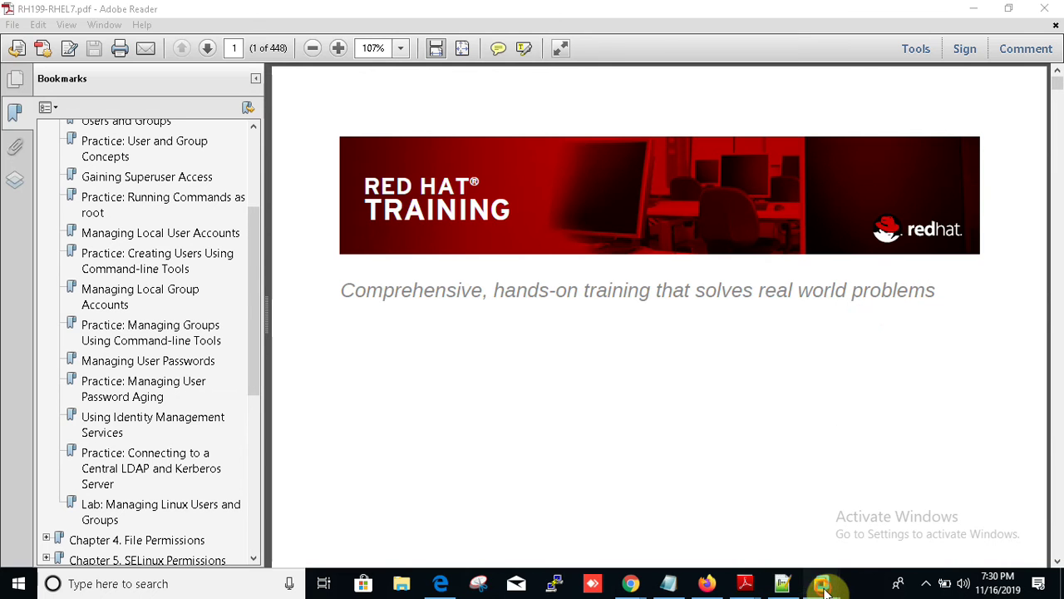
pyautogui.moveTo(821, 583)
pyautogui.click(936, 480)
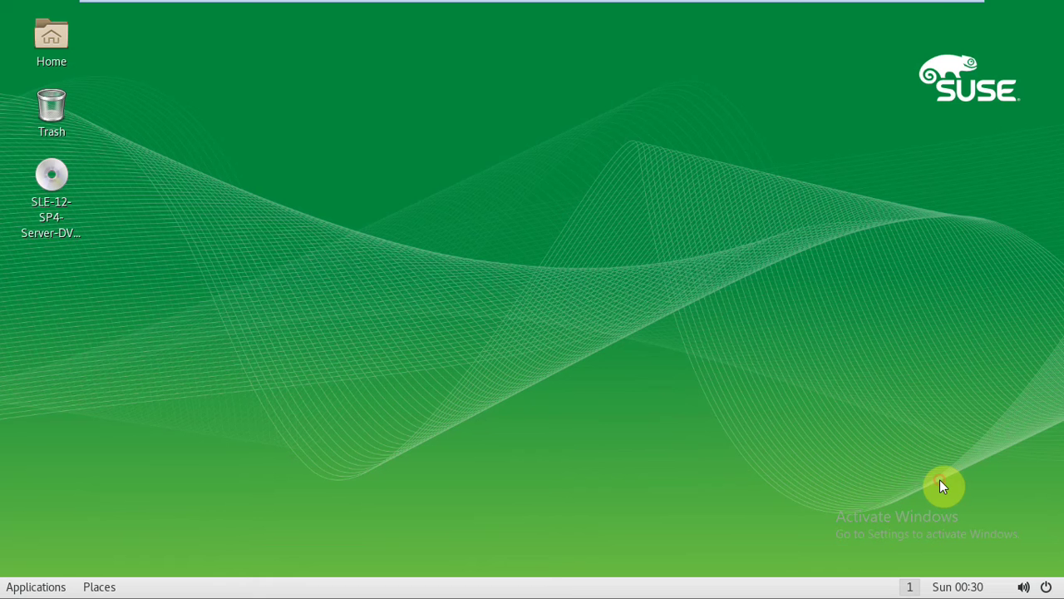
# Step: Launch YaST from Applications > System Tools in the SUSE guest
pyautogui.click(33, 587)
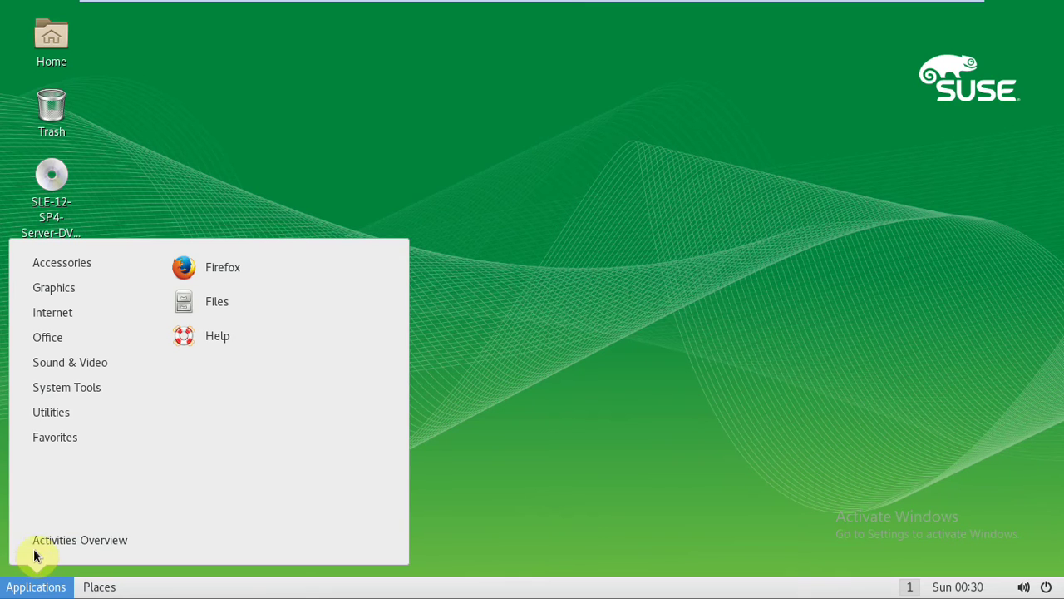
pyautogui.moveTo(75, 395)
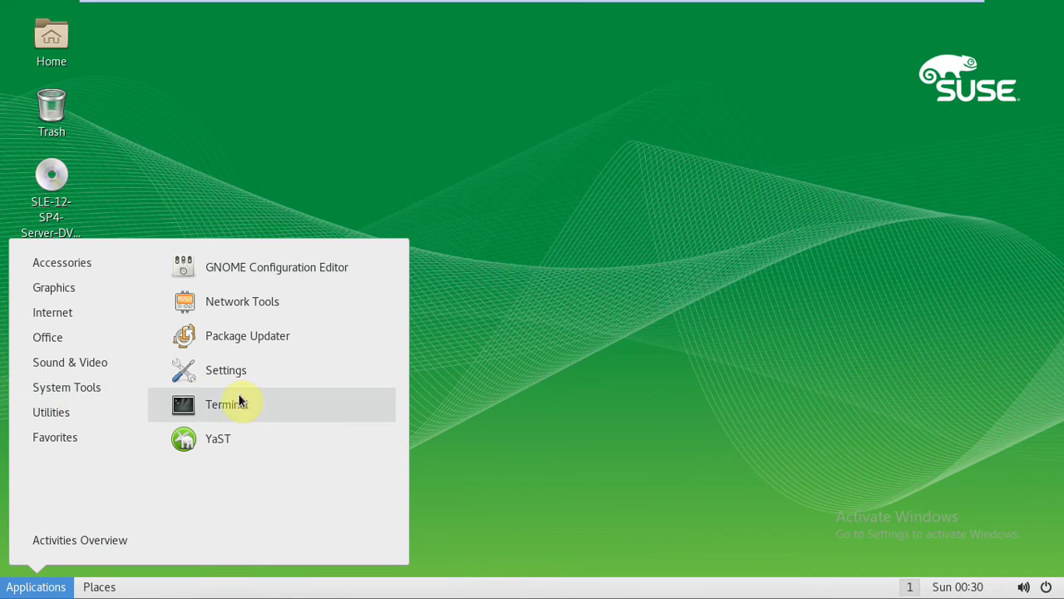
pyautogui.click(243, 439)
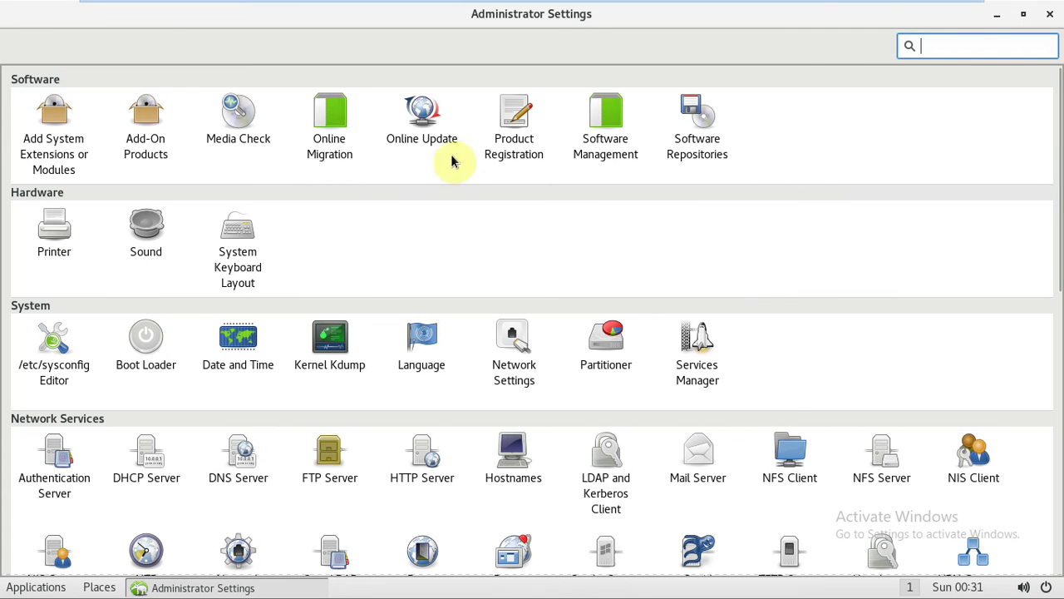
pyautogui.click(29, 588)
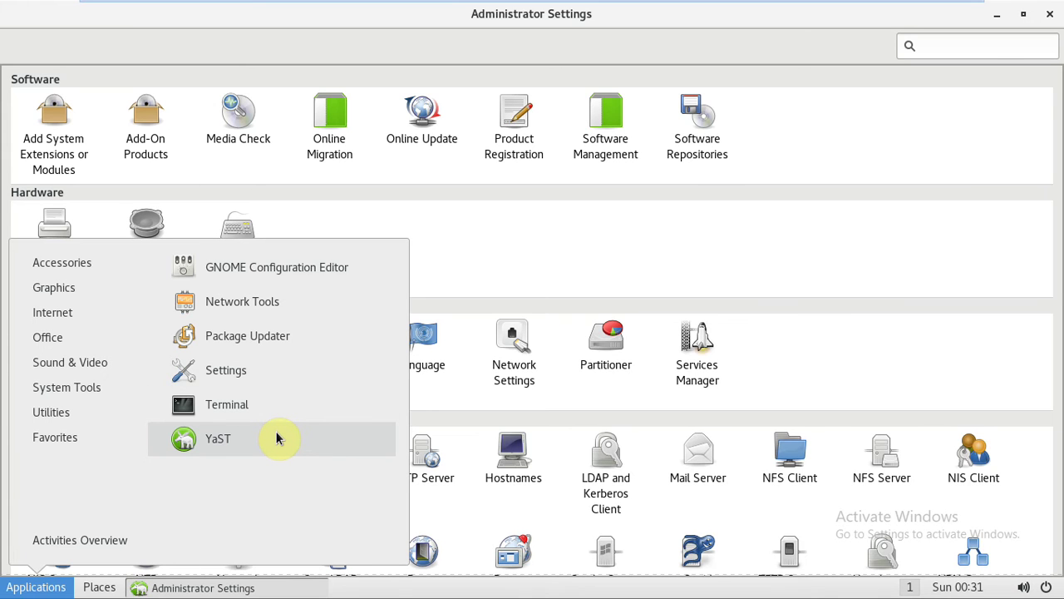
# Step: Filter the Administrator Settings modules by typing 'net' in the search box
pyautogui.click(744, 231)
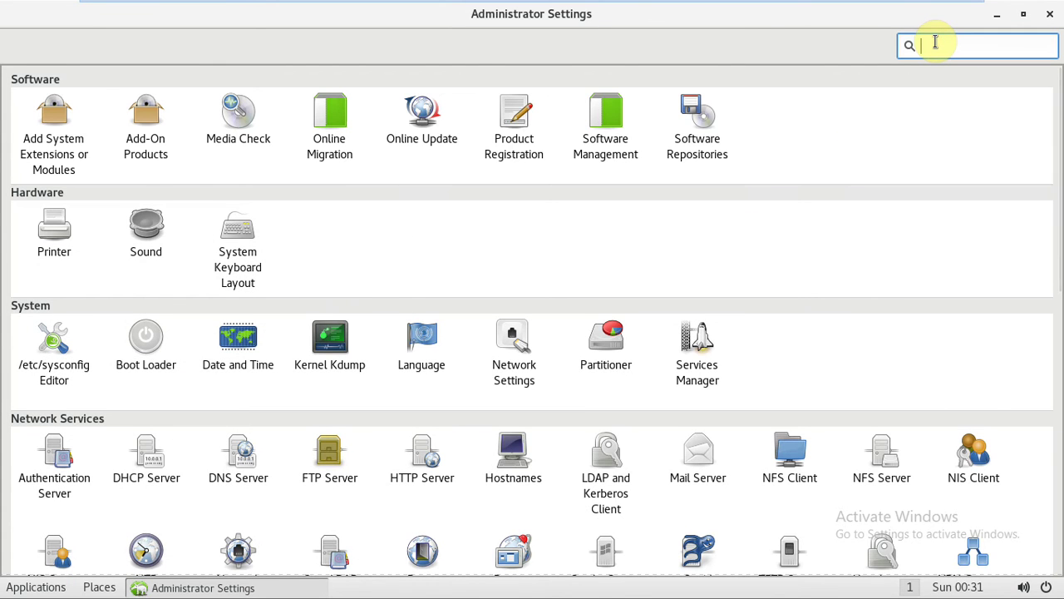
pyautogui.write('net')
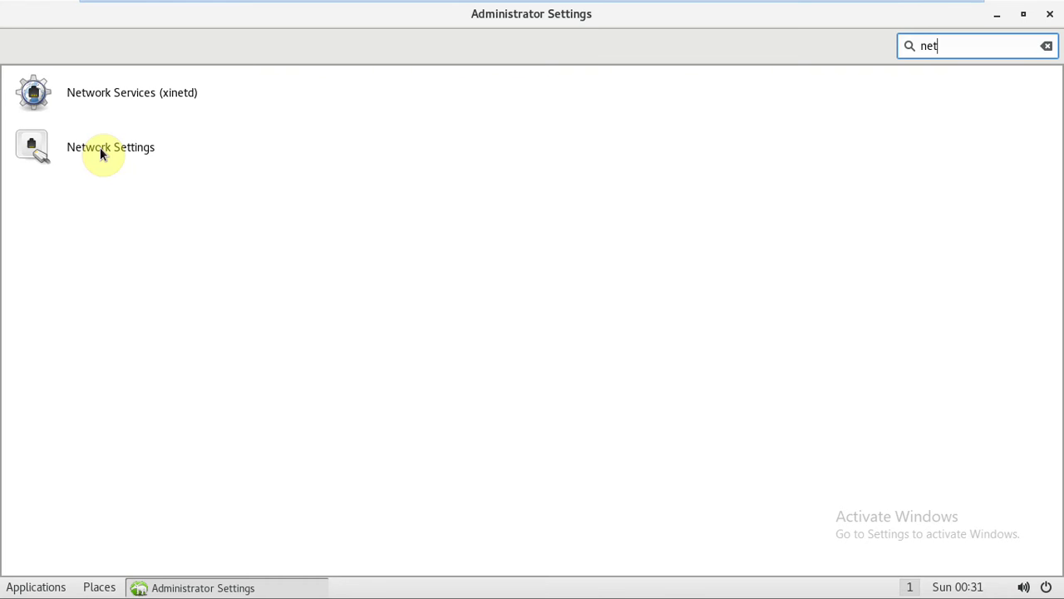
# Step: Open Network Settings and edit the eth0 82545EM Gigabit Ethernet card
pyautogui.click(100, 152)
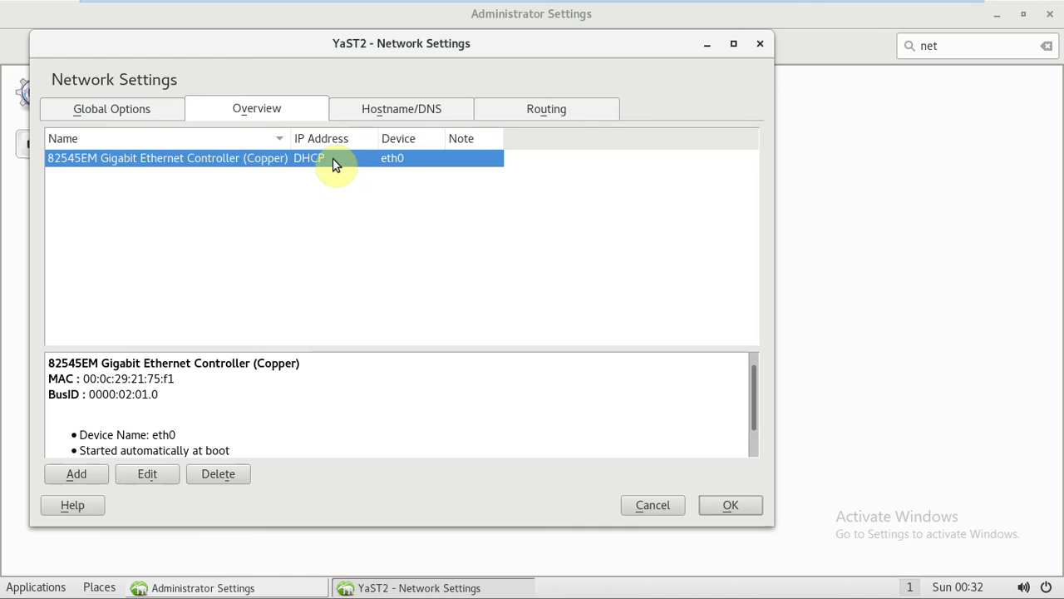
pyautogui.click(149, 476)
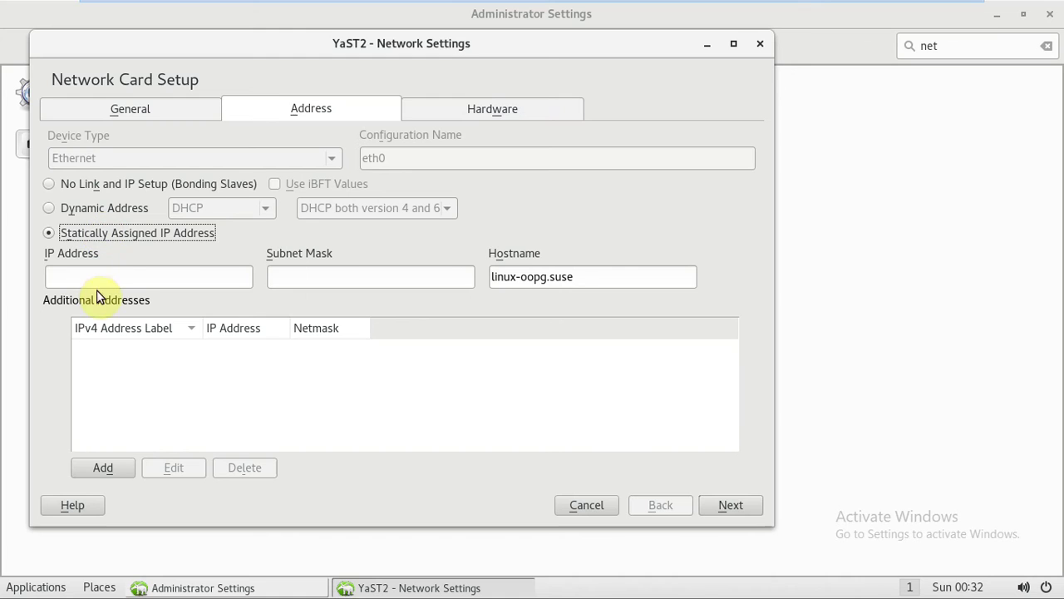
# Step: Assign static IP 192.168.40.200, mask 255.255.255.0 and hostname ldap.onwire.lab to eth0
pyautogui.click(91, 280)
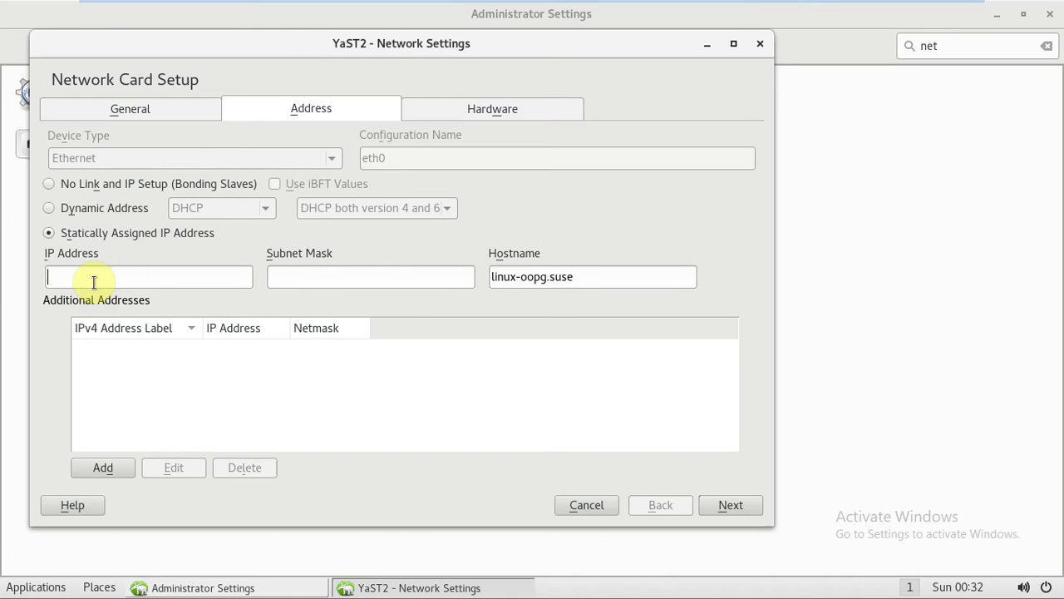
pyautogui.write('192.168.40.200')
pyautogui.click(337, 276)
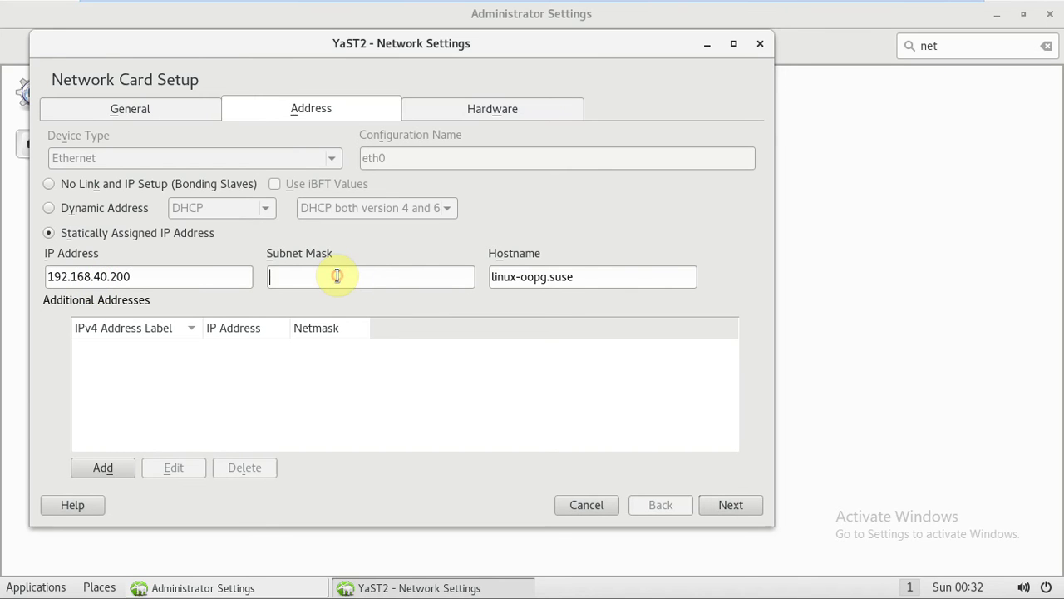
pyautogui.write('255.255.255.0')
pyautogui.press('Tab')
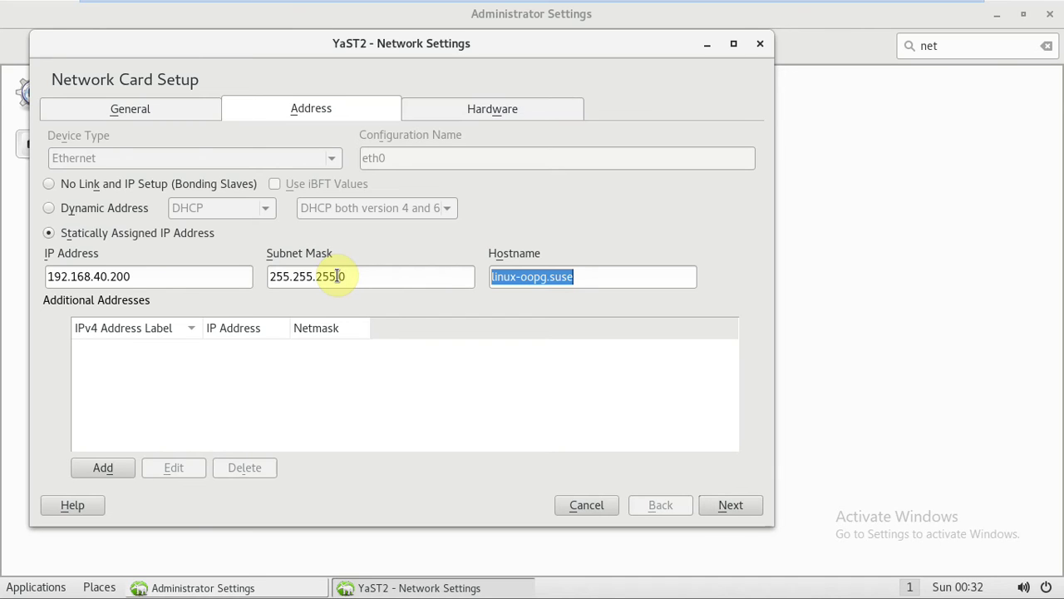
pyautogui.write('ldap.')
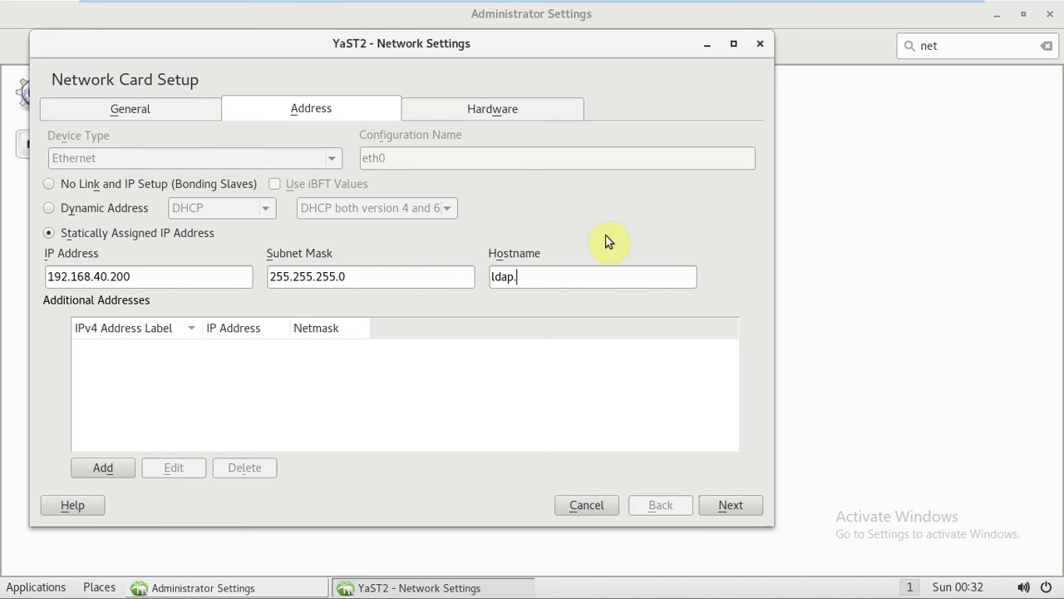
pyautogui.write('onwire.lab')
pyautogui.click(731, 505)
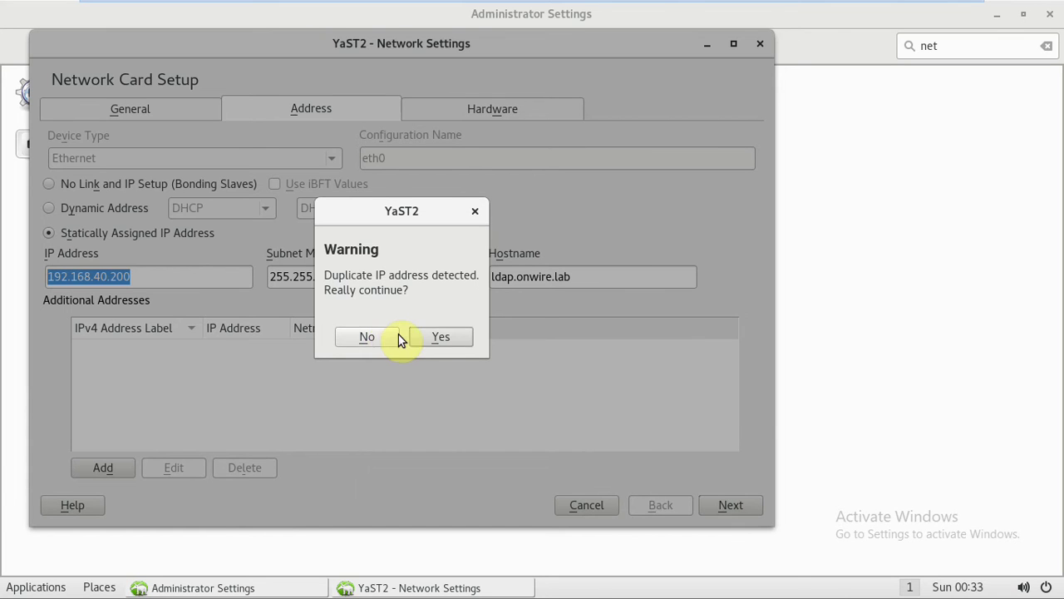
# Step: Decline the duplicate-IP warning and change the address to 192.168.40.100
pyautogui.click(386, 334)
pyautogui.click(184, 276)
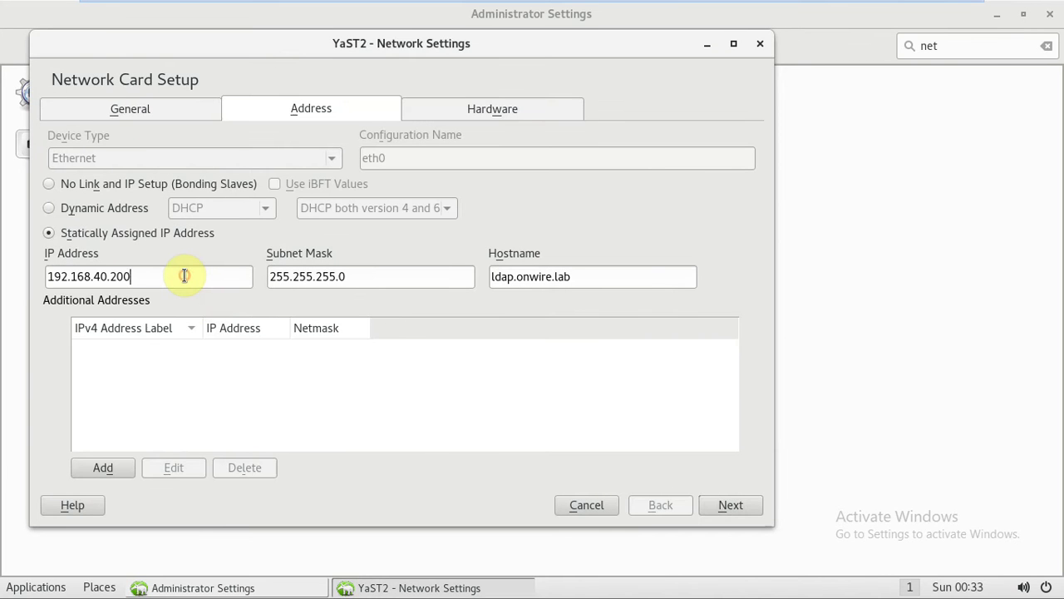
pyautogui.press('BackSpace')
pyautogui.press('BackSpace')
pyautogui.press('BackSpace')
pyautogui.write('100')
pyautogui.click(744, 506)
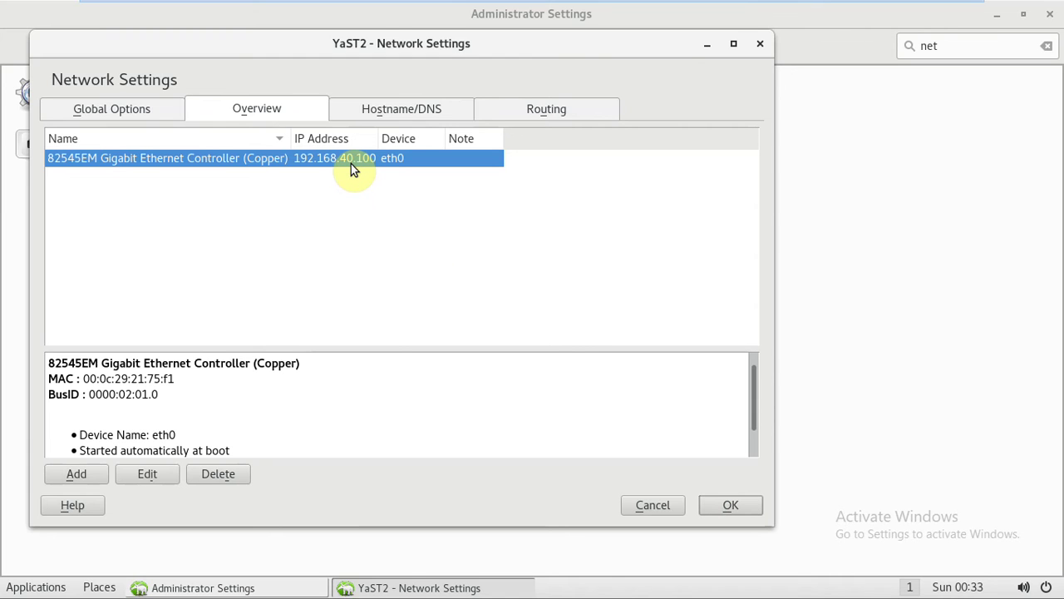
pyautogui.click(390, 109)
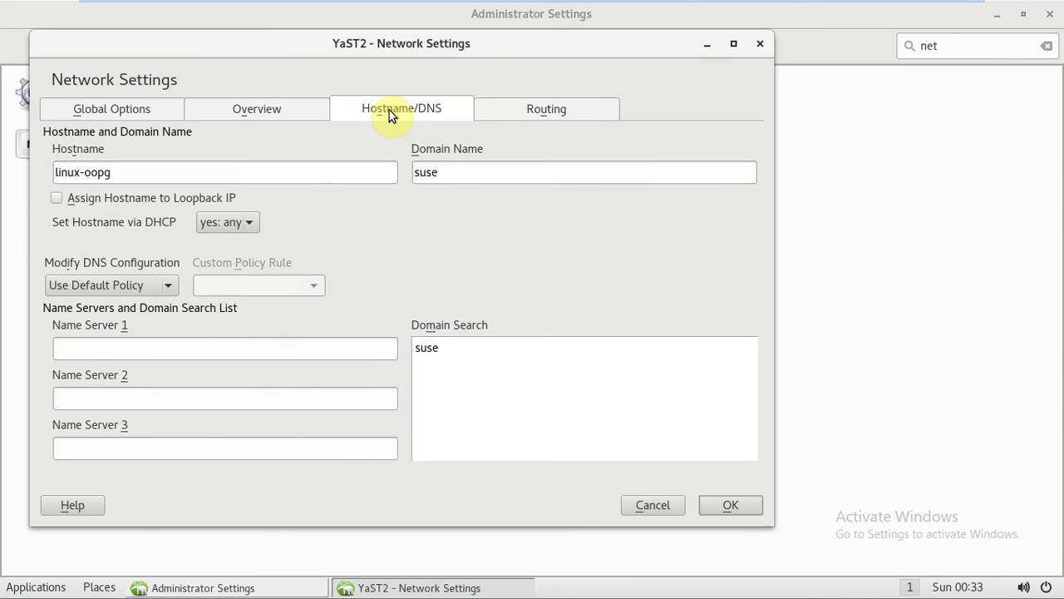
# Step: Set hostname to ldap and domain to onwire.lab, and delete the suse search domain
pyautogui.tripleClick(161, 169)
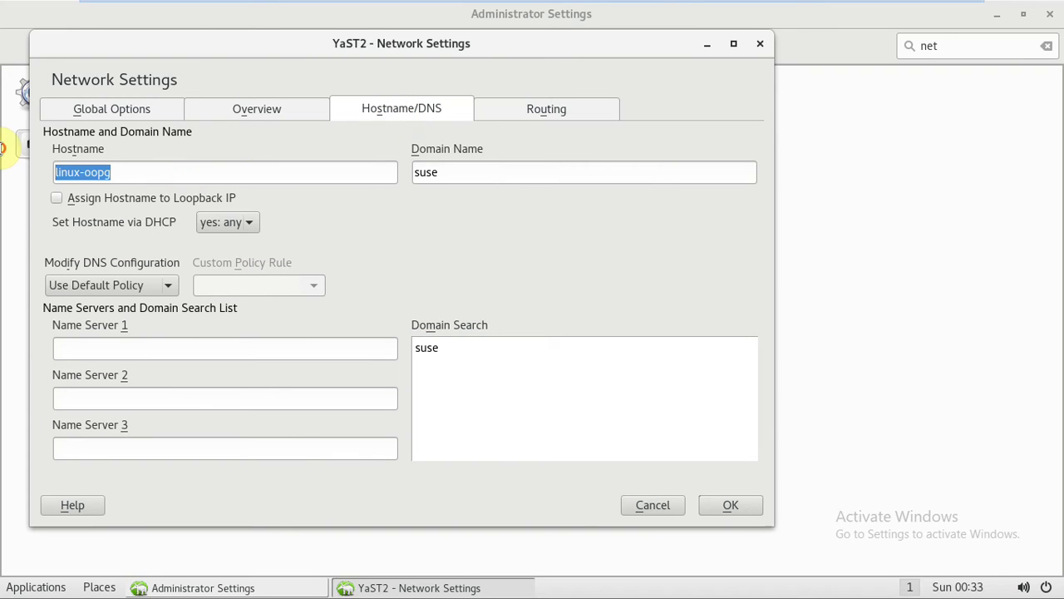
pyautogui.write('ldap')
pyautogui.press('Tab')
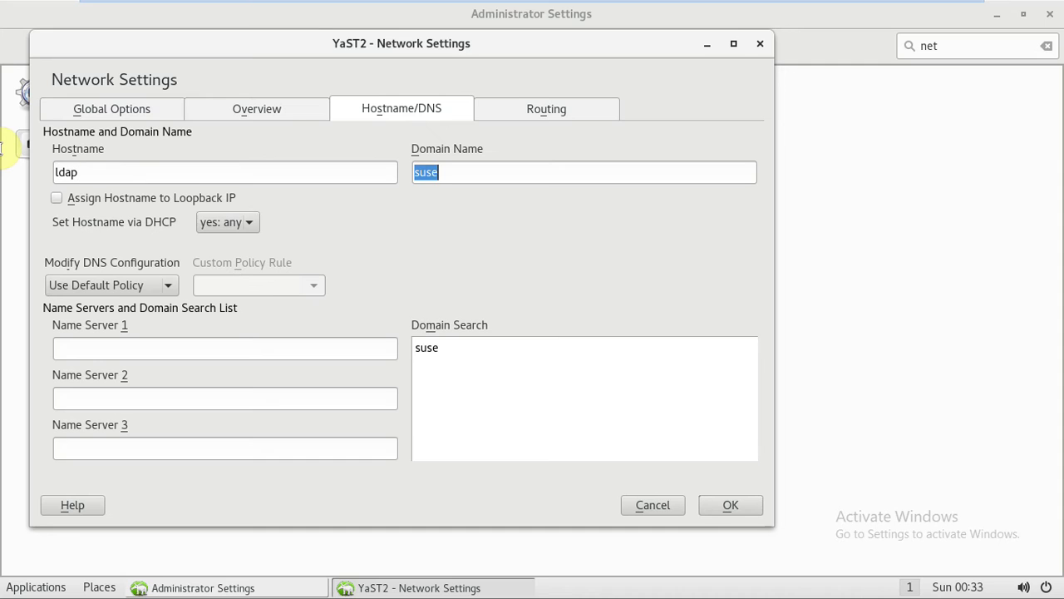
pyautogui.write('onwire.lab')
pyautogui.hotkey('shift', 'Tab')
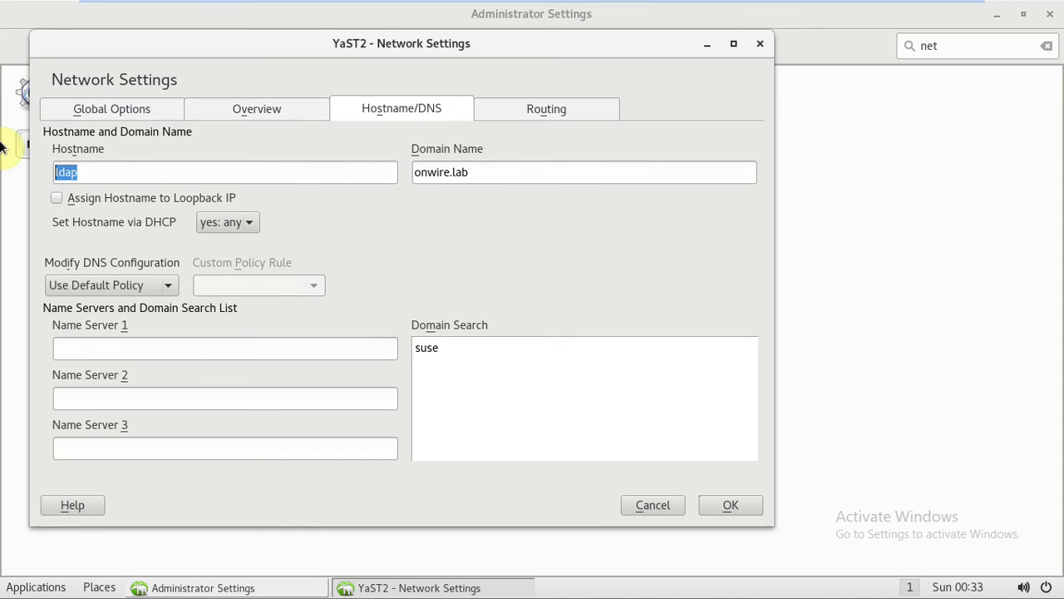
pyautogui.doubleClick(458, 350)
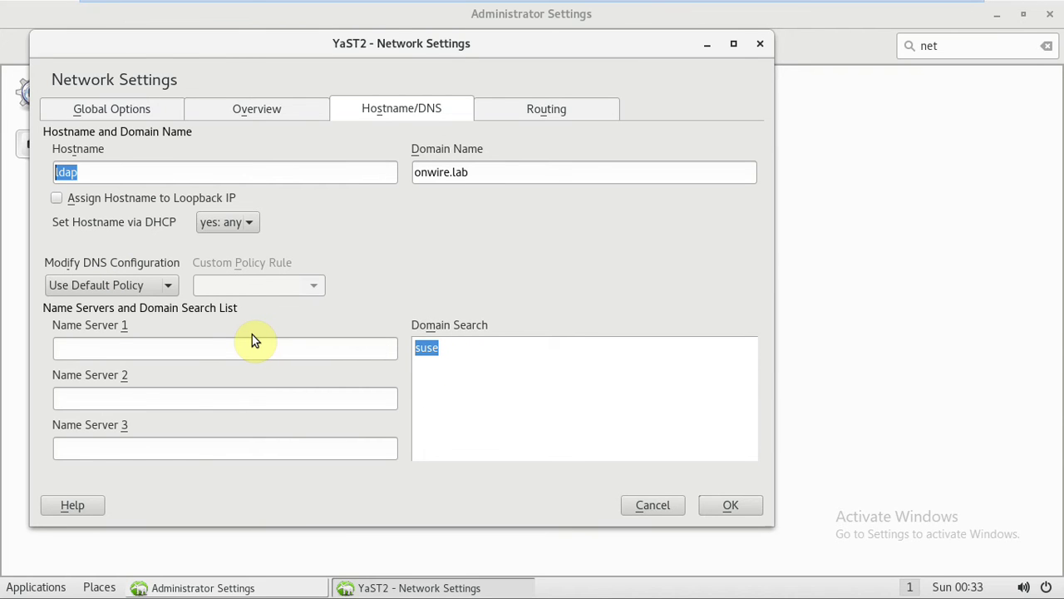
pyautogui.press('BackSpace')
pyautogui.click(150, 174)
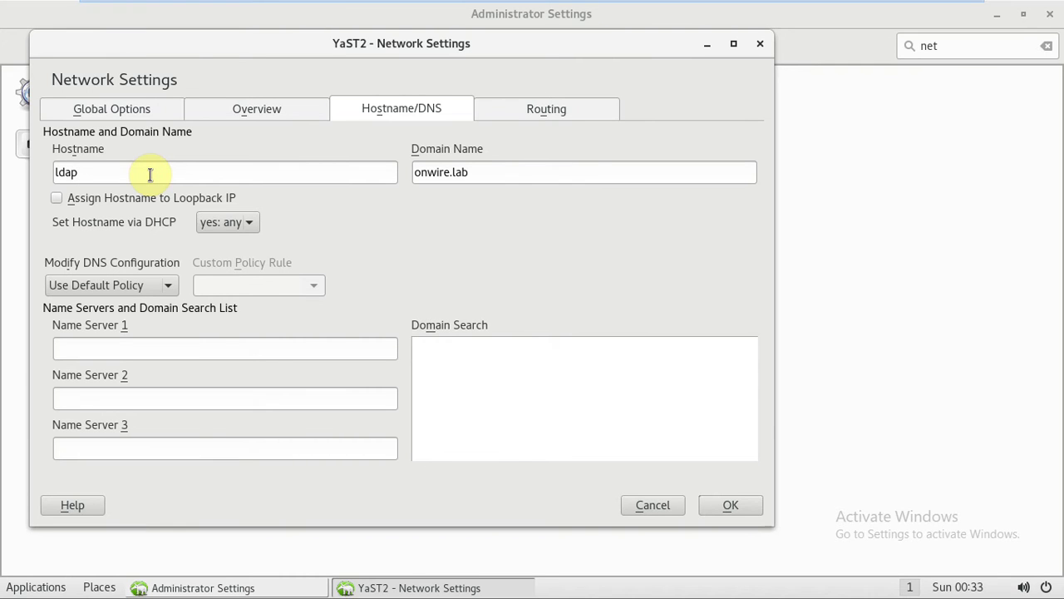
pyautogui.click(527, 169)
pyautogui.click(177, 351)
# Step: Check the Routing default IPv4 gateway, then return to the network card Overview
pyautogui.click(528, 106)
pyautogui.click(172, 195)
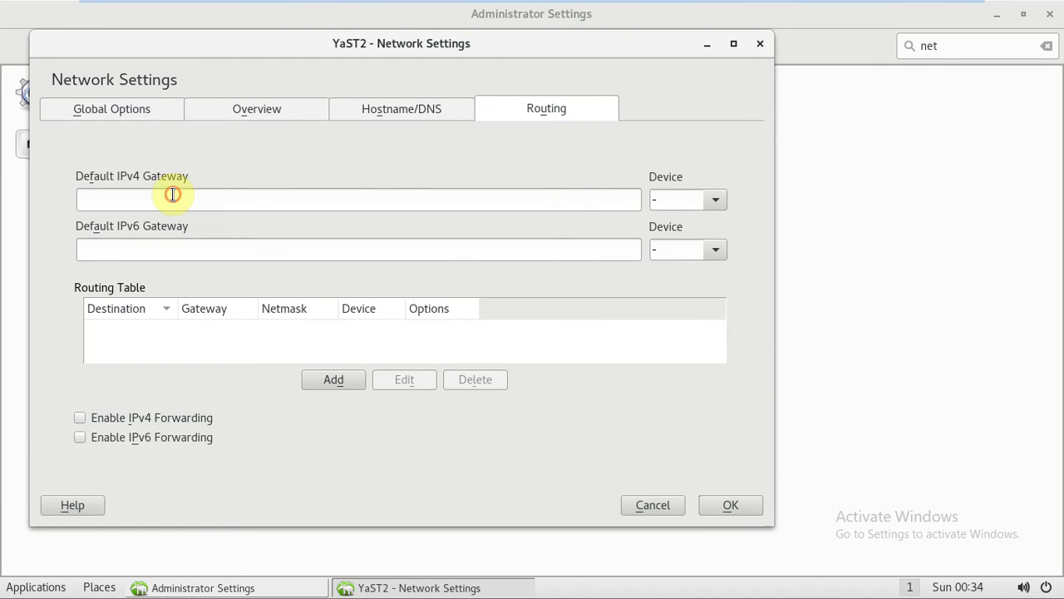
pyautogui.click(415, 108)
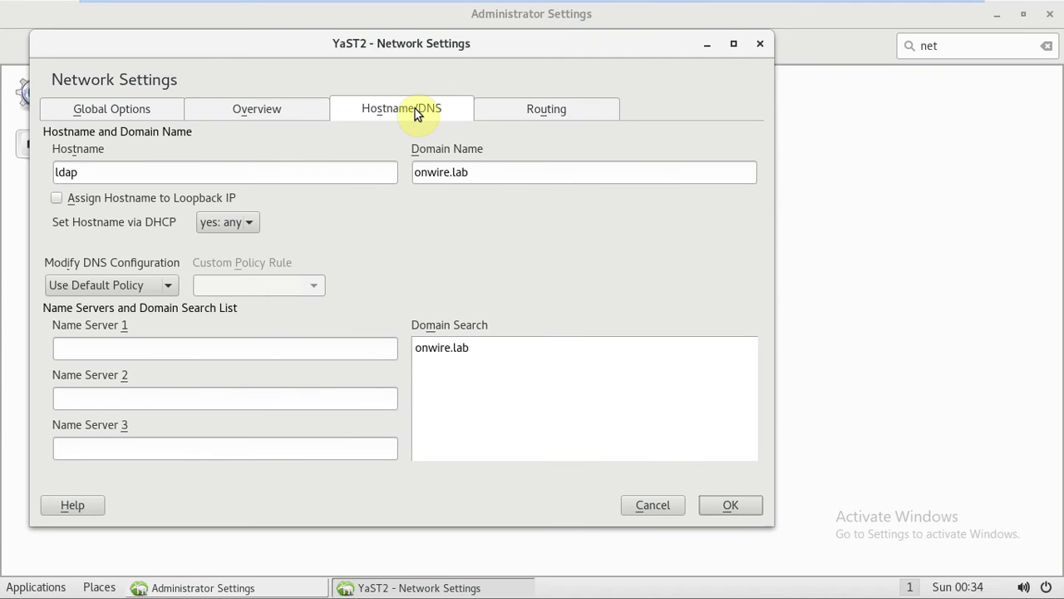
pyautogui.click(268, 110)
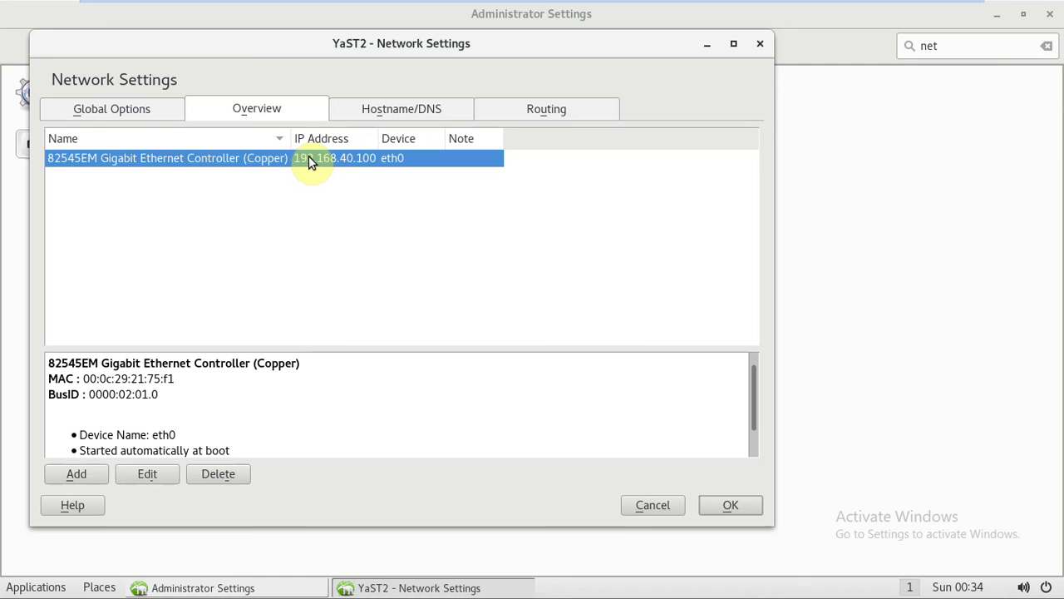
# Step: Save the network configuration and open a Terminal from the Applications menu
pyautogui.click(732, 505)
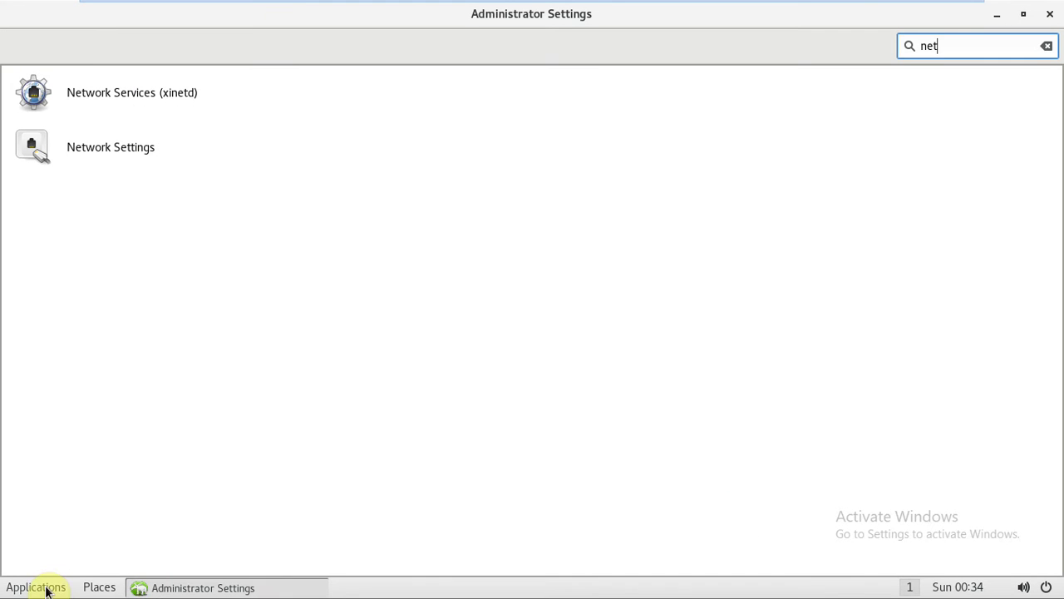
pyautogui.click(45, 587)
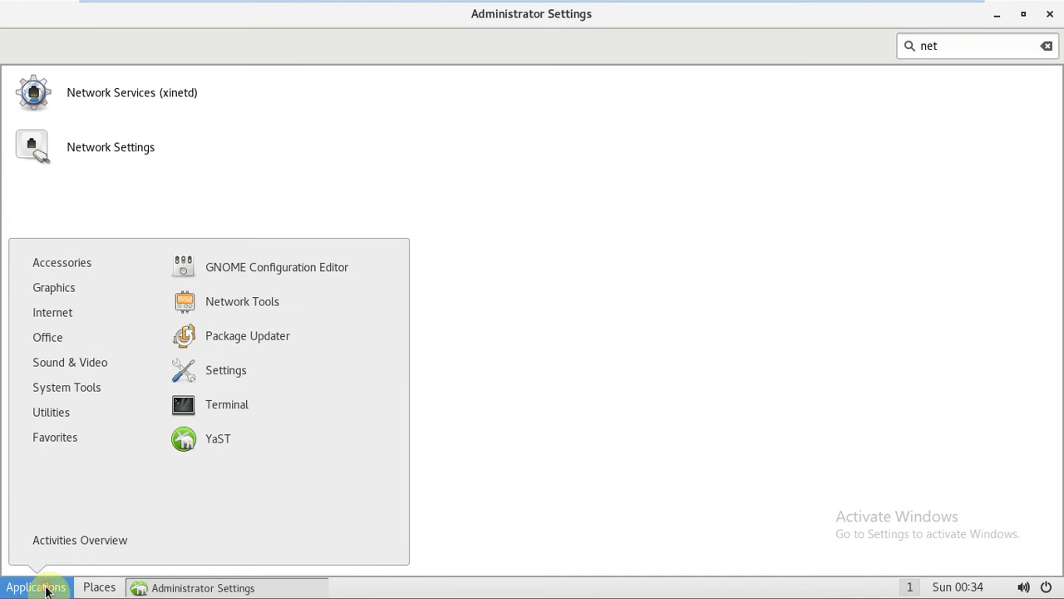
pyautogui.click(240, 404)
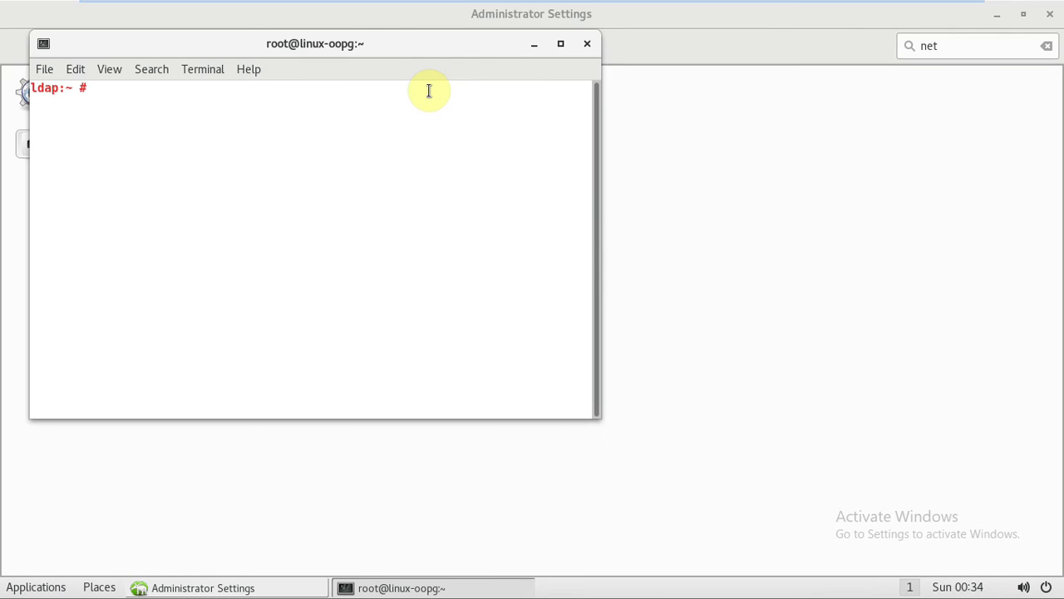
# Step: Enlarge the terminal text, list addresses to verify eth0 holds 192.168.40.100/24, then clear the screen
pyautogui.hotkey('ctrl', '+')
pyautogui.hotkey('ctrl', '+')
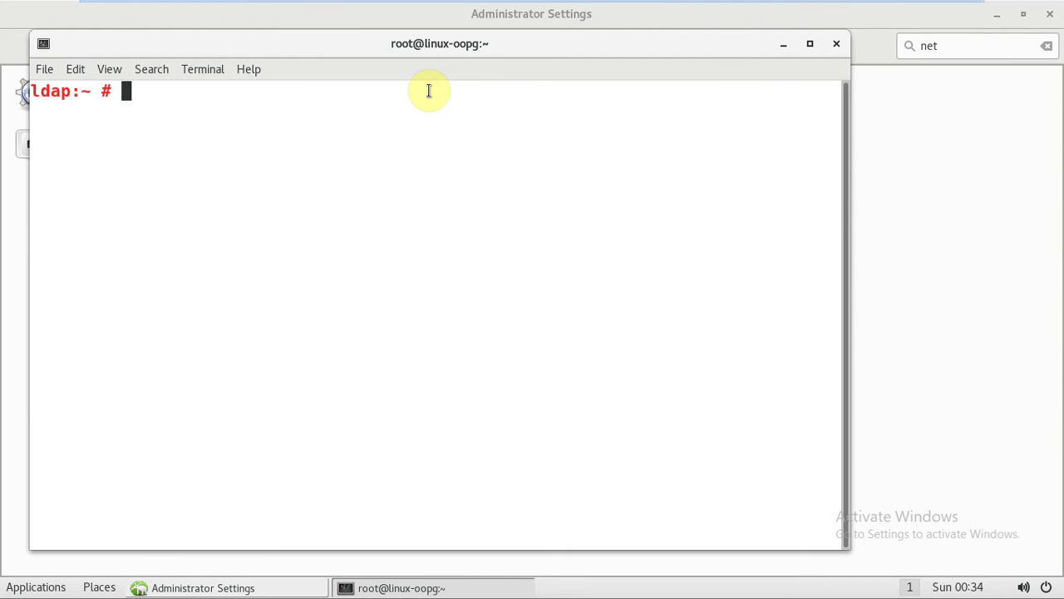
pyautogui.write('ip a s')
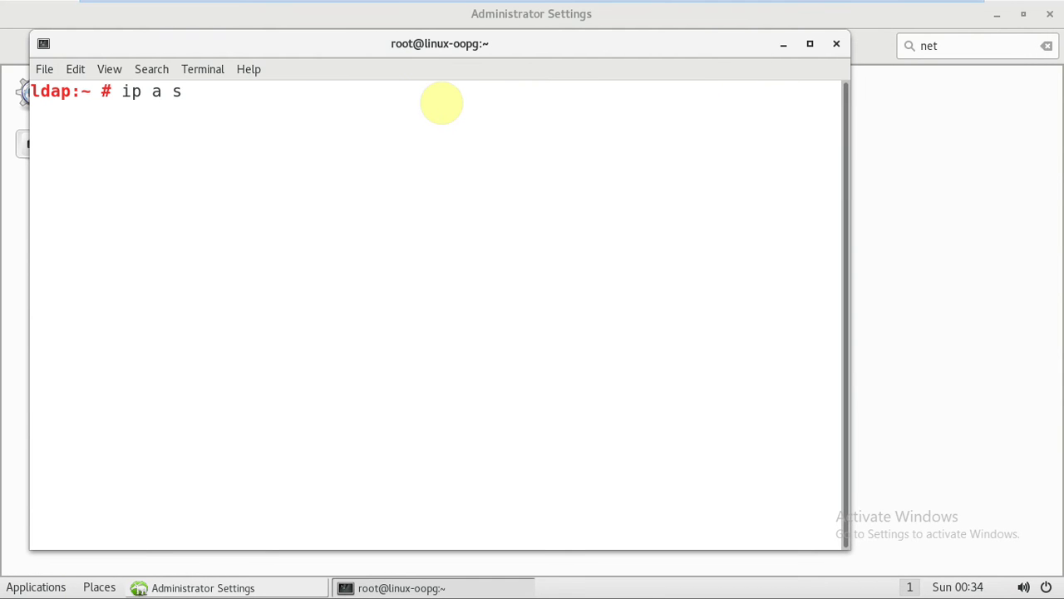
pyautogui.press('Return')
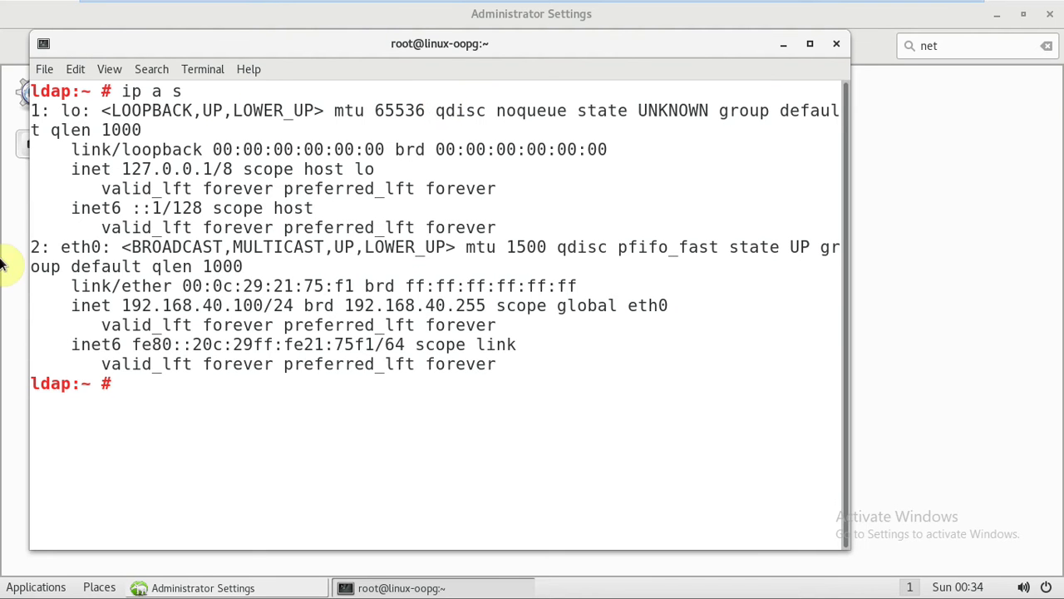
pyautogui.moveTo(122, 305); pyautogui.dragTo(299, 297)
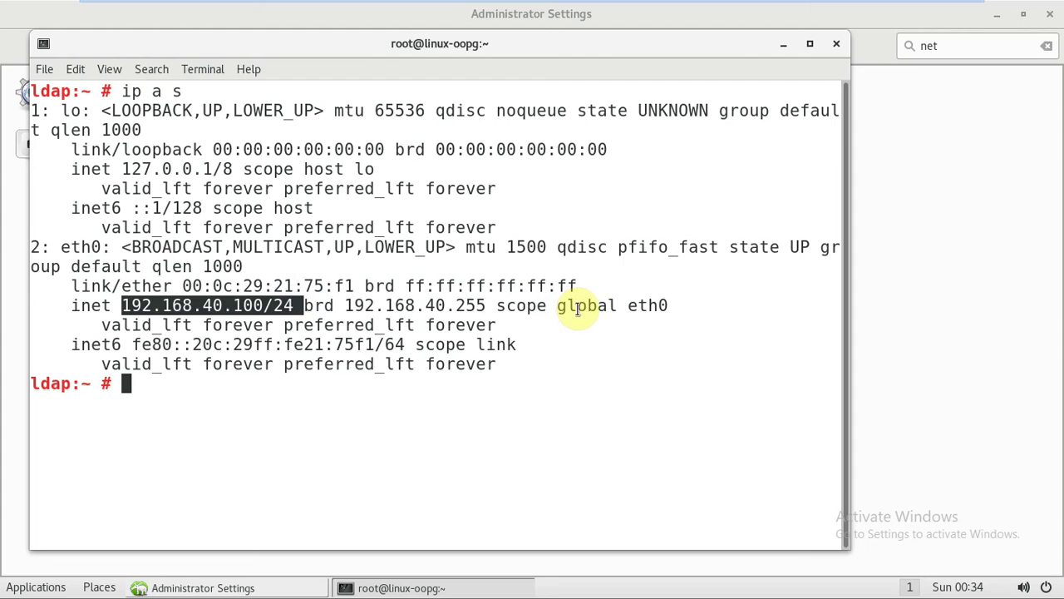
pyautogui.moveTo(547, 305); pyautogui.dragTo(580, 305)
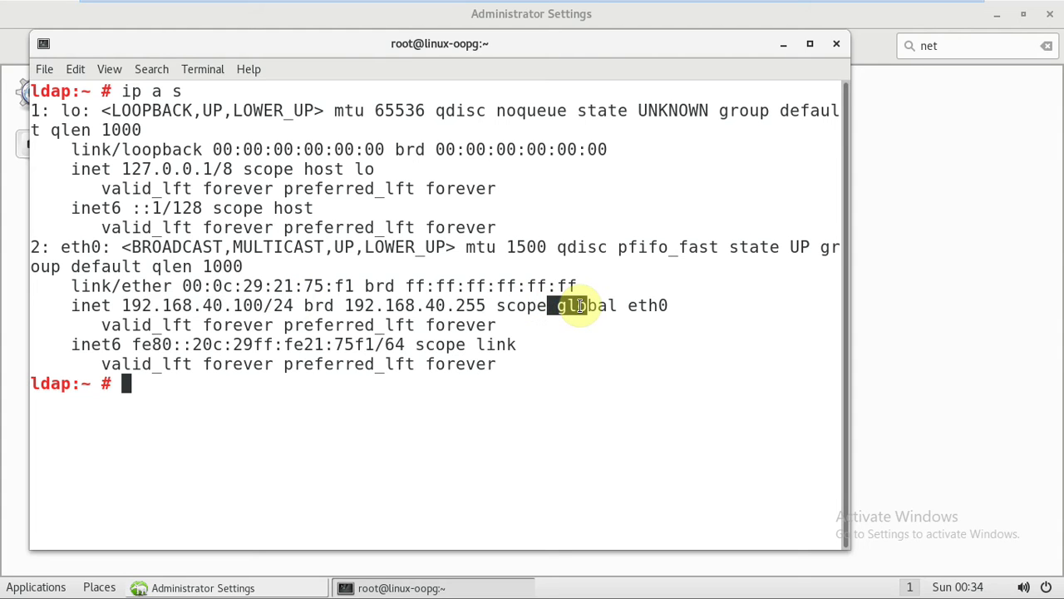
pyautogui.doubleClick(234, 305)
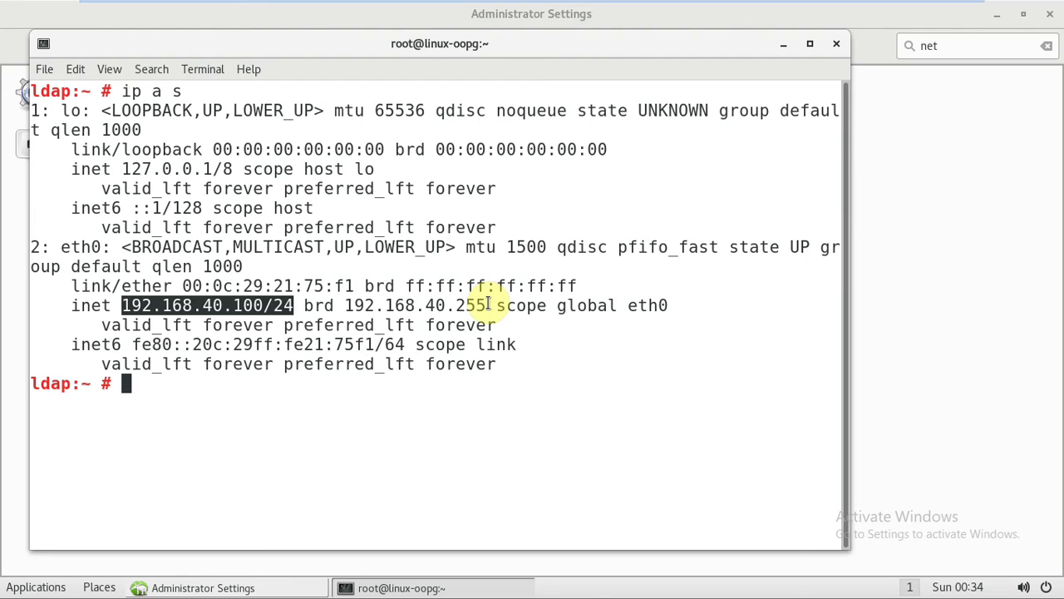
pyautogui.write('clear')
pyautogui.press('Return')
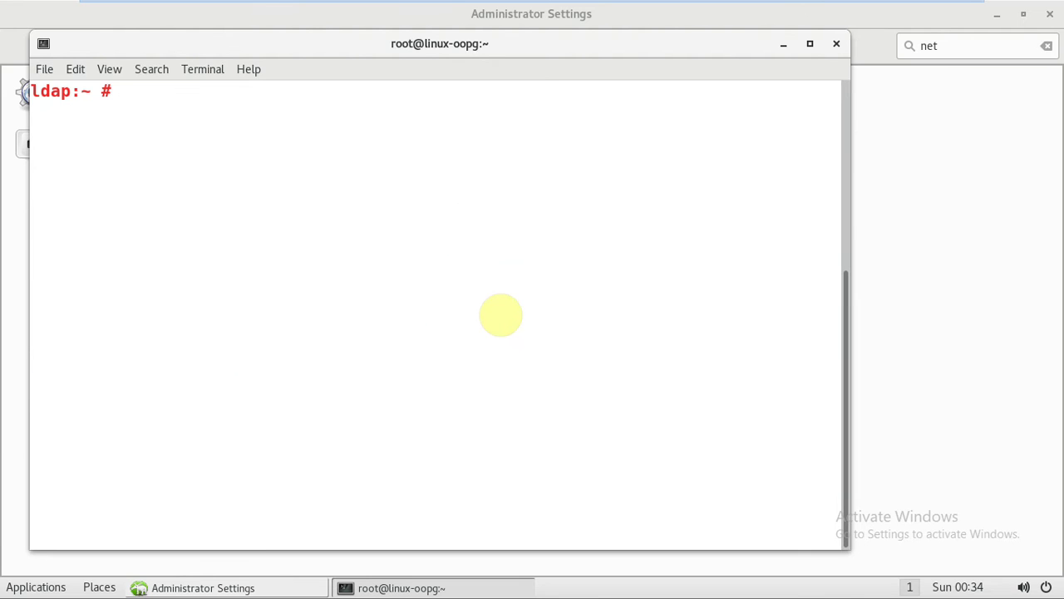
# Step: Run hostname, hostname -d and hostname -f to check ldap, onwire.lab and ldap.onwire.lab
pyautogui.write('hostname')
pyautogui.press('Return')
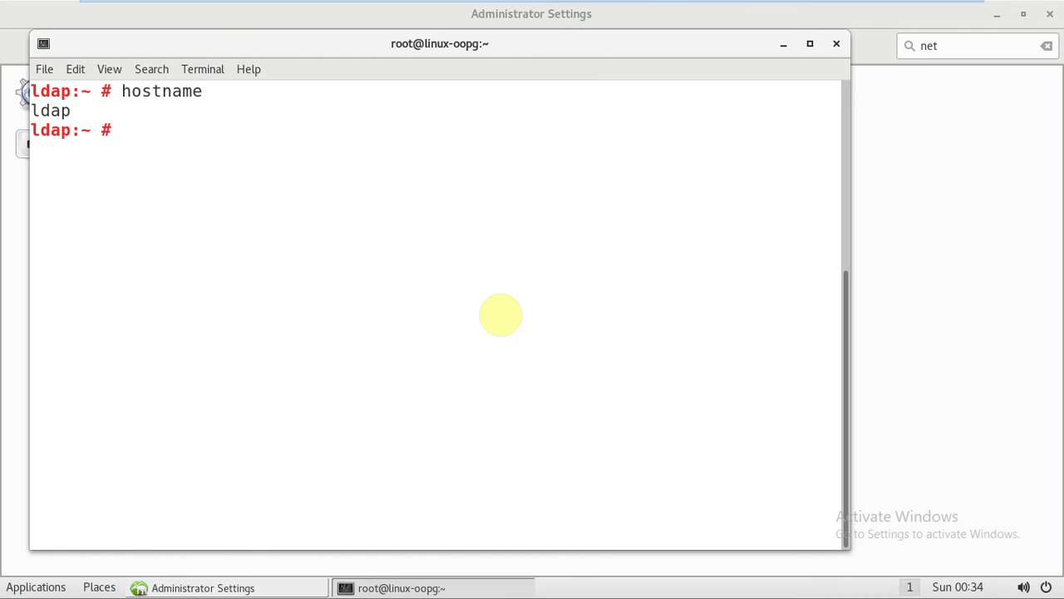
pyautogui.press('Up')
pyautogui.write('-f')
pyautogui.press('BackSpace')
pyautogui.write('d')
pyautogui.press('Return')
pyautogui.press('Up')
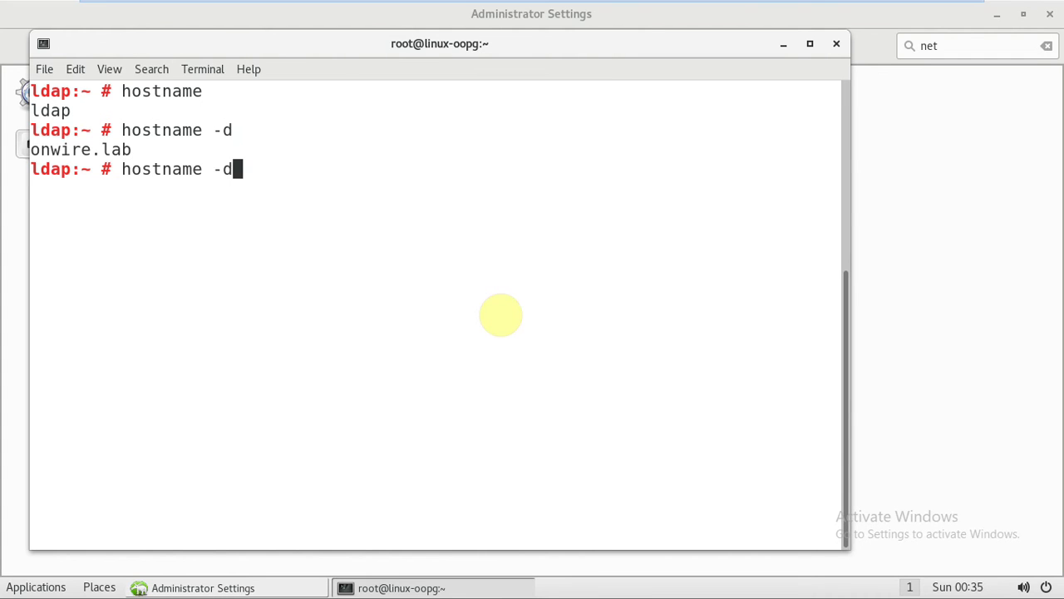
pyautogui.press('BackSpace')
pyautogui.write('f')
pyautogui.press('Return')
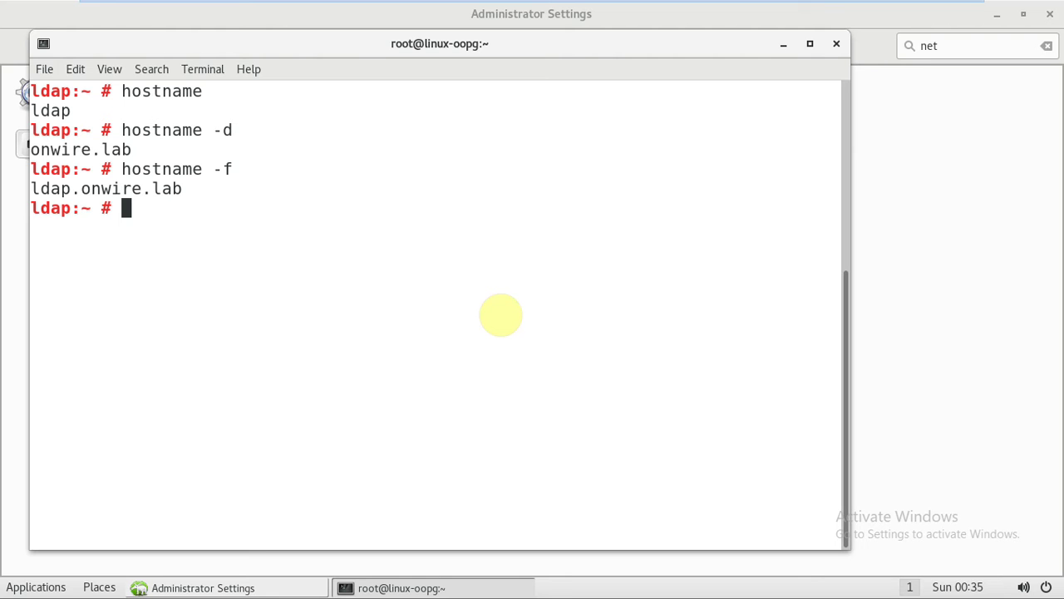
# Step: Prepare the command cat /etc/hosts at a fresh prompt
pyautogui.press('Return')
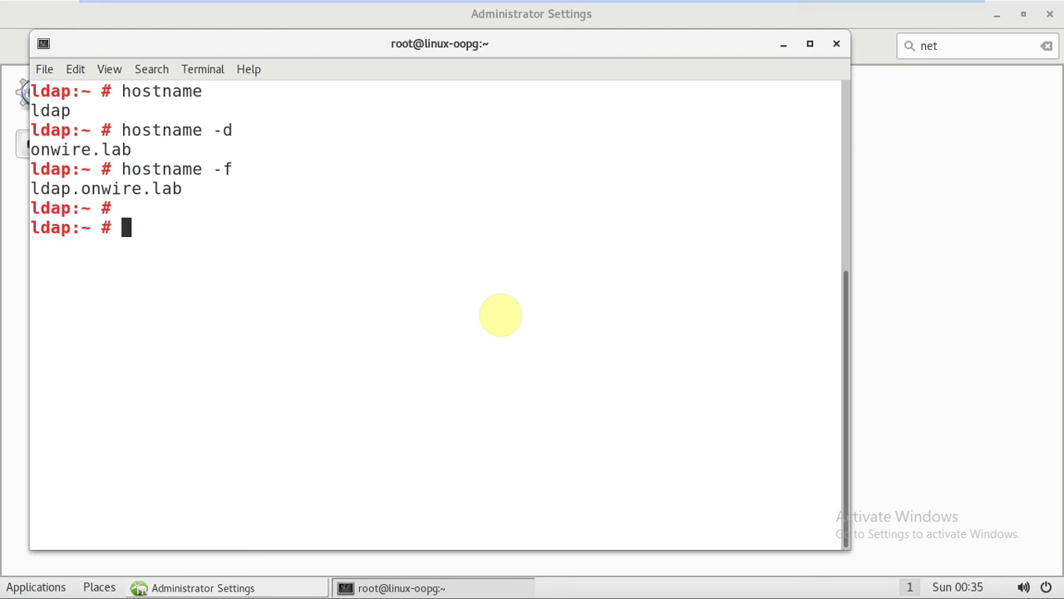
pyautogui.write('gre')
pyautogui.press('BackSpace')
pyautogui.press('BackSpace')
pyautogui.press('BackSpace')
pyautogui.write('cat /etc/hosts')
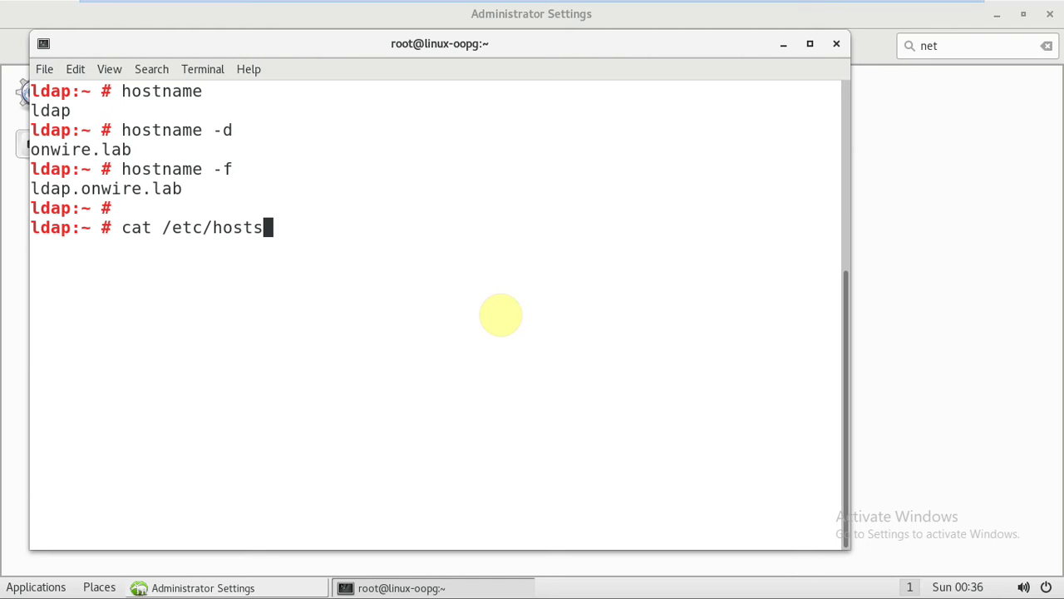
# Step: Print /etc/hosts to confirm the 192.168.40.100 ldap.onwire.lab ldap entry, then clear the terminal
pyautogui.press('Return')
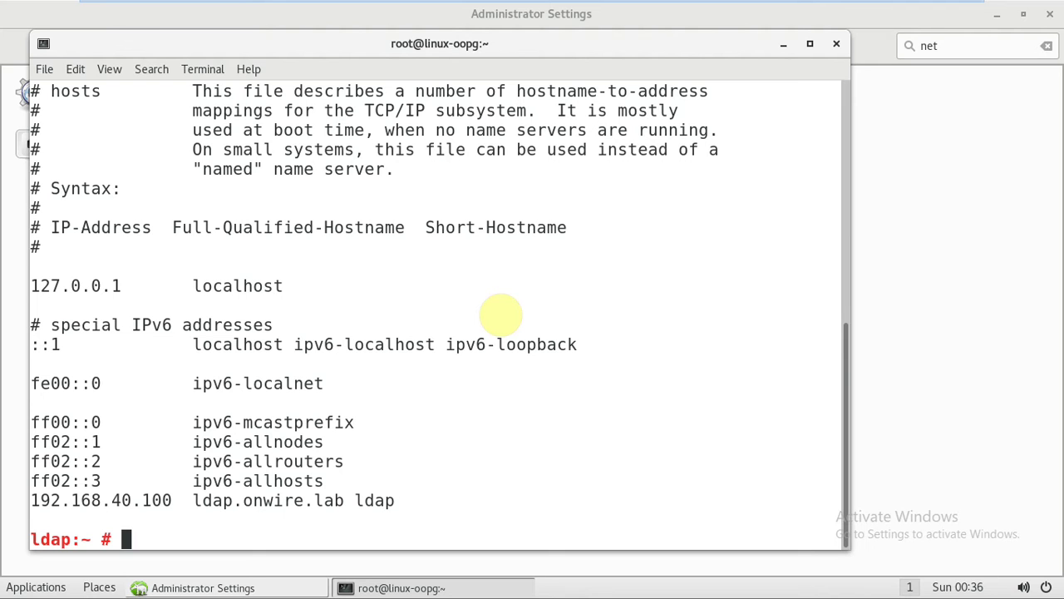
pyautogui.write('clear')
pyautogui.press('Return')
pyautogui.press('Return')
pyautogui.press('Return')
# Step: Ping ldap, then ldap.onwire.lab, confirming 192.168.40.100 replies with 0% packet loss
pyautogui.write('ping ldap')
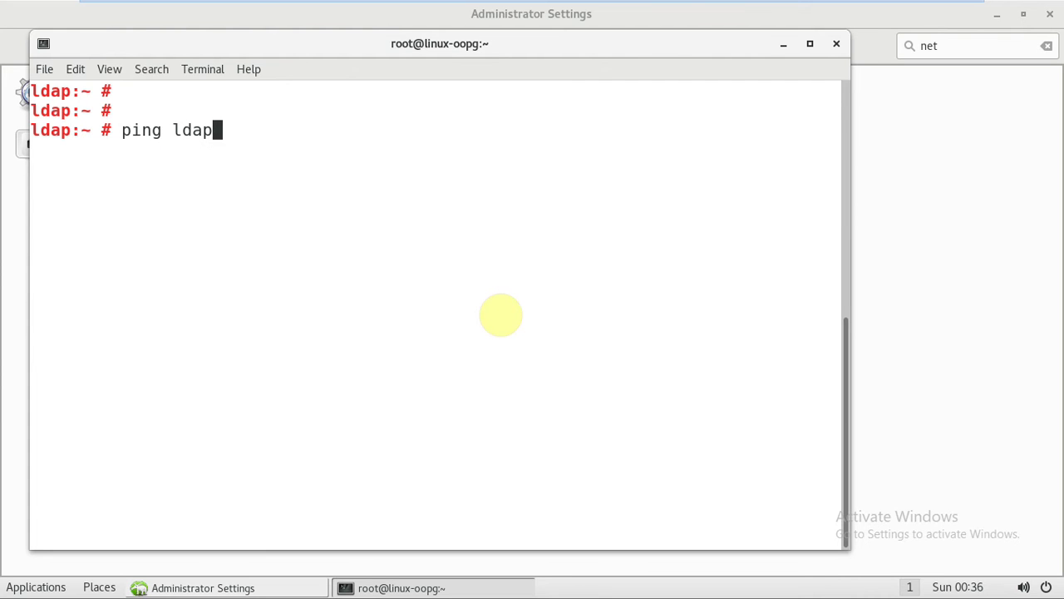
pyautogui.press('Return')
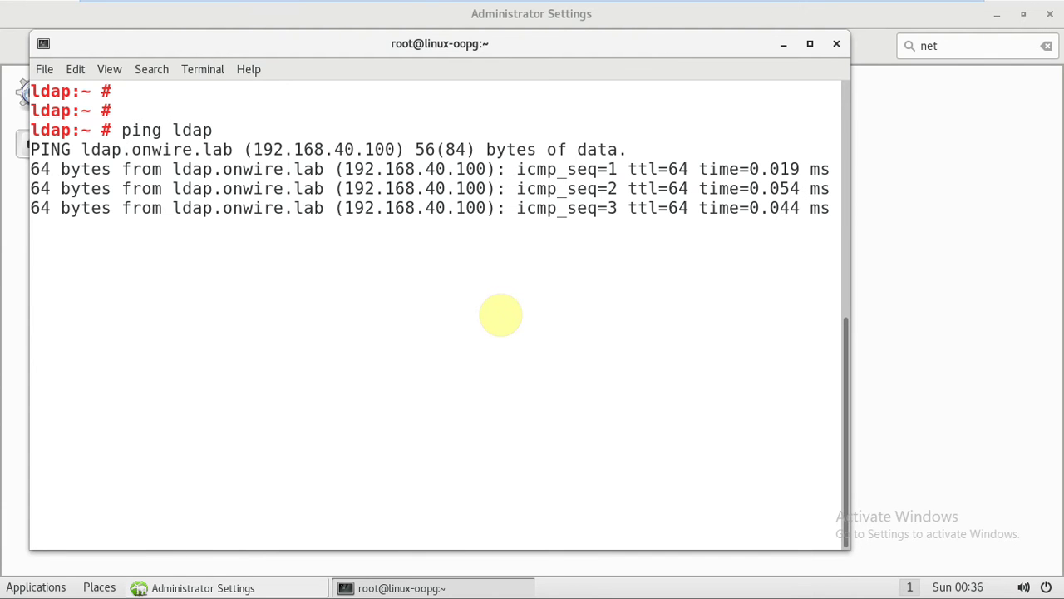
pyautogui.hotkey('ctrl', 'c')
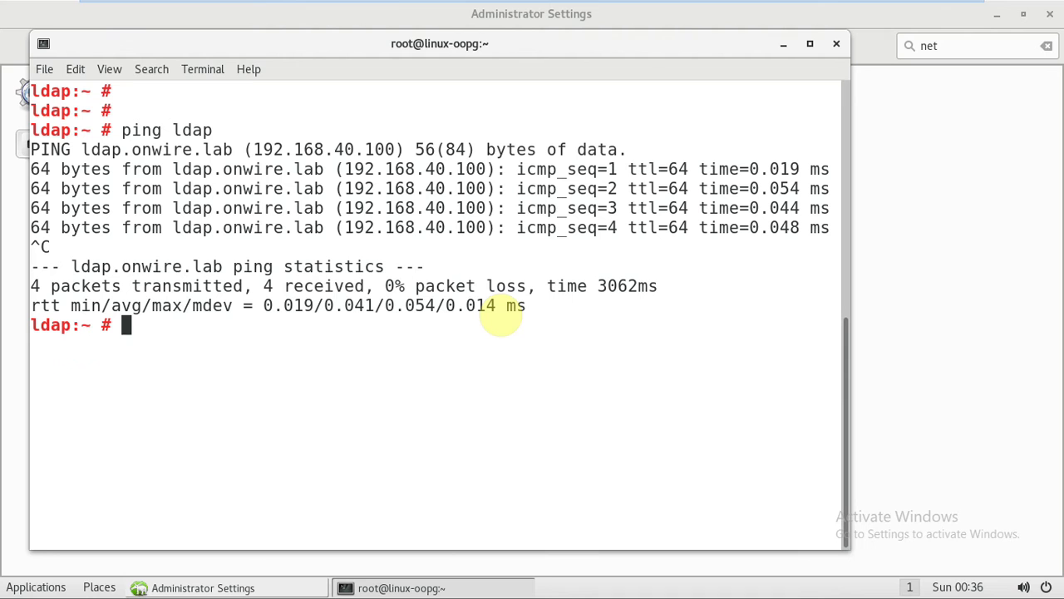
pyautogui.press('Return')
pyautogui.press('Return')
pyautogui.press('Up')
pyautogui.write('.onwire.')
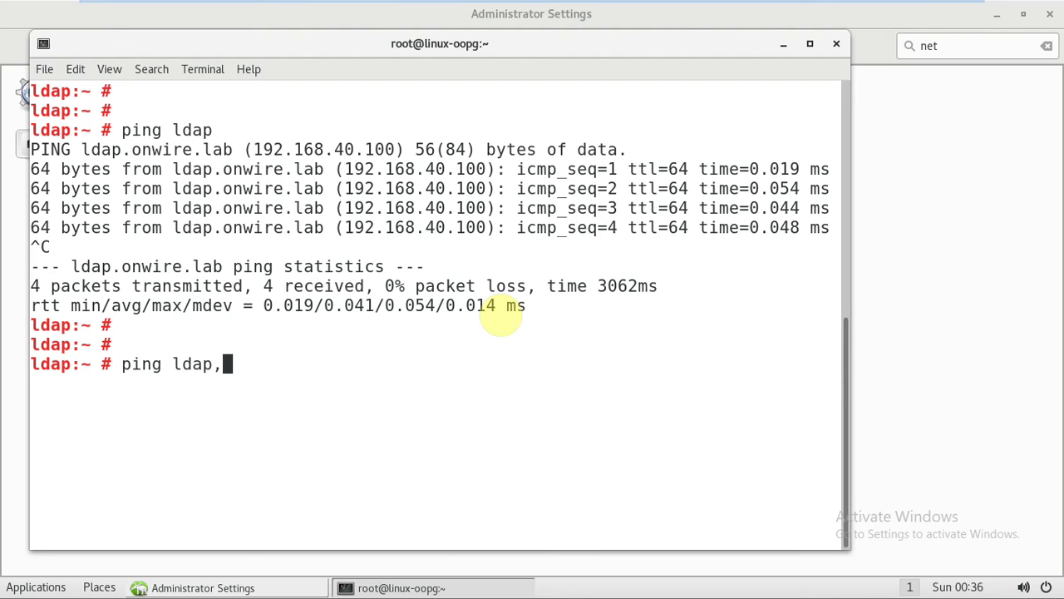
pyautogui.write('lab')
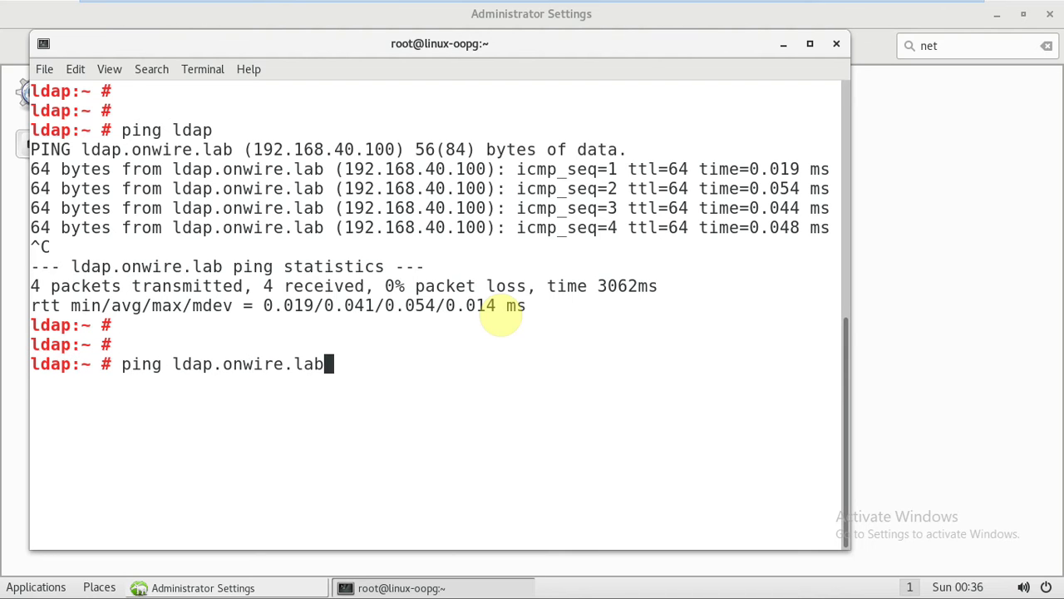
pyautogui.press('Return')
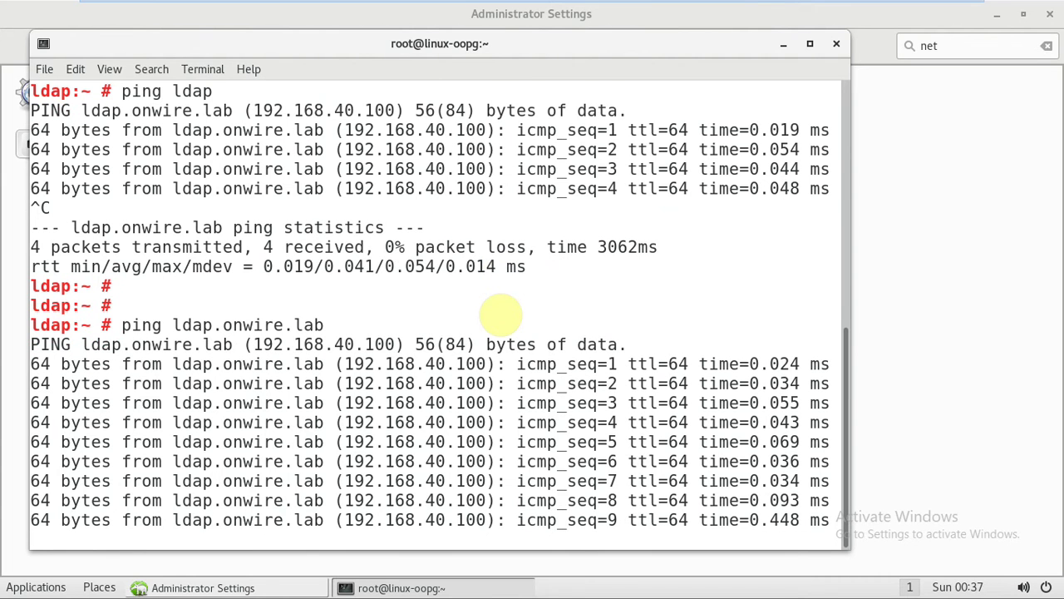
pyautogui.hotkey('ctrl', 'c')
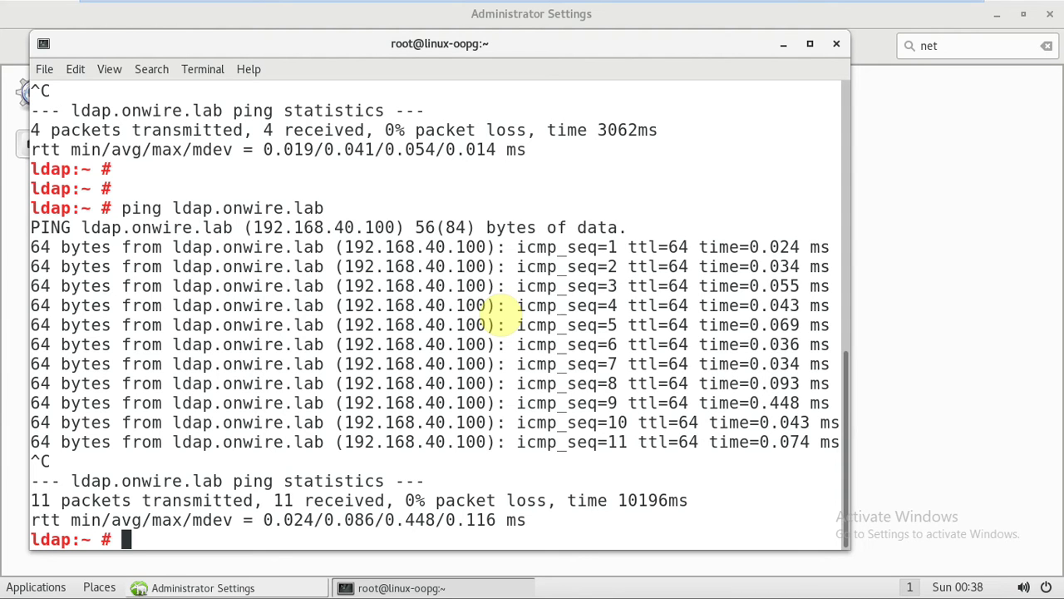
pyautogui.write('clear')
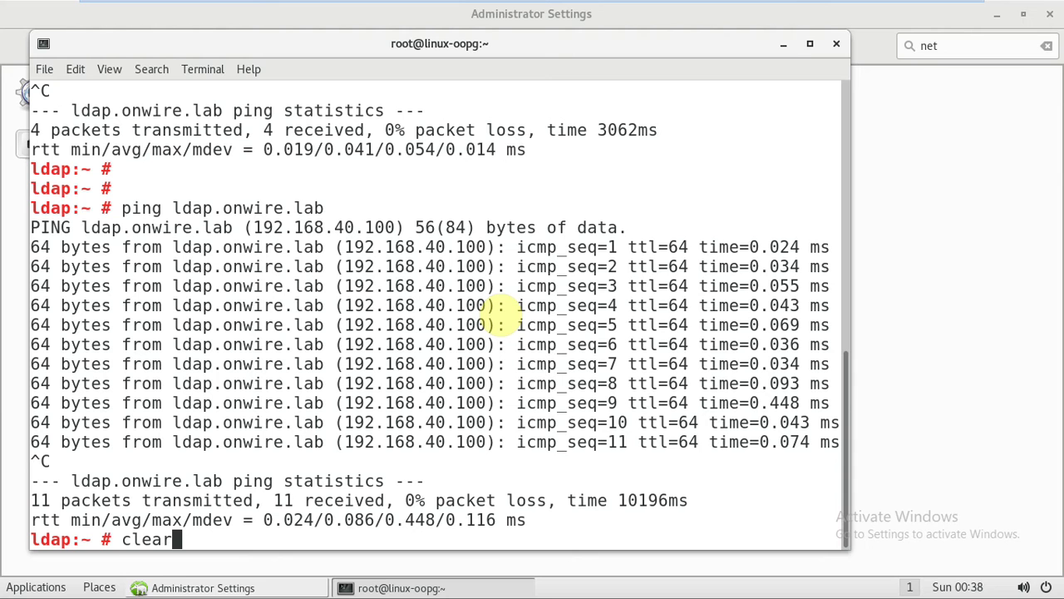
# Step: Drop the pending clear, glance at Administrator Settings, then return to the root terminal
pyautogui.press('BackSpace')
pyautogui.press('BackSpace')
pyautogui.press('BackSpace')
pyautogui.press('BackSpace')
pyautogui.press('BackSpace')
pyautogui.press('Return')
pyautogui.press('Return')
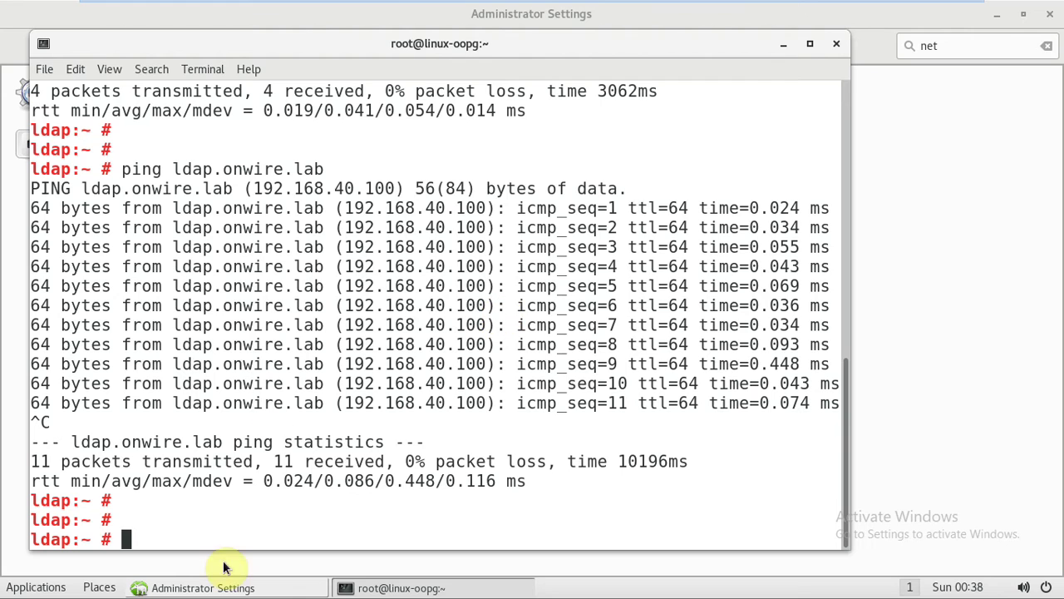
pyautogui.click(232, 587)
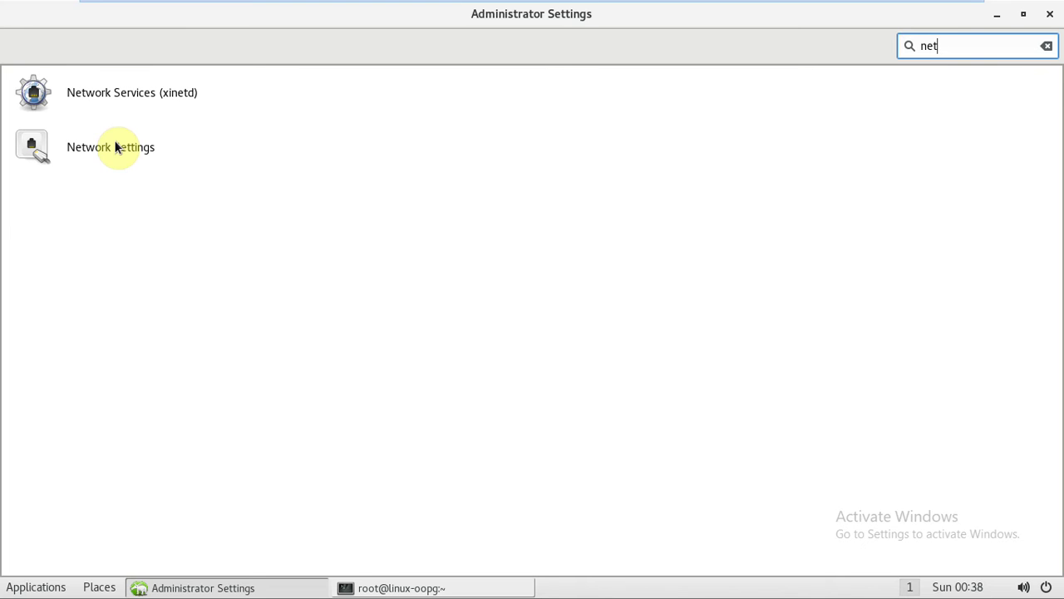
pyautogui.click(399, 587)
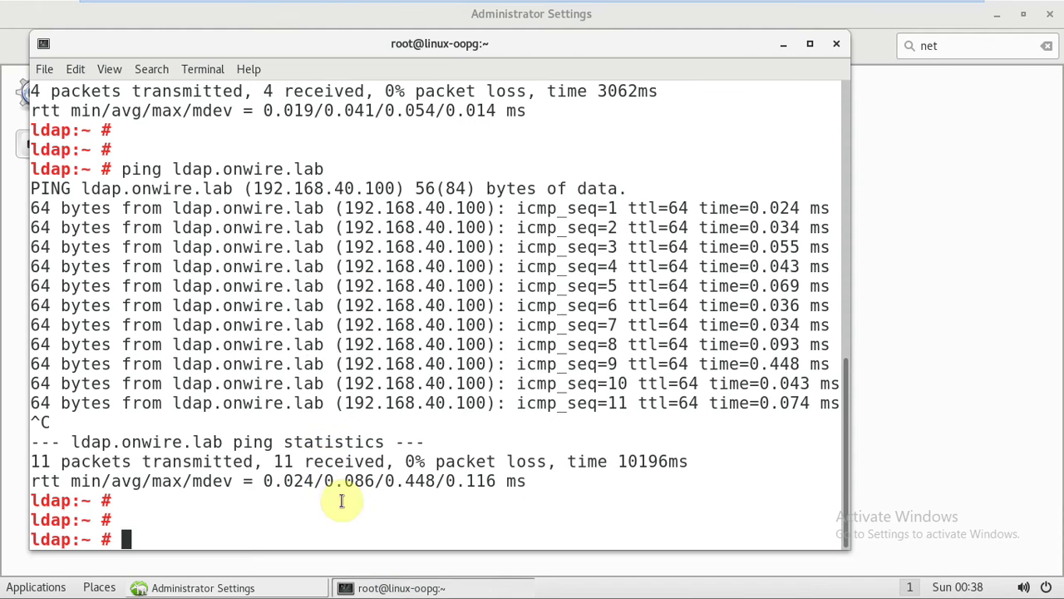
# Step: Clear the screen, reprint /etc/hosts and mark the 192.168.40.100 ldap.onwire.lab ldap line
pyautogui.write('clear')
pyautogui.press('Return')
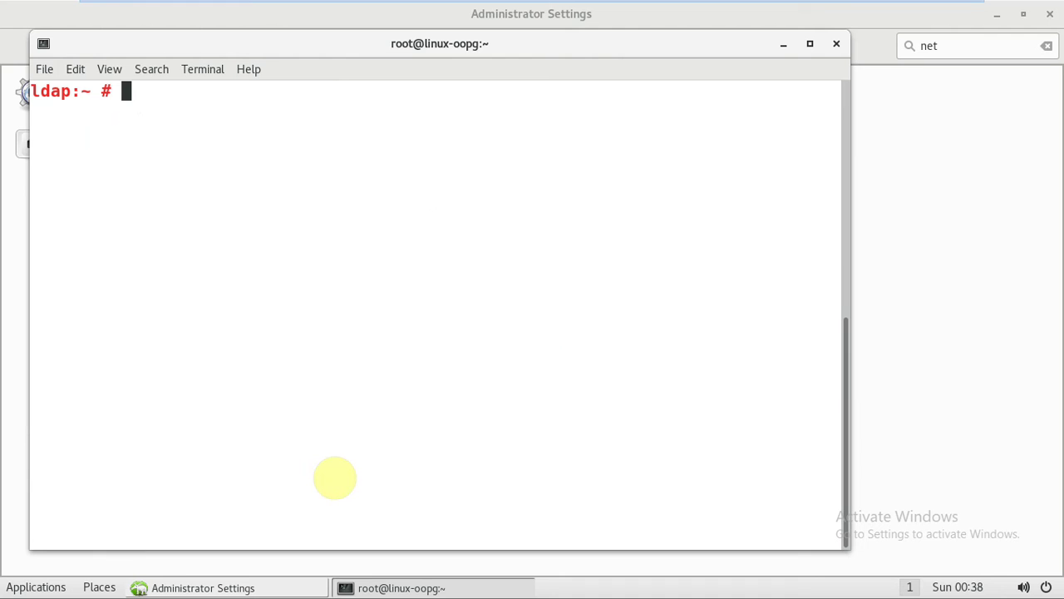
pyautogui.press('Up')
pyautogui.press('Up')
pyautogui.press('Up')
pyautogui.press('Up')
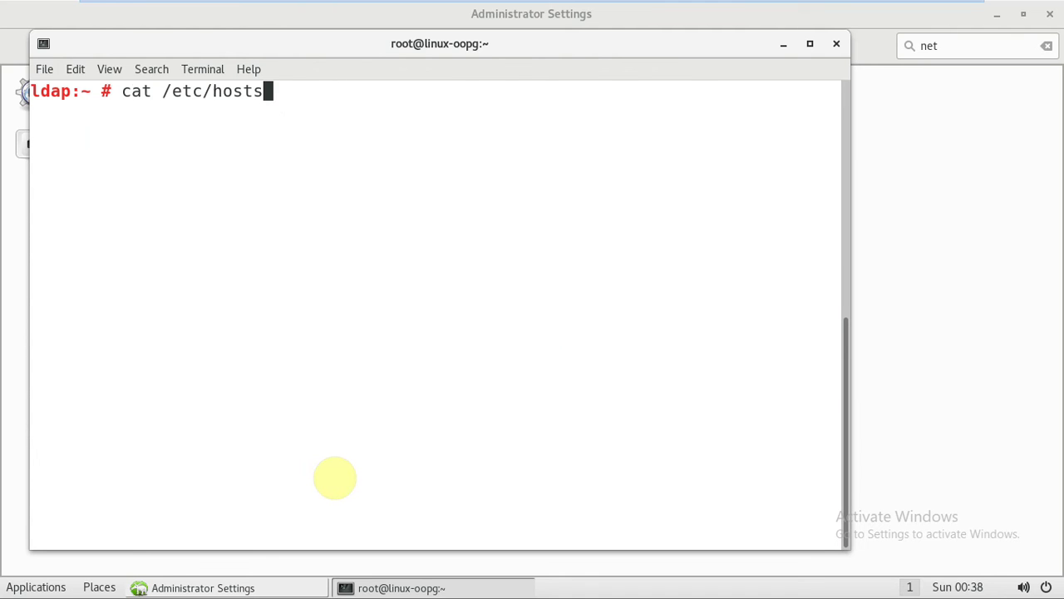
pyautogui.press('Return')
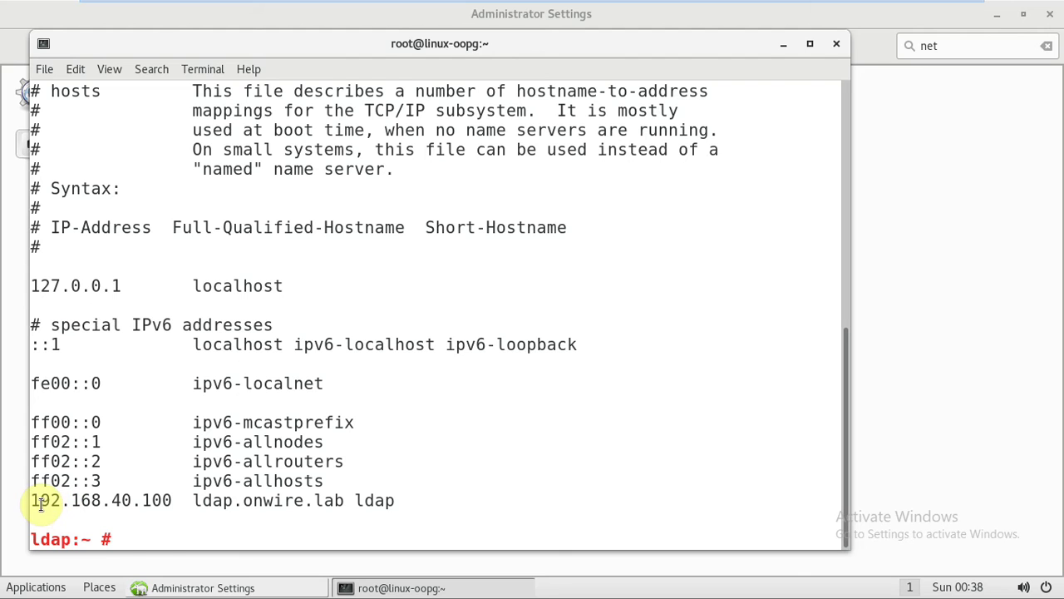
pyautogui.write('clear')
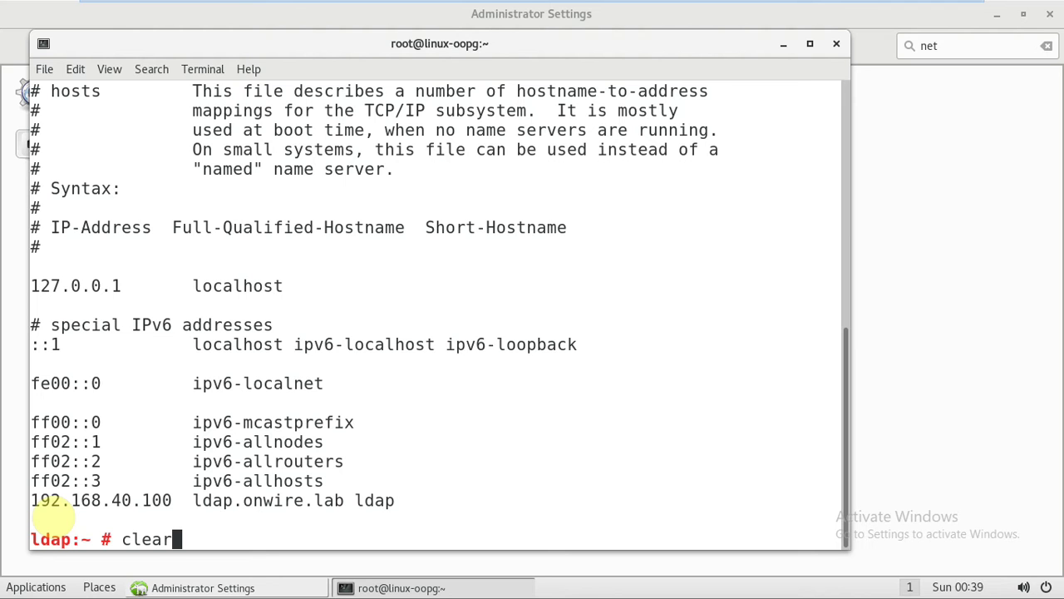
pyautogui.moveTo(33, 499); pyautogui.dragTo(394, 497)
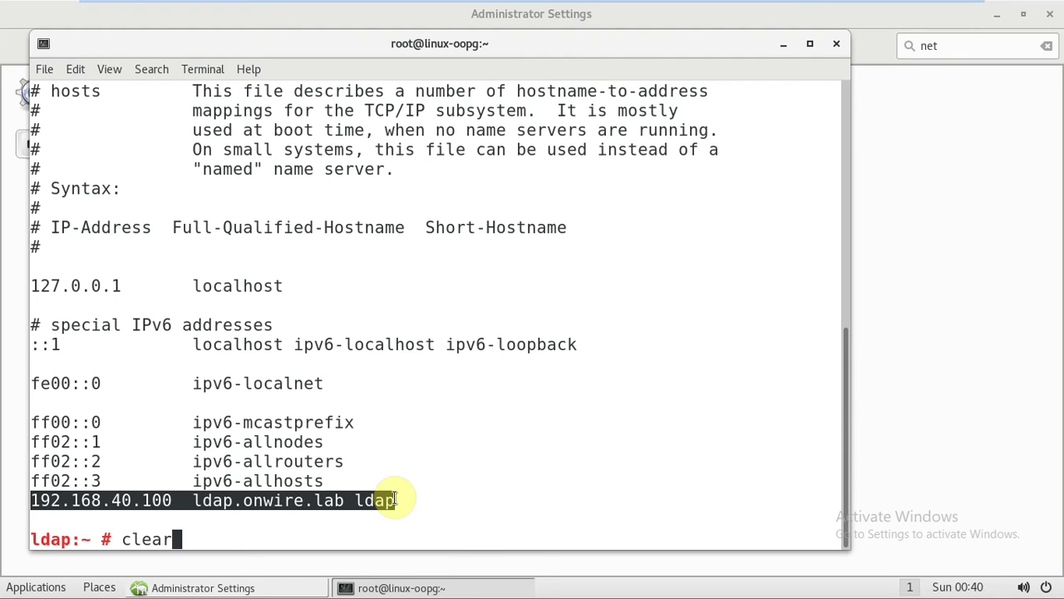
# Step: Retype the clear command and clear the terminal screen
pyautogui.press('BackSpace')
pyautogui.press('BackSpace')
pyautogui.press('BackSpace')
pyautogui.press('BackSpace')
pyautogui.press('BackSpace')
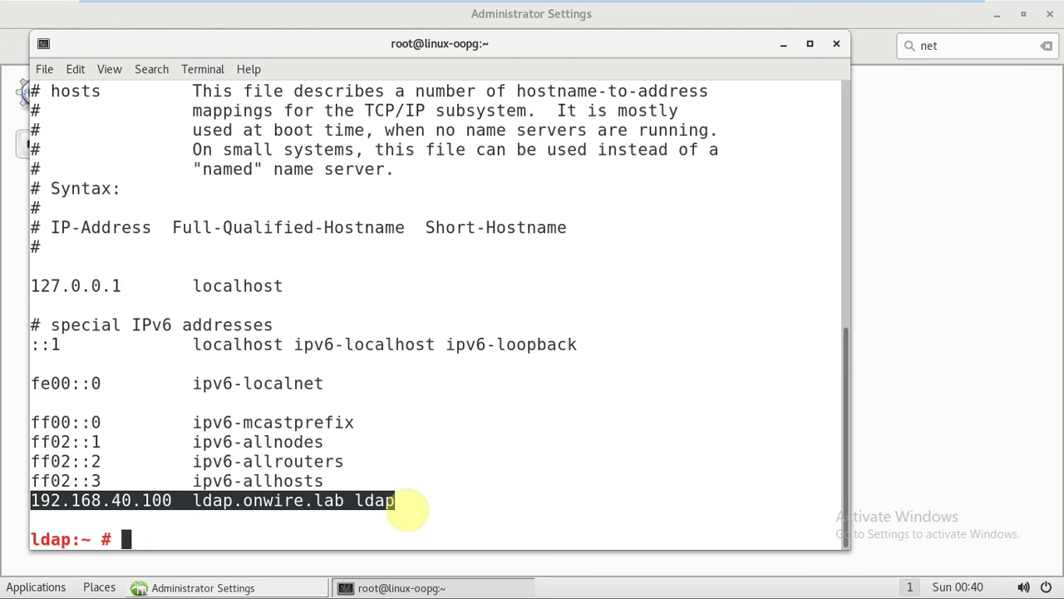
pyautogui.write('clear')
pyautogui.press('Return')
# Step: Ping ldap and 192.168.40.100, stopping each after replies, then clear the terminal
pyautogui.write('ping ')
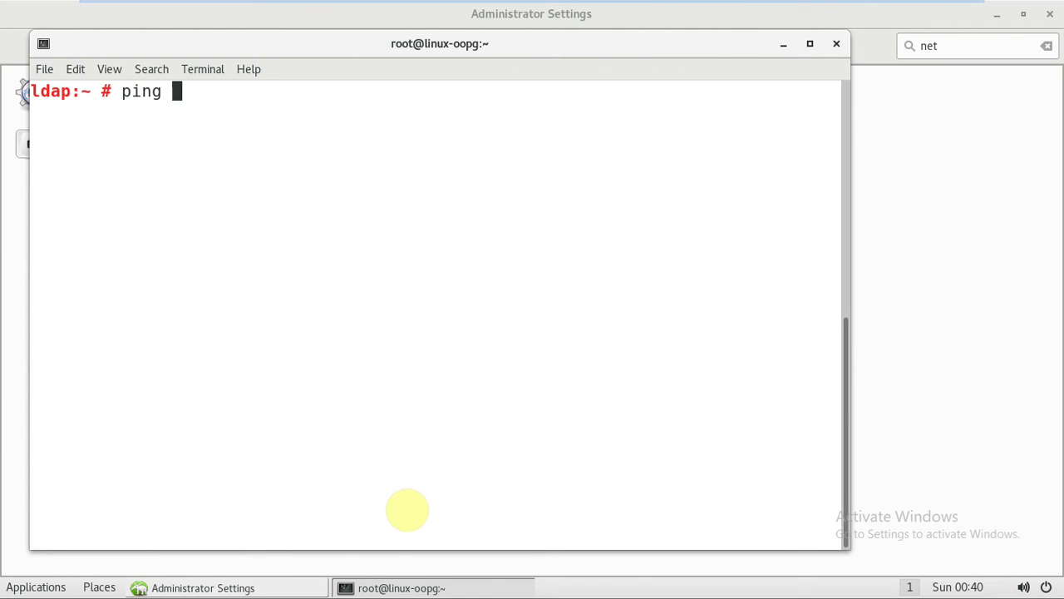
pyautogui.write('ldap')
pyautogui.press('Return')
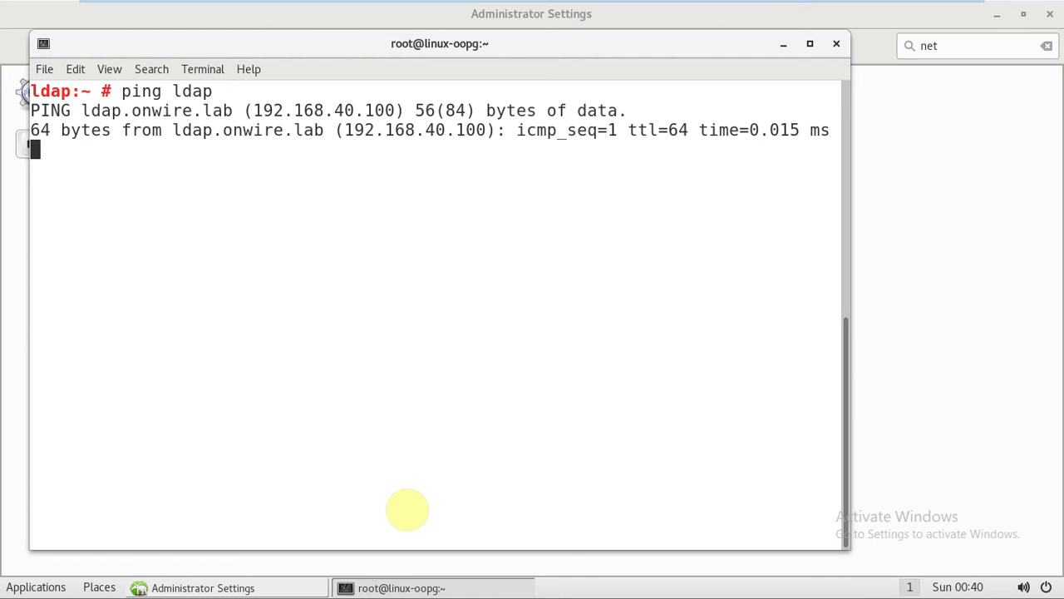
pyautogui.hotkey('ctrl', 'c')
pyautogui.write('p')
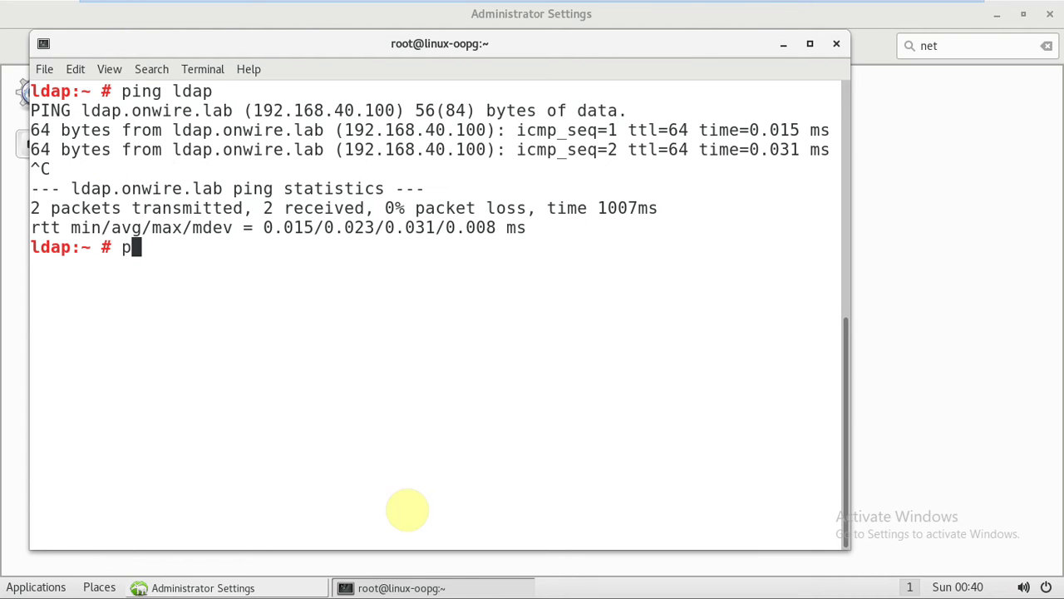
pyautogui.write('ing 1')
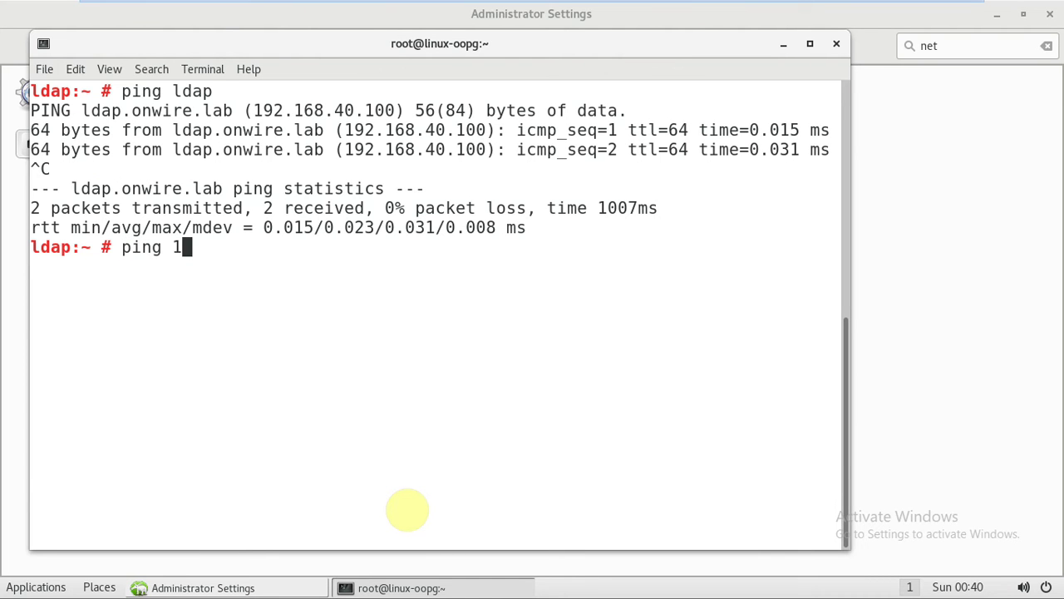
pyautogui.write('92.168.40.100')
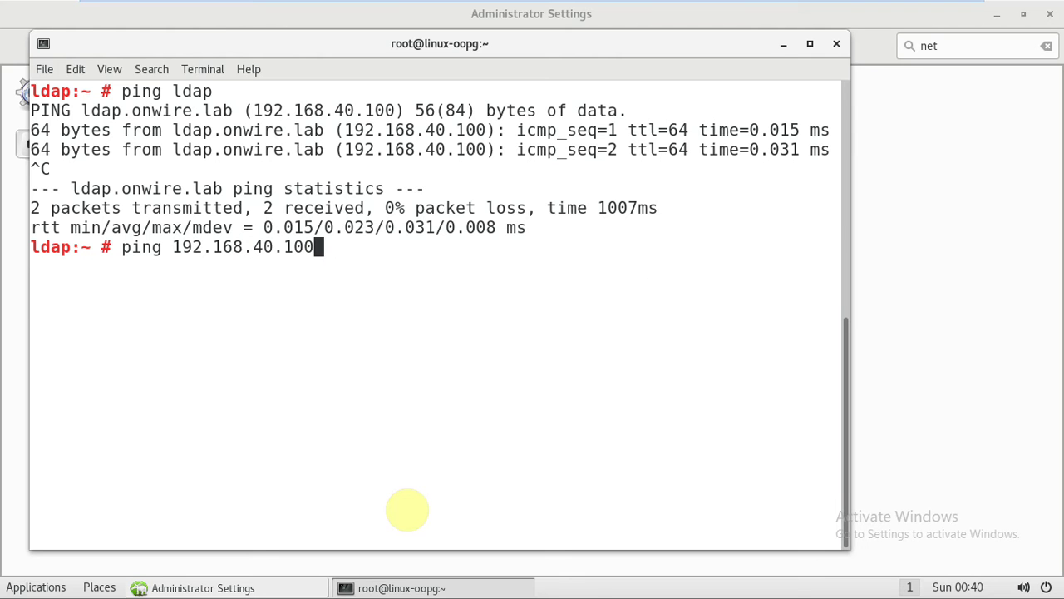
pyautogui.press('Return')
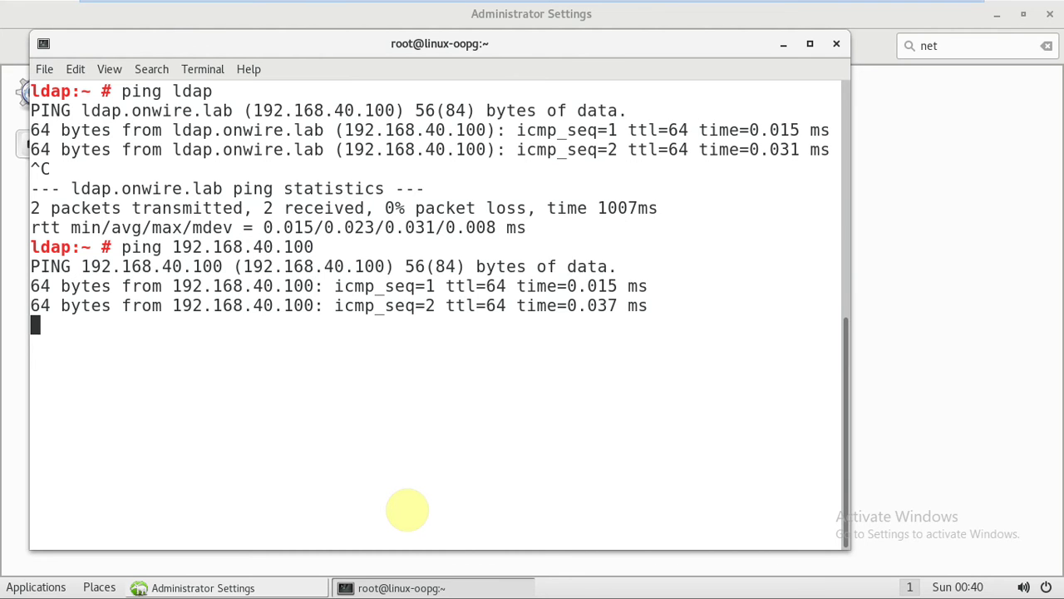
pyautogui.hotkey('ctrl', 'c')
pyautogui.write('clear')
pyautogui.press('Return')
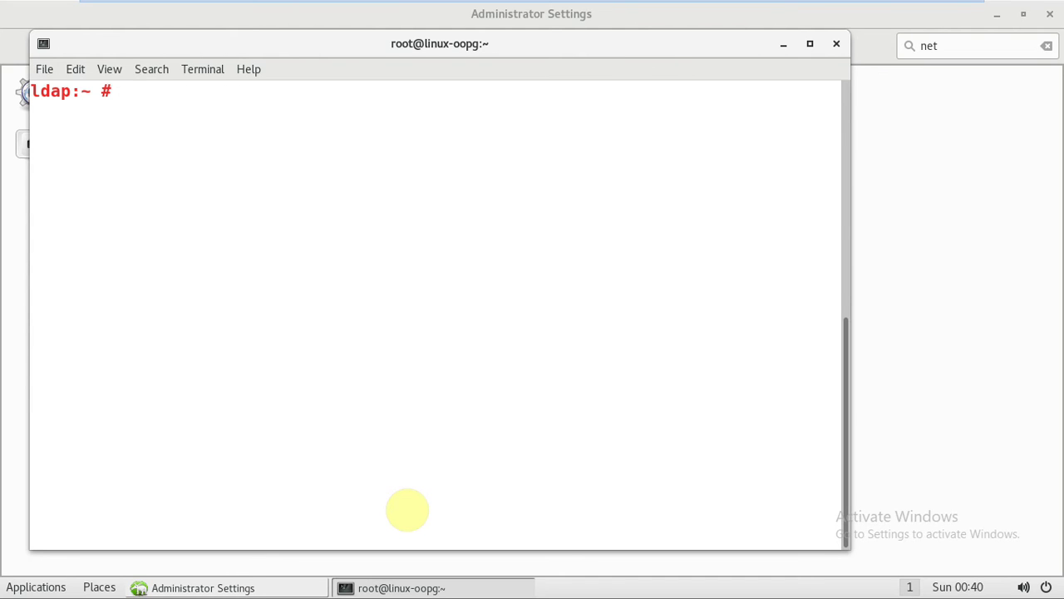
# Step: Print /etc/hosts again and select the 192.168.40.100 ldap.onwire.lab ldap line
pyautogui.press('Return')
pyautogui.press('Return')
pyautogui.press('Return')
pyautogui.write('cat ')
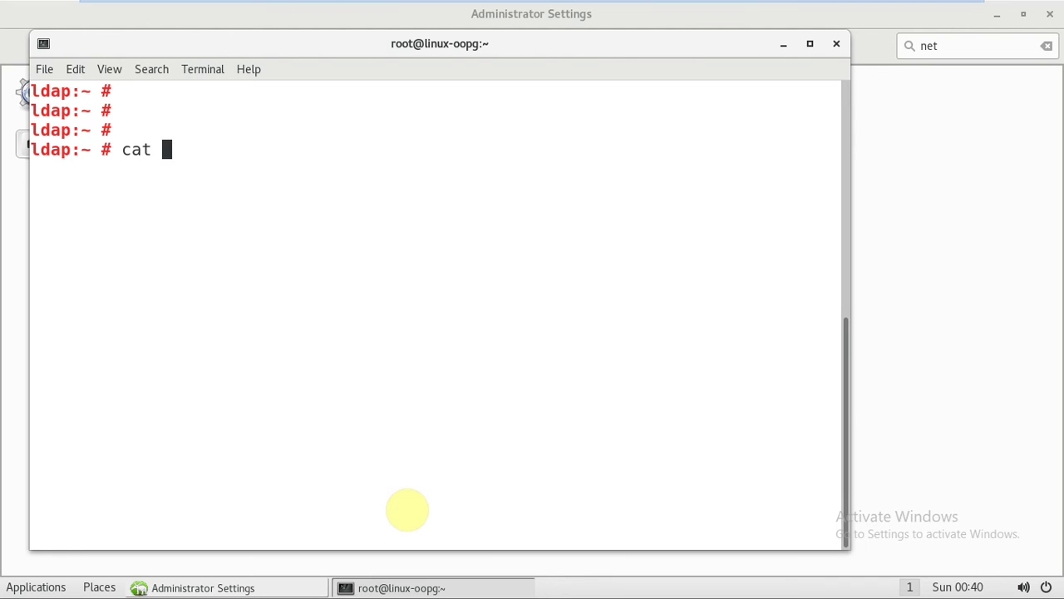
pyautogui.write('/etc/host')
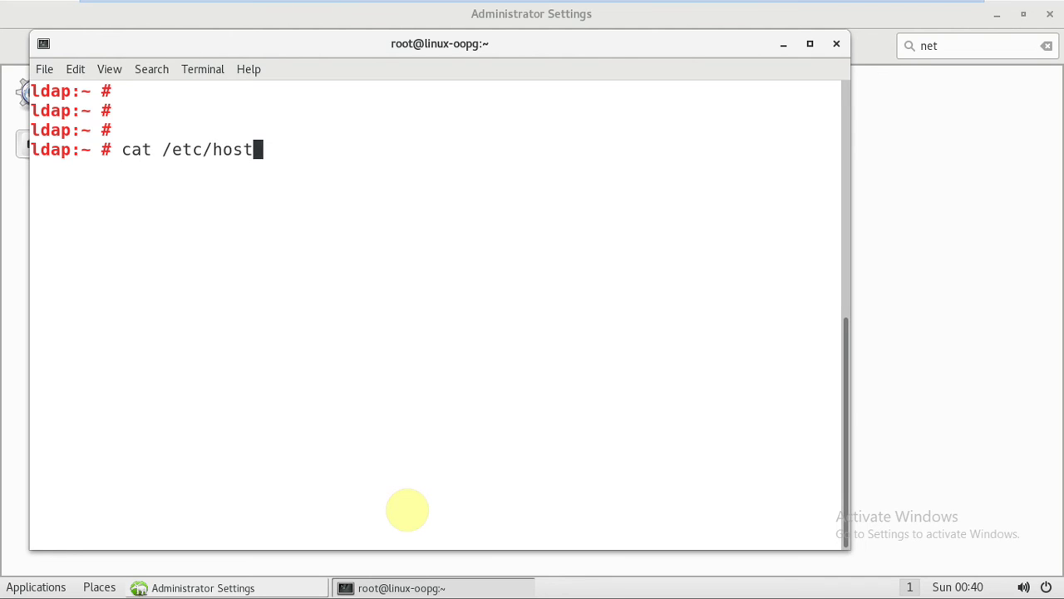
pyautogui.write('s')
pyautogui.press('Return')
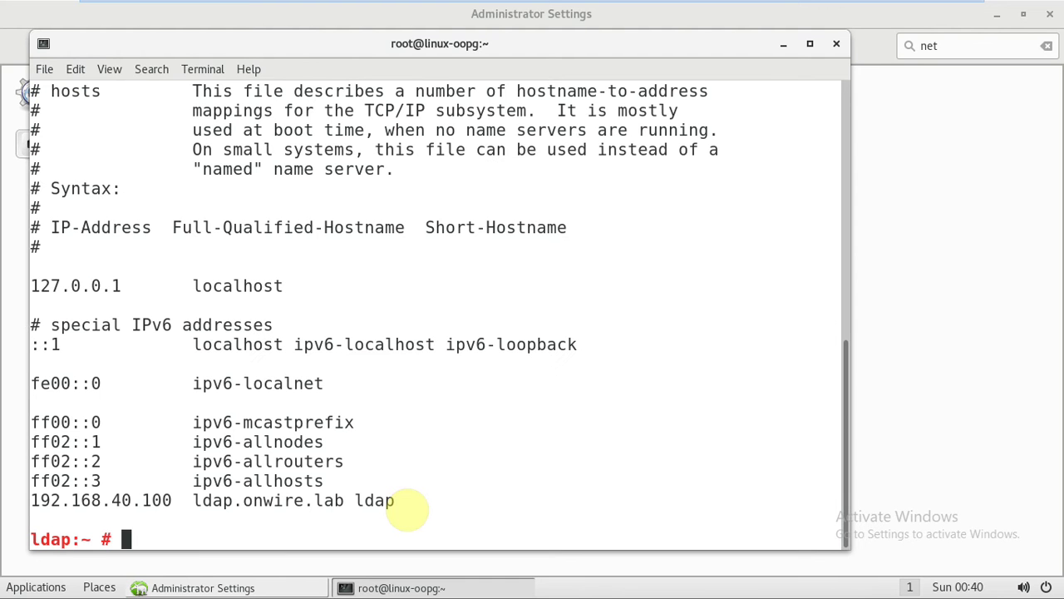
pyautogui.click(31, 499)
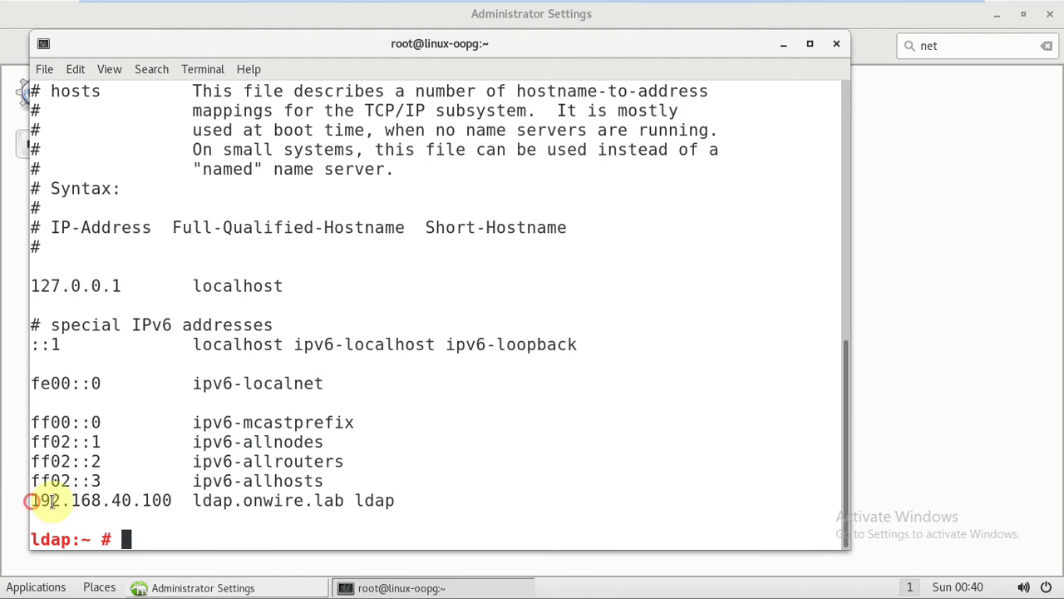
pyautogui.moveTo(50, 500); pyautogui.dragTo(402, 504)
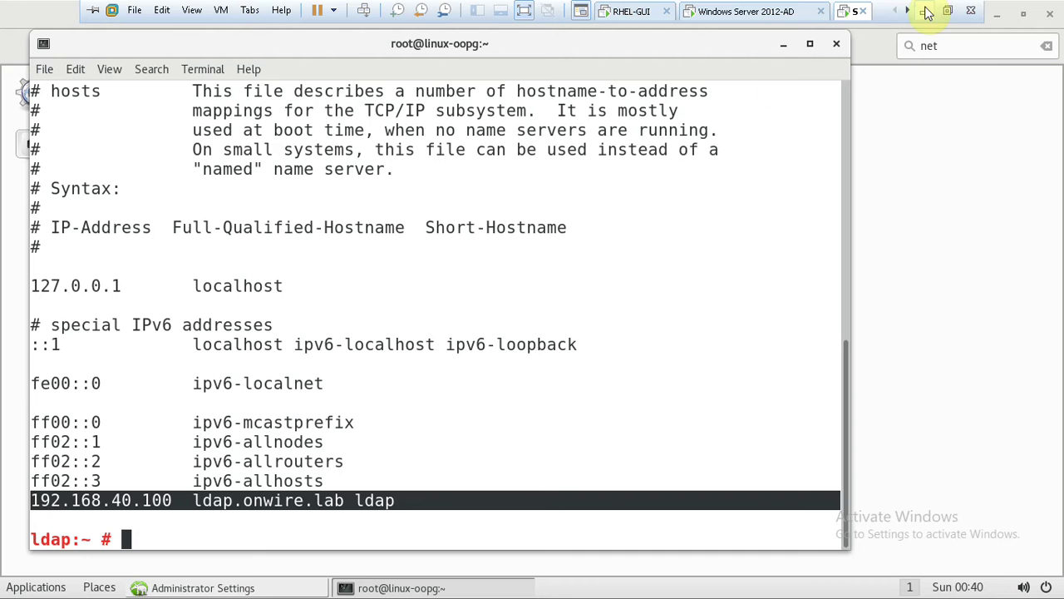
# Step: Minimize the VM and launch Windows Command Prompt via a cmd search
pyautogui.click(924, 10)
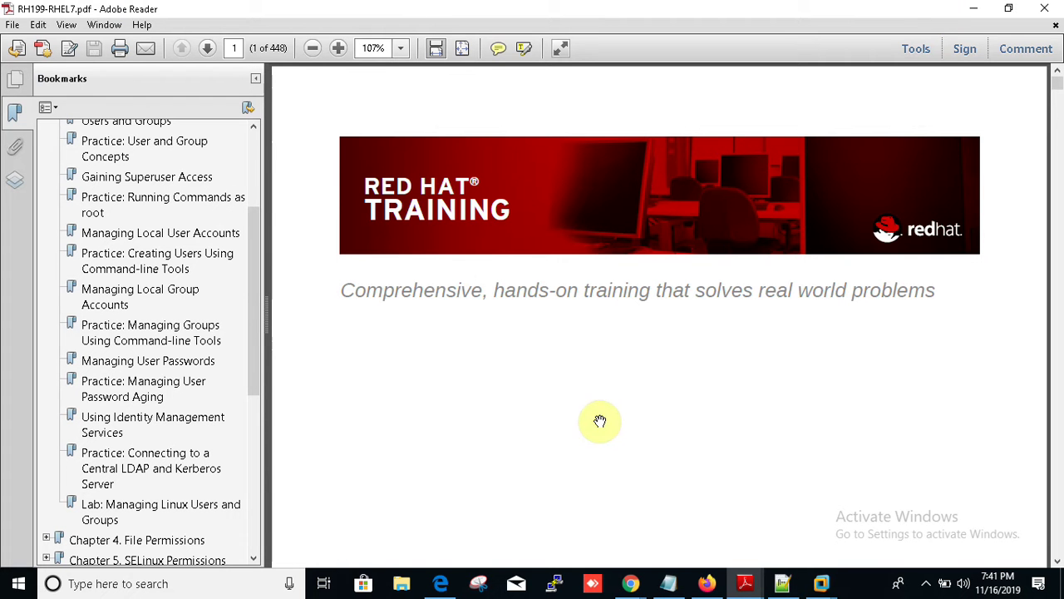
pyautogui.click(237, 590)
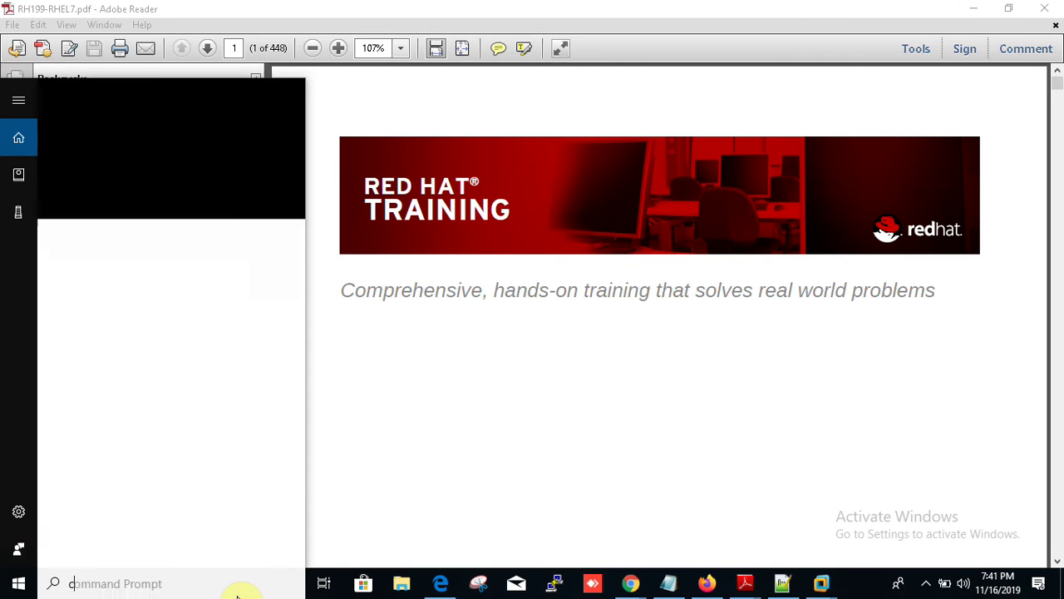
pyautogui.click(237, 590)
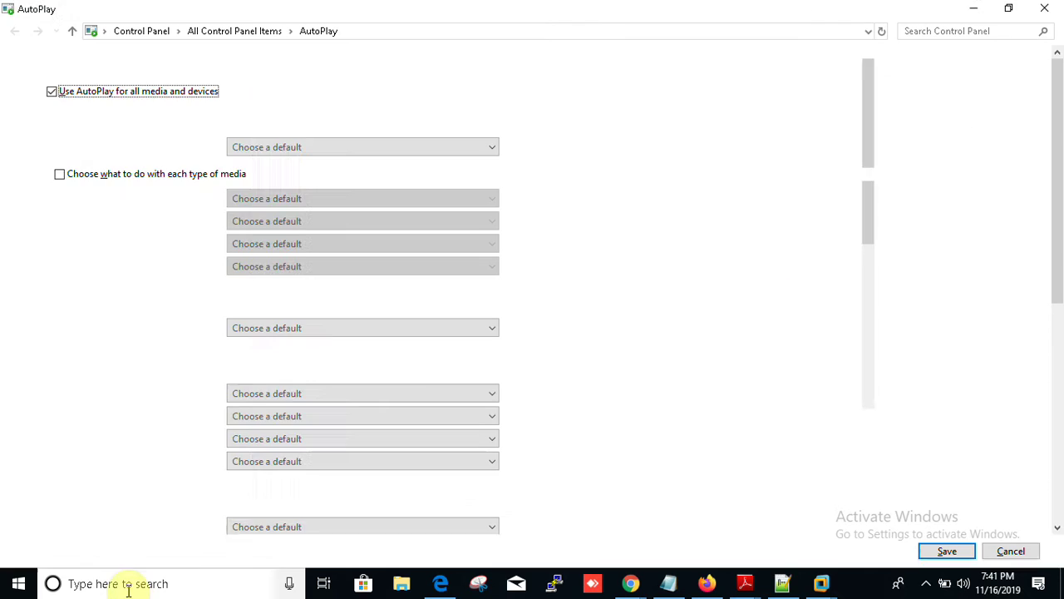
pyautogui.click(129, 586)
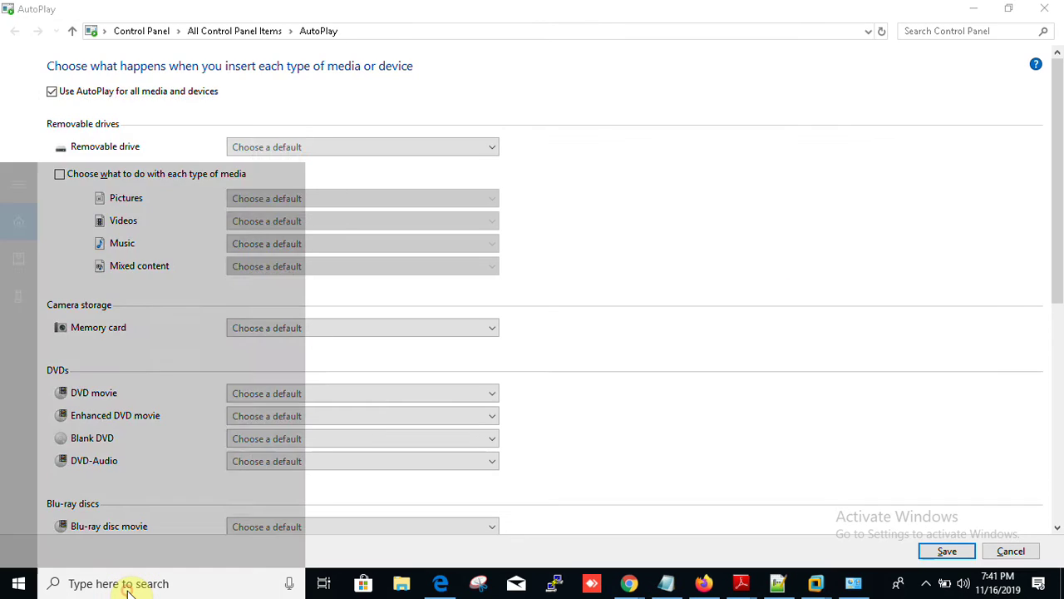
pyautogui.write('cmd')
pyautogui.press('Return')
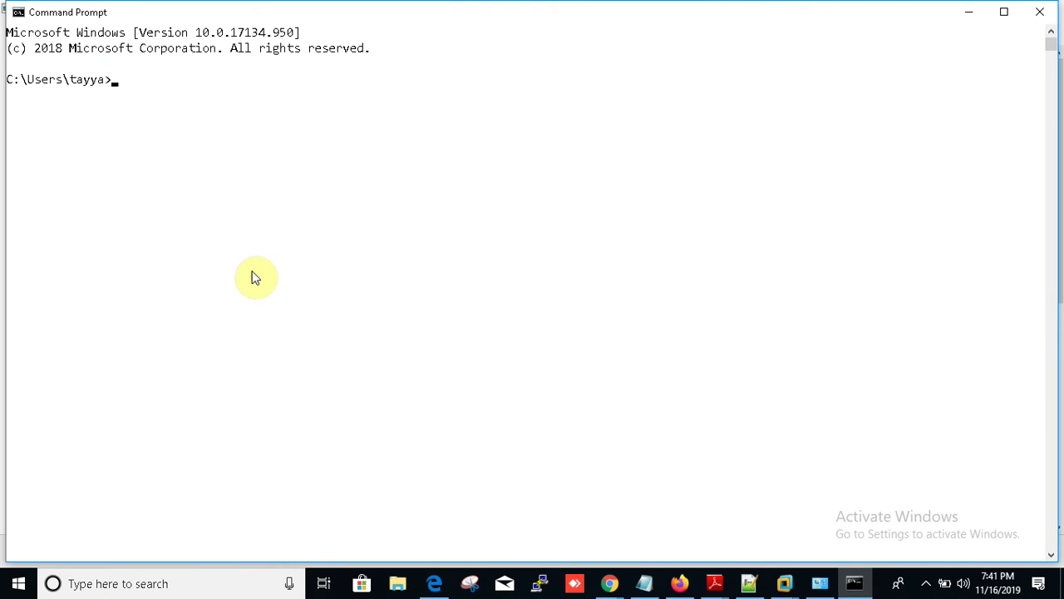
pyautogui.click(222, 178)
pyautogui.press('Return')
pyautogui.press('Return')
pyautogui.press('Return')
pyautogui.press('Return')
pyautogui.press('Return')
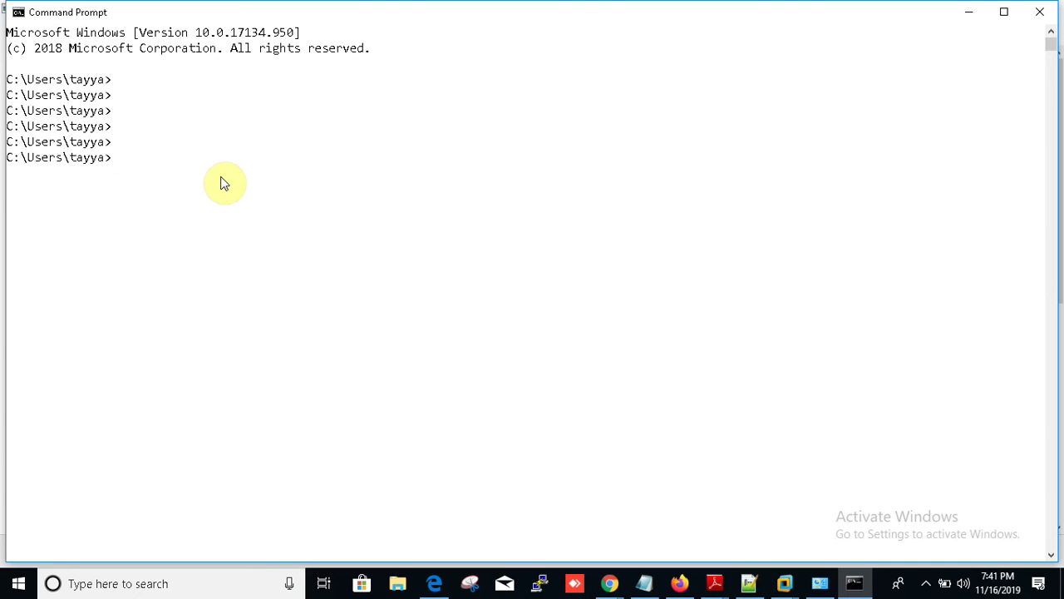
# Step: Ping facebook.com from Windows, then close the Command Prompt window
pyautogui.write('ping facebook.com')
pyautogui.press('Return')
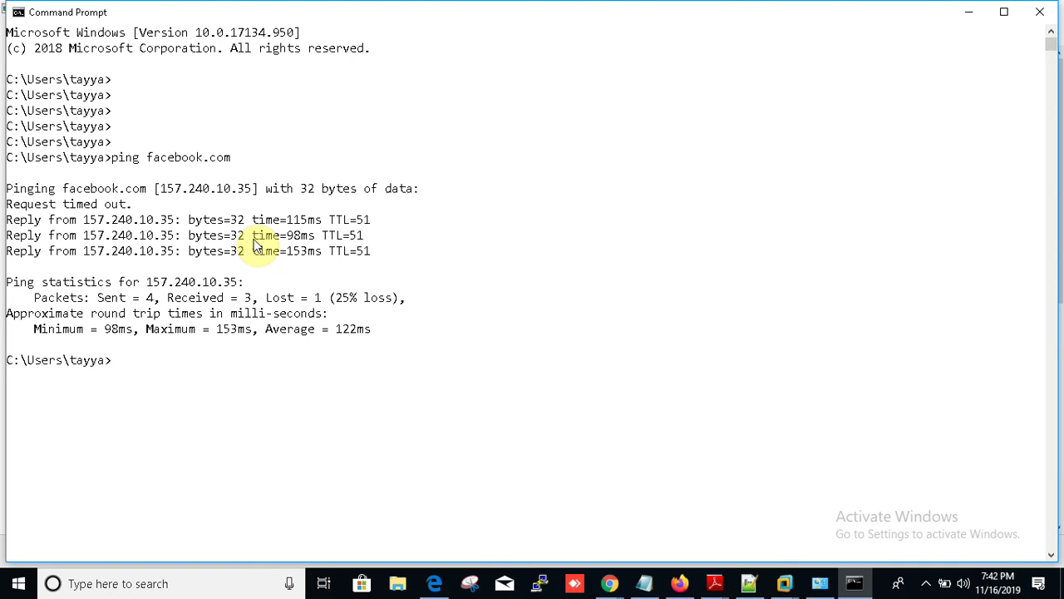
pyautogui.write('clear')
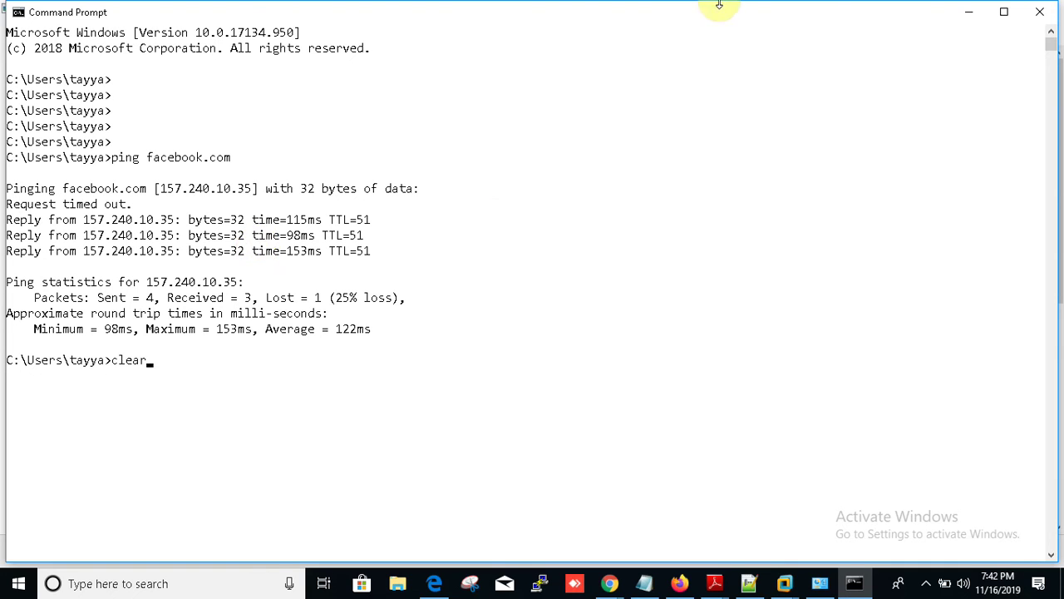
pyautogui.click(1040, 11)
# Step: Close AutoPlay, switch to the SLES-12 VM, clear its terminal and minimize it
pyautogui.click(1041, 9)
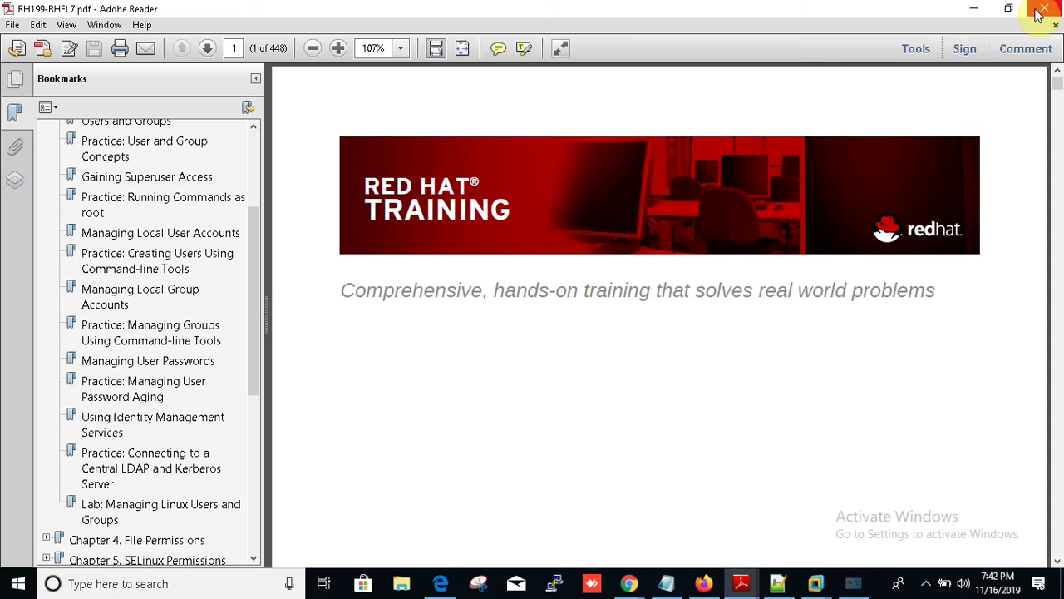
pyautogui.click(821, 583)
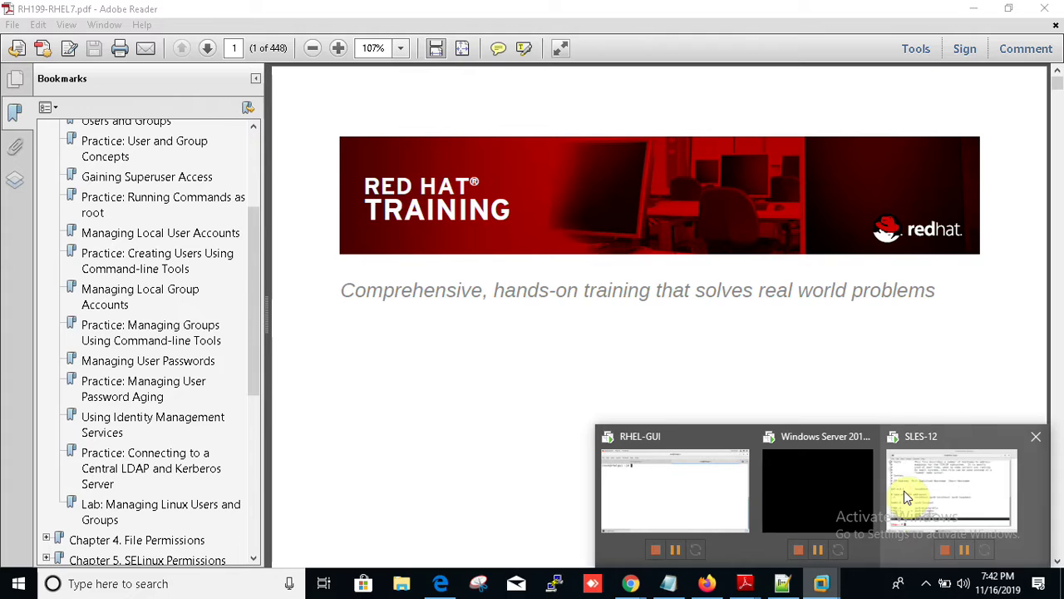
pyautogui.click(907, 497)
pyautogui.click(601, 373)
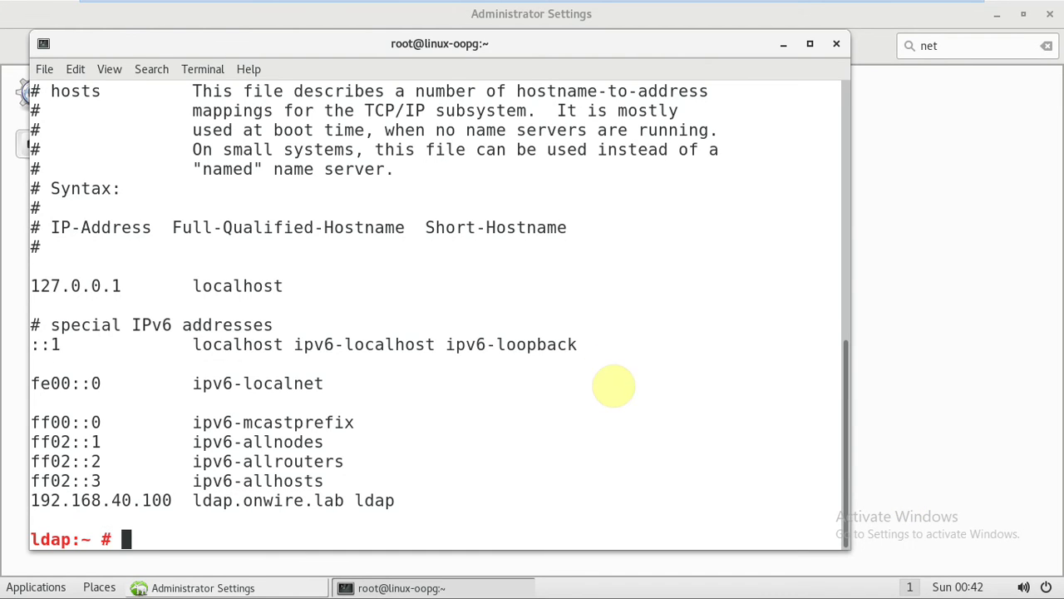
pyautogui.write('clear')
pyautogui.press('Return')
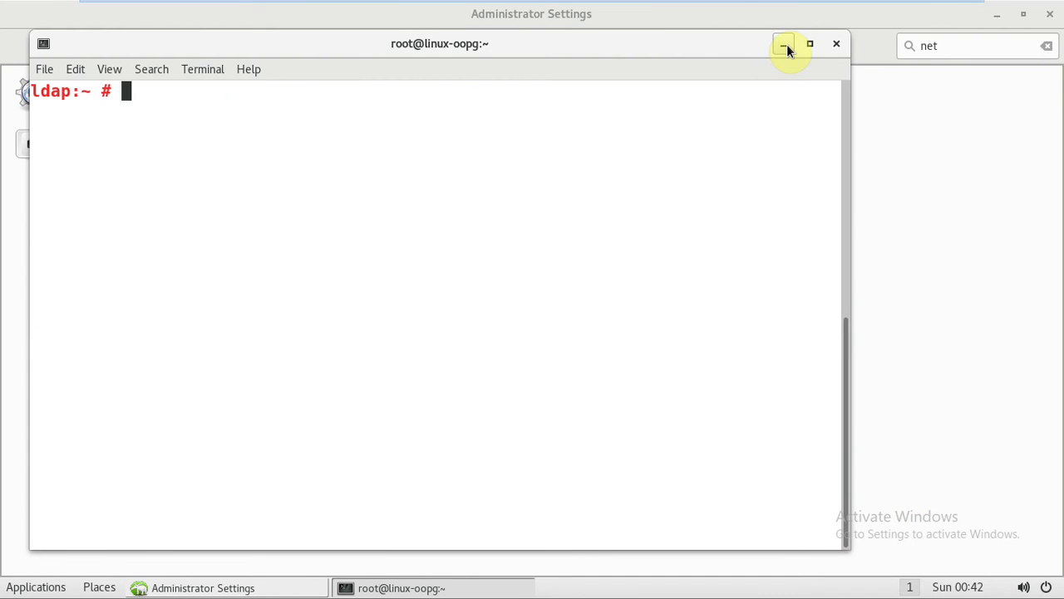
pyautogui.click(786, 46)
# Step: Restore Administrator Settings and filter its modules with the search 'firewa'
pyautogui.click(255, 588)
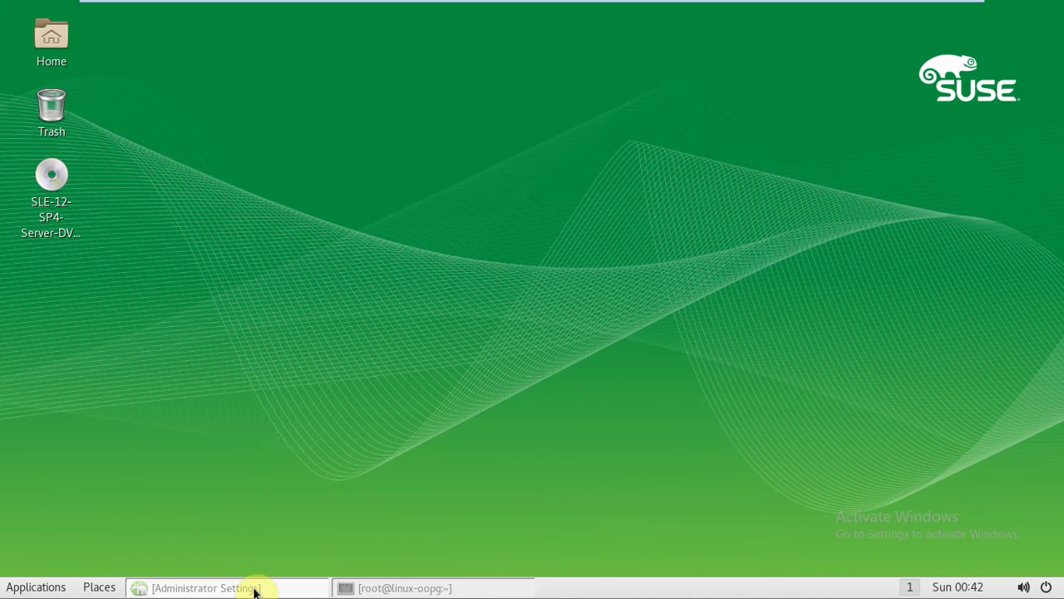
pyautogui.click(254, 589)
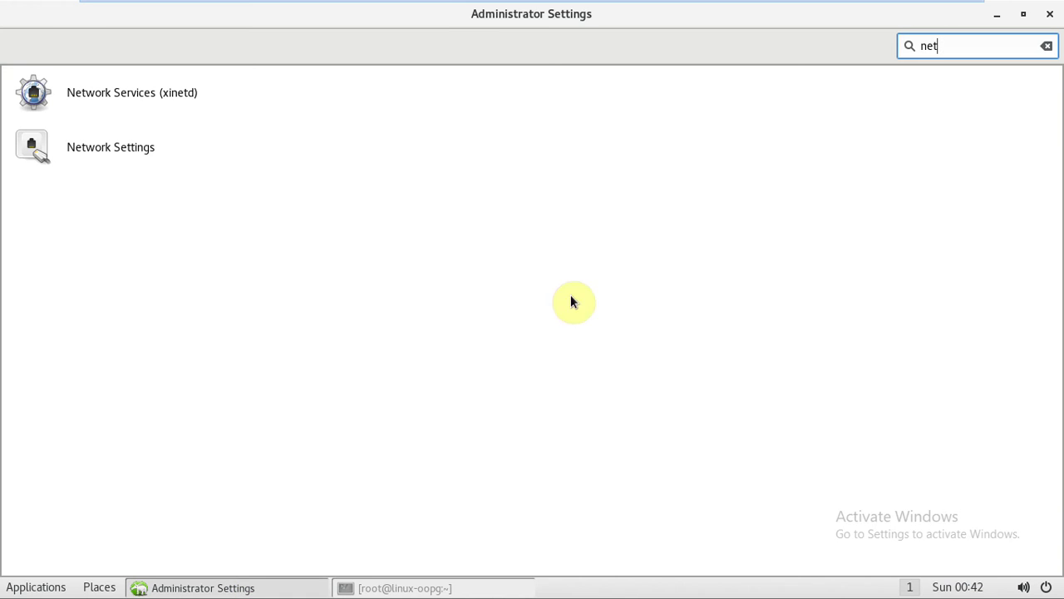
pyautogui.press('BackSpace')
pyautogui.press('BackSpace')
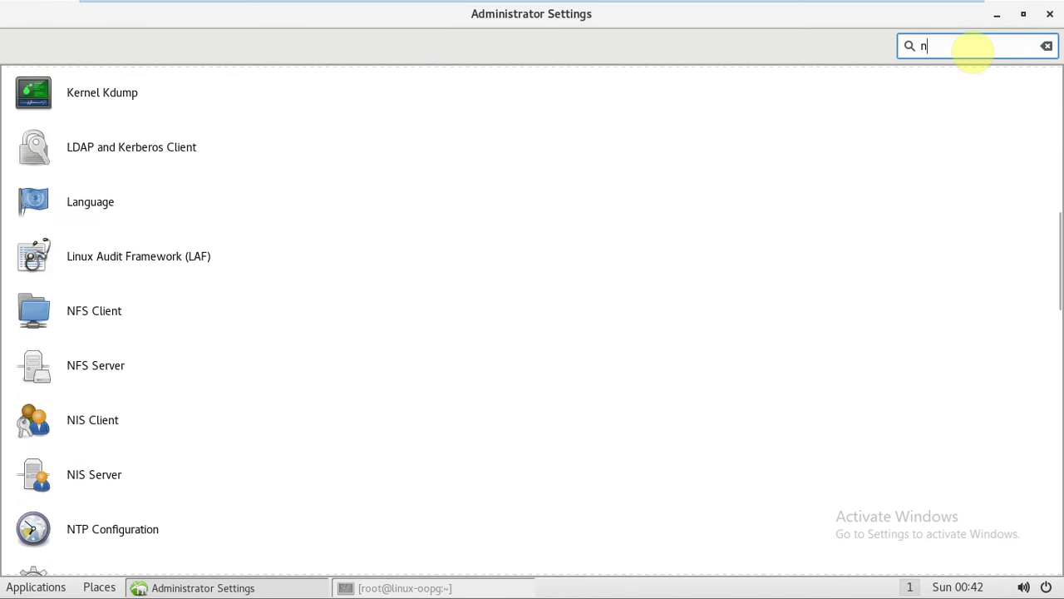
pyautogui.press('BackSpace')
pyautogui.write('fo')
pyautogui.press('BackSpace')
pyautogui.press('BackSpace')
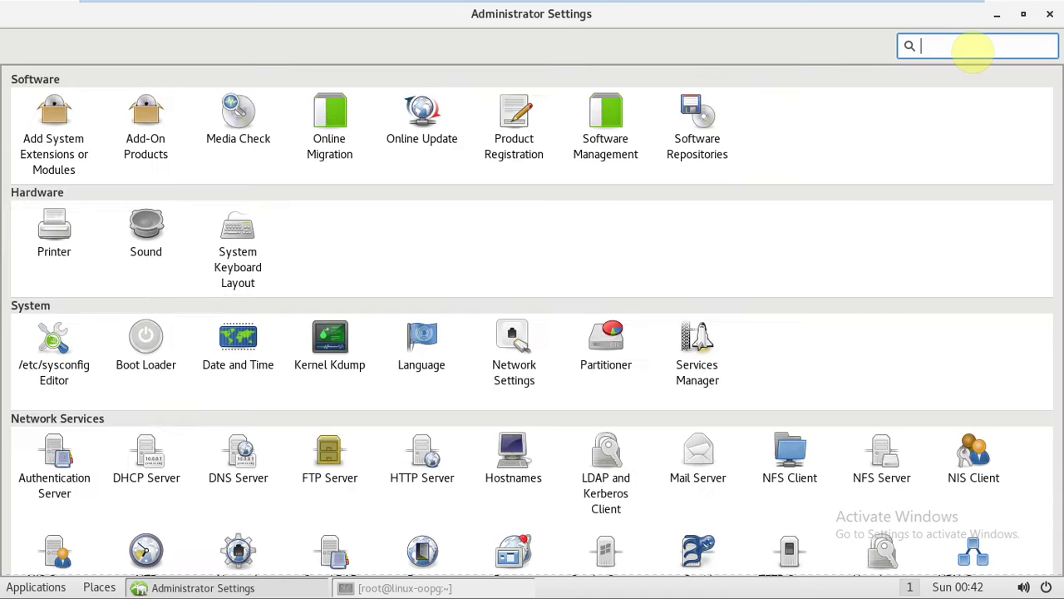
pyautogui.write('firewa')
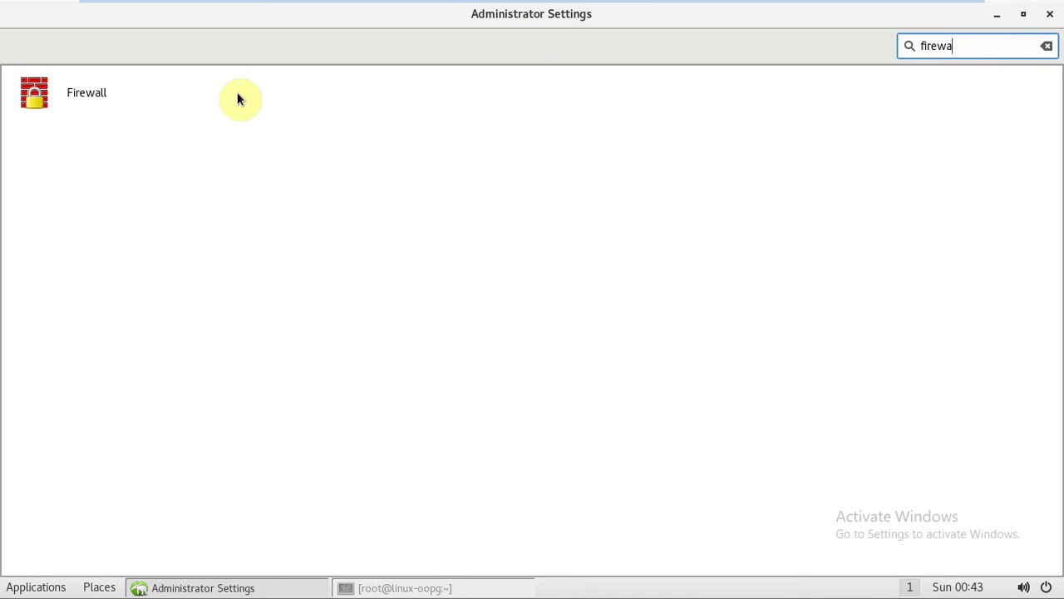
pyautogui.click(106, 92)
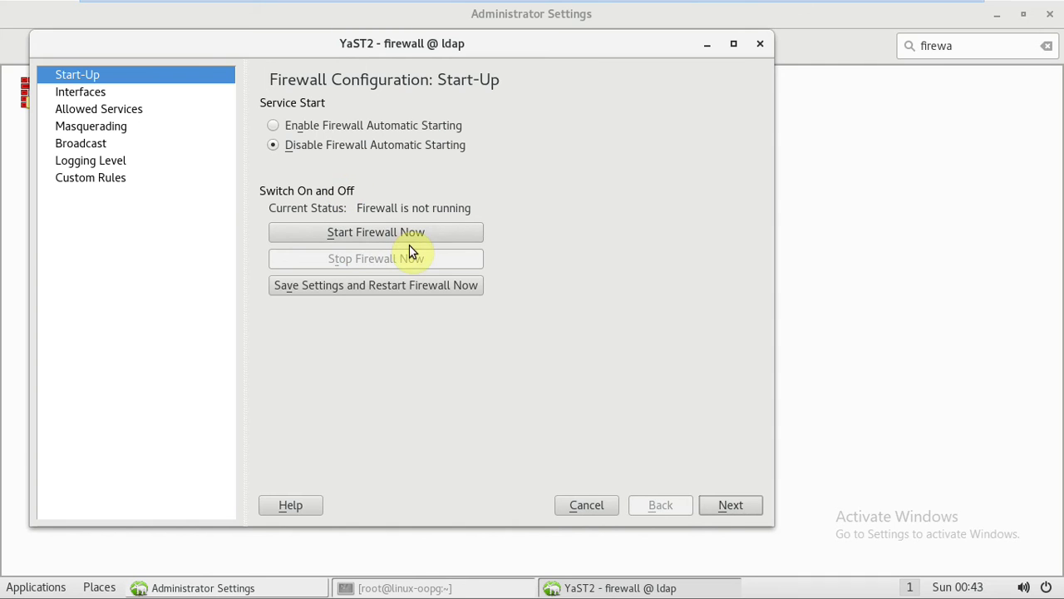
pyautogui.click(750, 508)
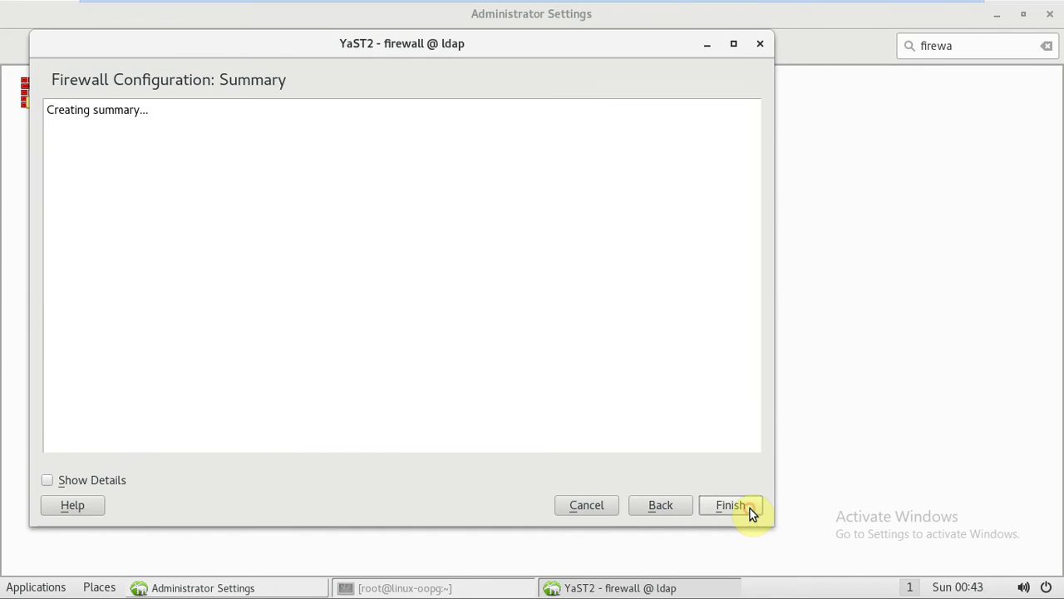
pyautogui.click(749, 508)
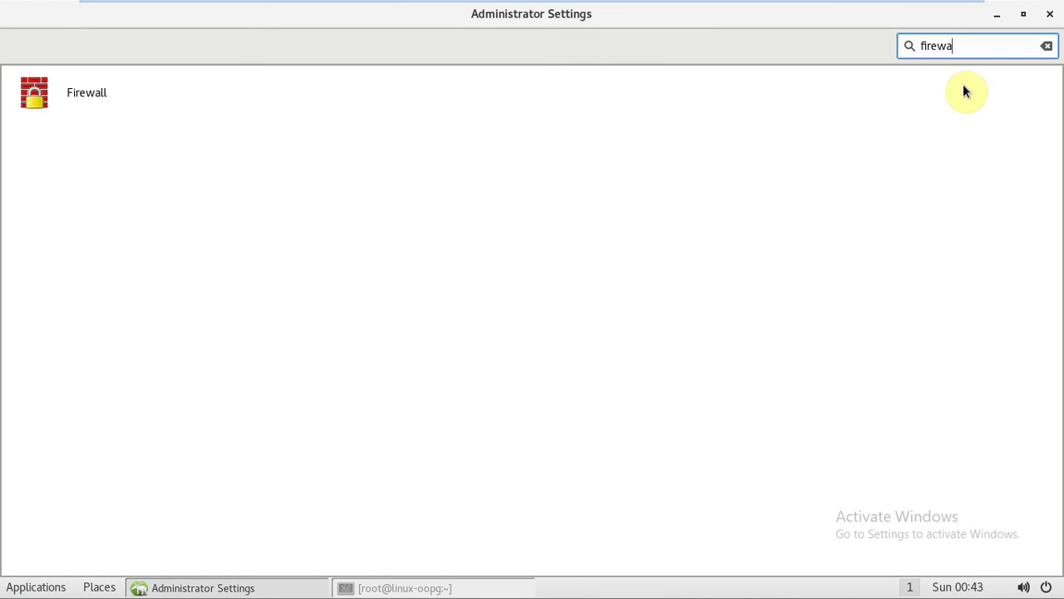
# Step: Search the modules for 'sel', then 'app' (showing only Snapper), then clear the search
pyautogui.press('BackSpace')
pyautogui.press('BackSpace')
pyautogui.press('BackSpace')
pyautogui.press('BackSpace')
pyautogui.press('BackSpace')
pyautogui.press('BackSpace')
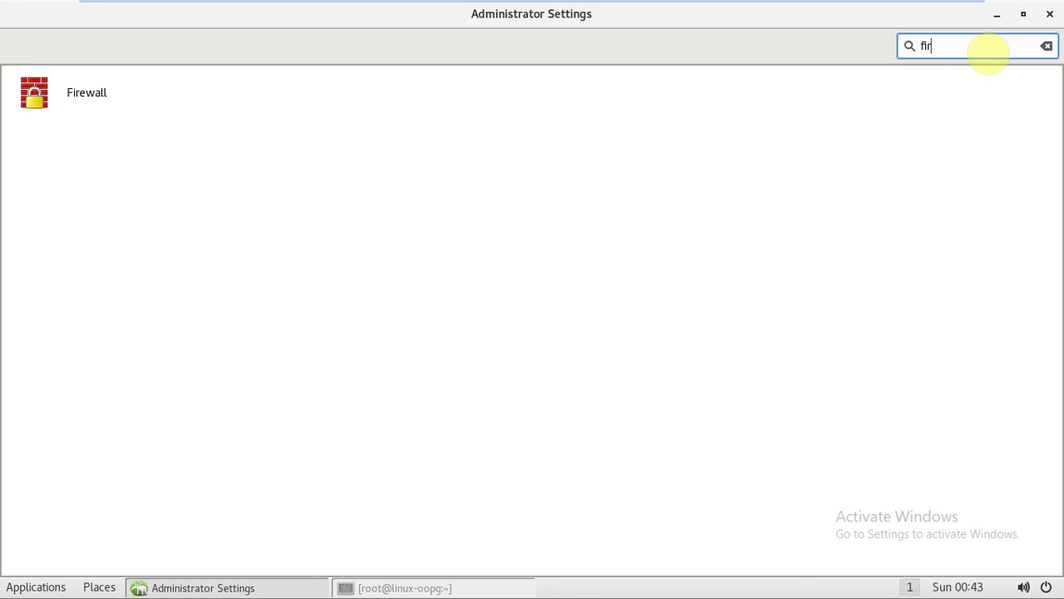
pyautogui.write('sel')
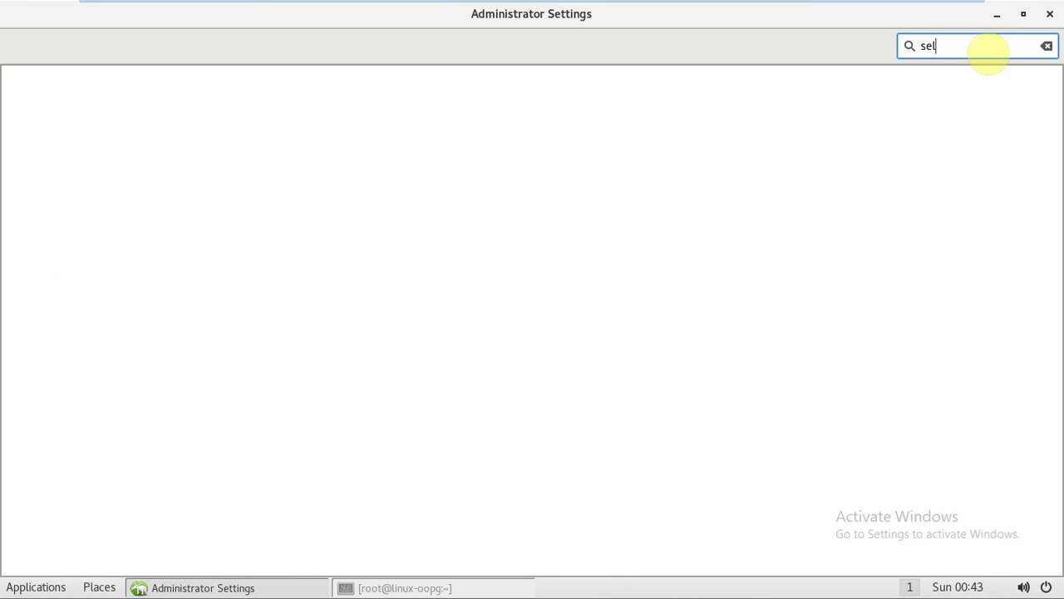
pyautogui.press('BackSpace')
pyautogui.press('BackSpace')
pyautogui.press('BackSpace')
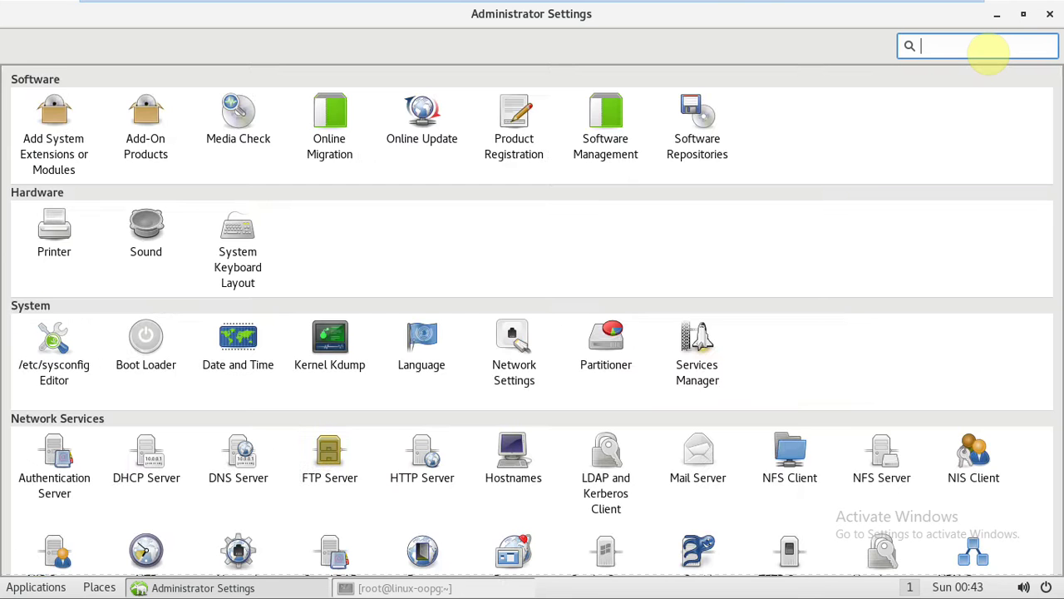
pyautogui.write('app')
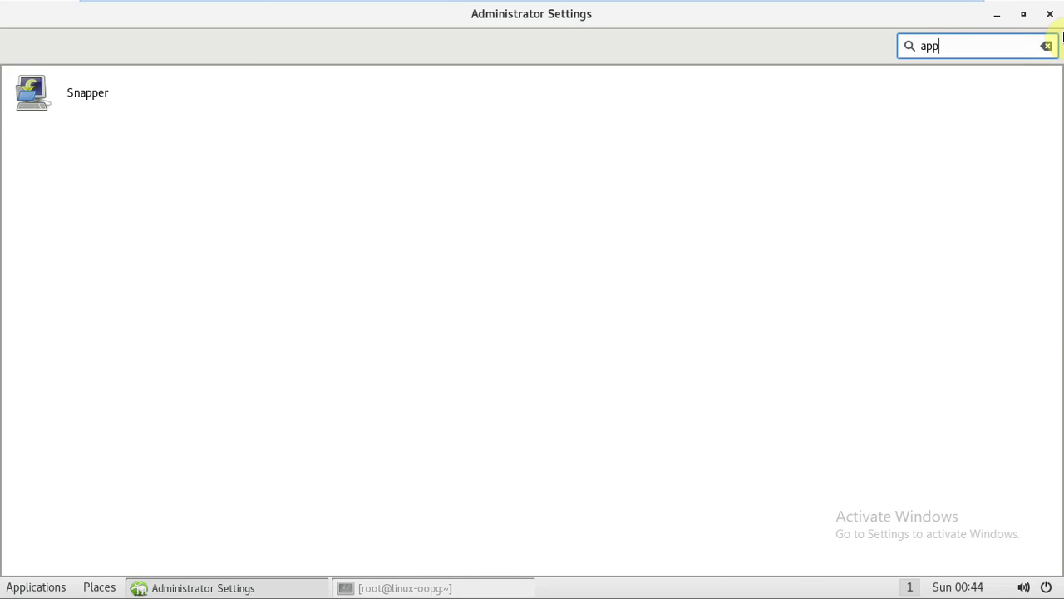
pyautogui.press('BackSpace')
pyautogui.press('BackSpace')
pyautogui.press('BackSpace')
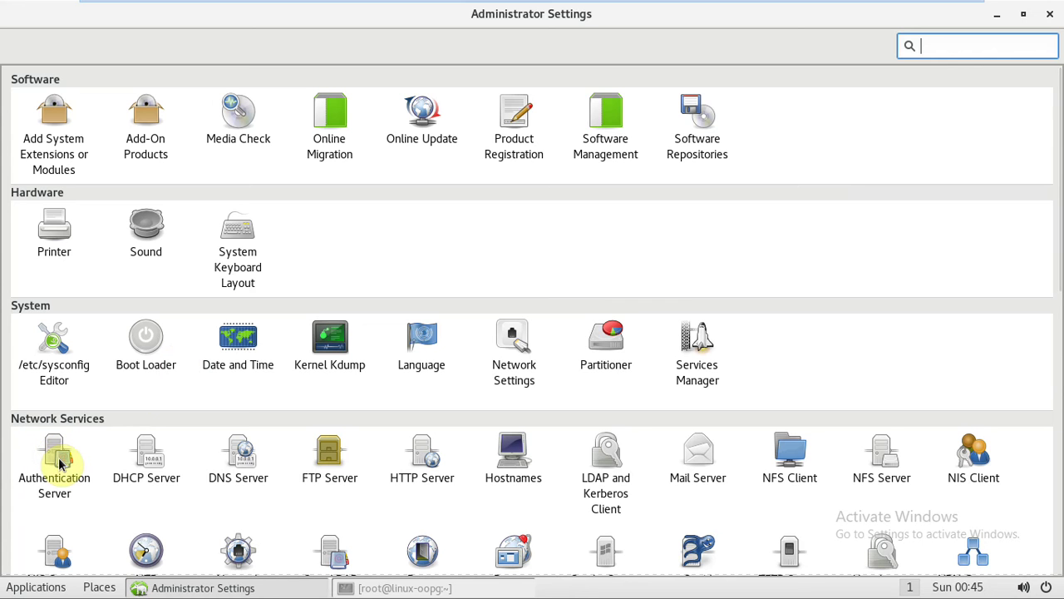
# Step: Scroll the module list down to the Network Services section, Authentication Server through iSNS Server
pyautogui.moveTo(1059, 266); pyautogui.dragTo(1057, 361)
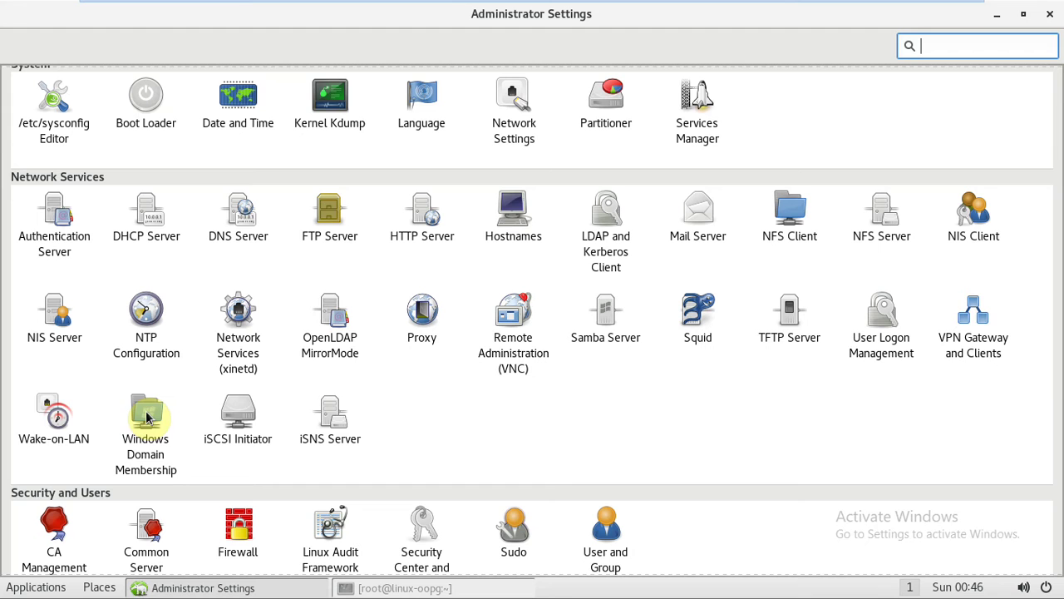
# Step: Open Authentication Server and install the openldap2, krb5-server and krb5-client packages
pyautogui.click(48, 241)
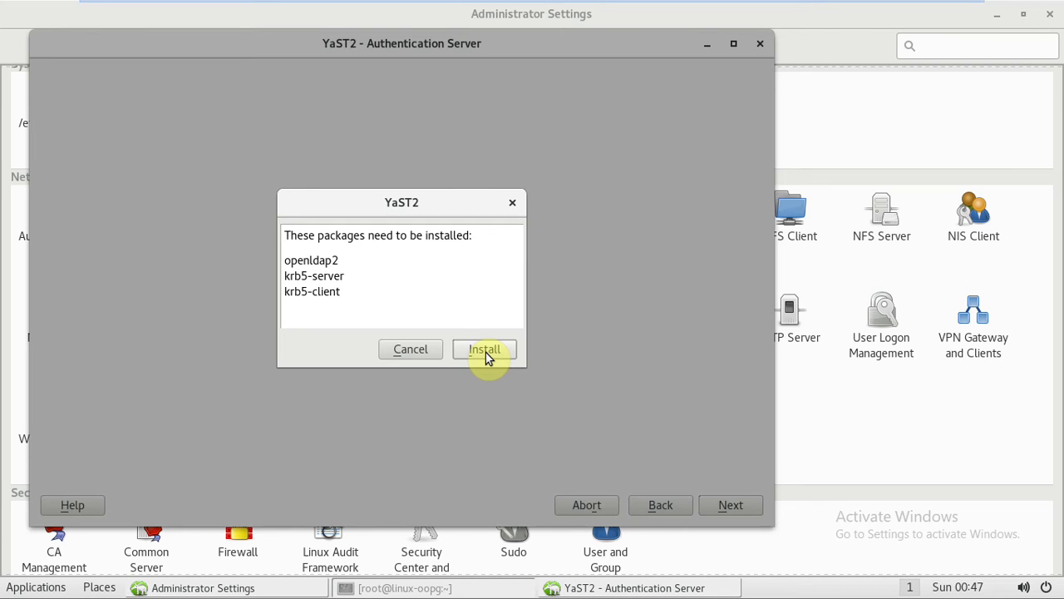
pyautogui.click(485, 350)
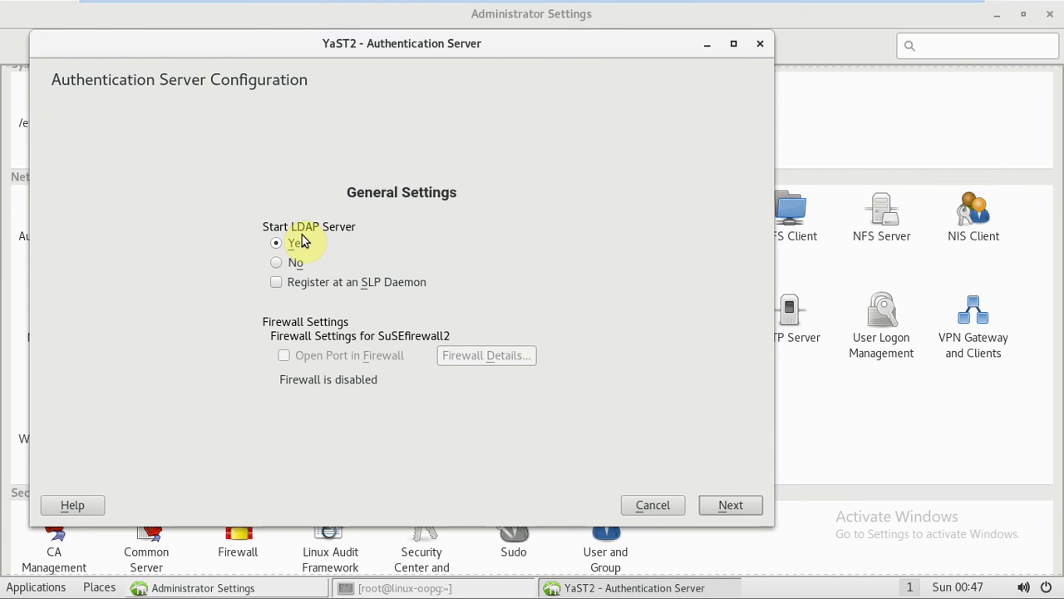
pyautogui.click(293, 263)
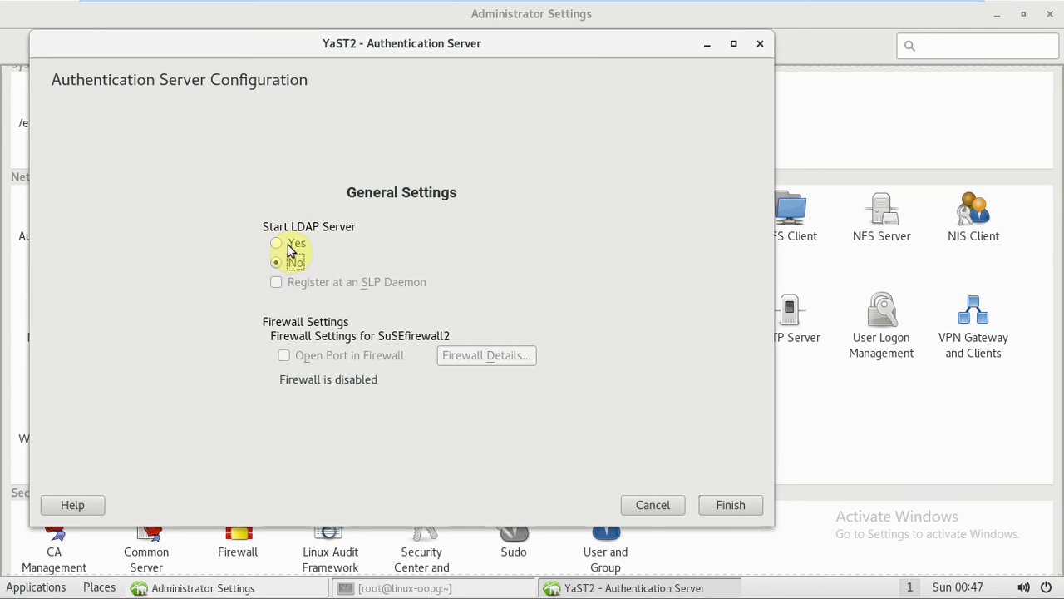
pyautogui.click(291, 245)
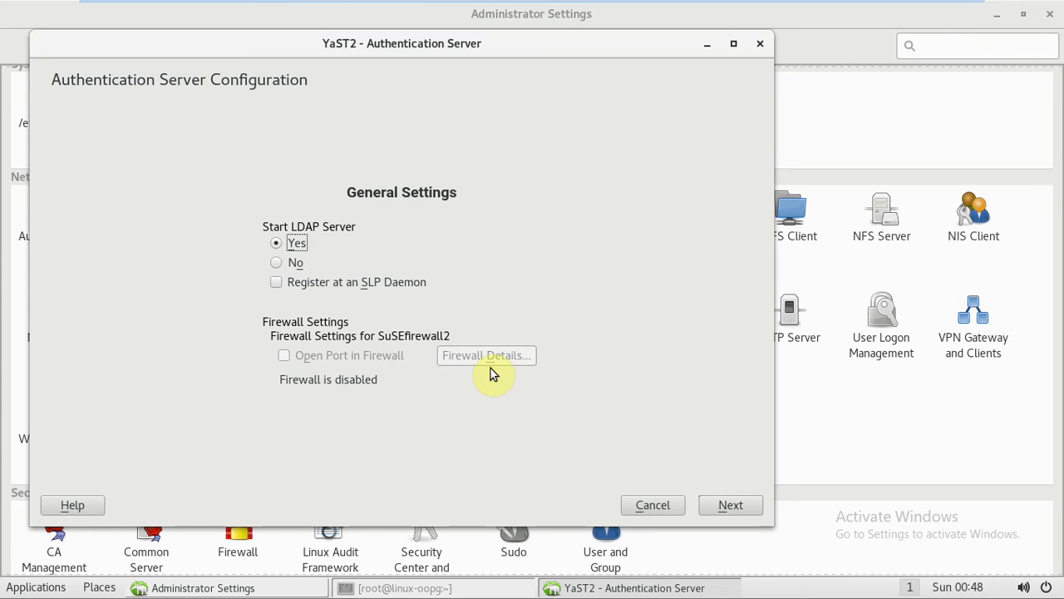
pyautogui.click(332, 359)
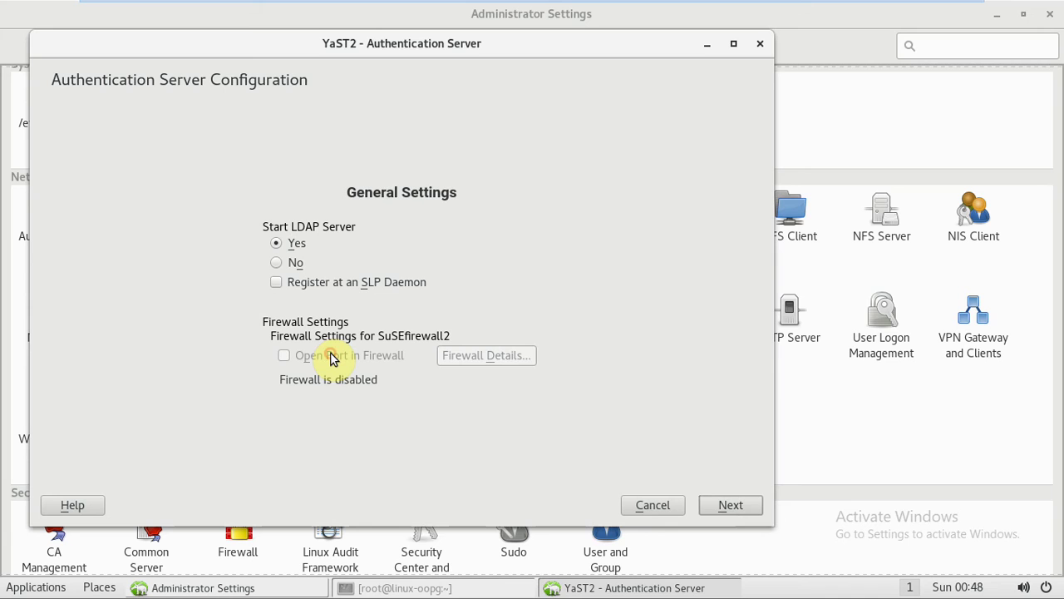
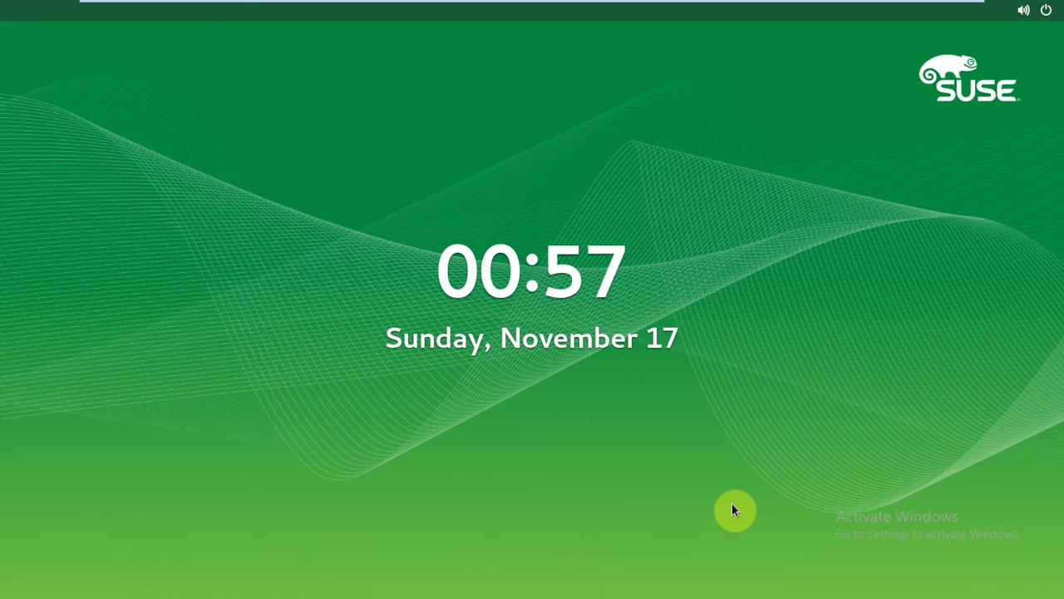
# Step: Unlock the screen and accept General Settings with Start LDAP Server set to Yes
pyautogui.click(787, 151)
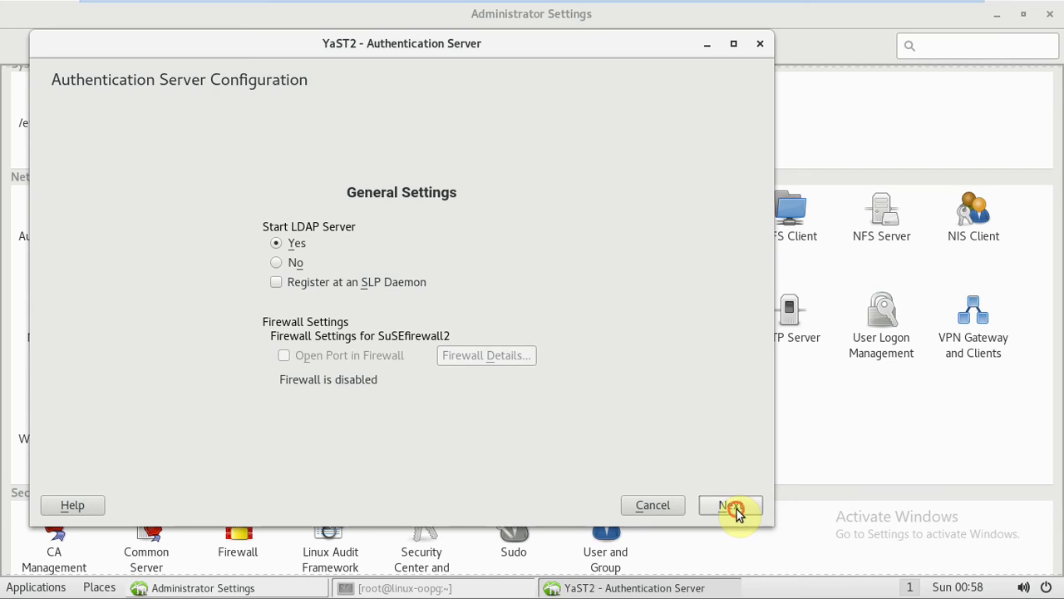
pyautogui.click(731, 506)
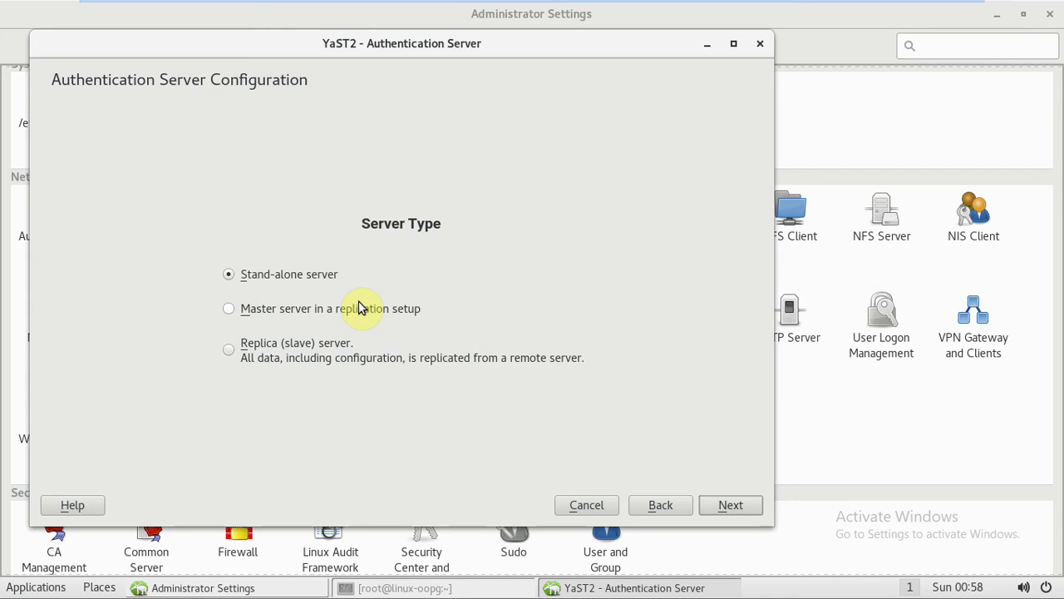
pyautogui.click(298, 311)
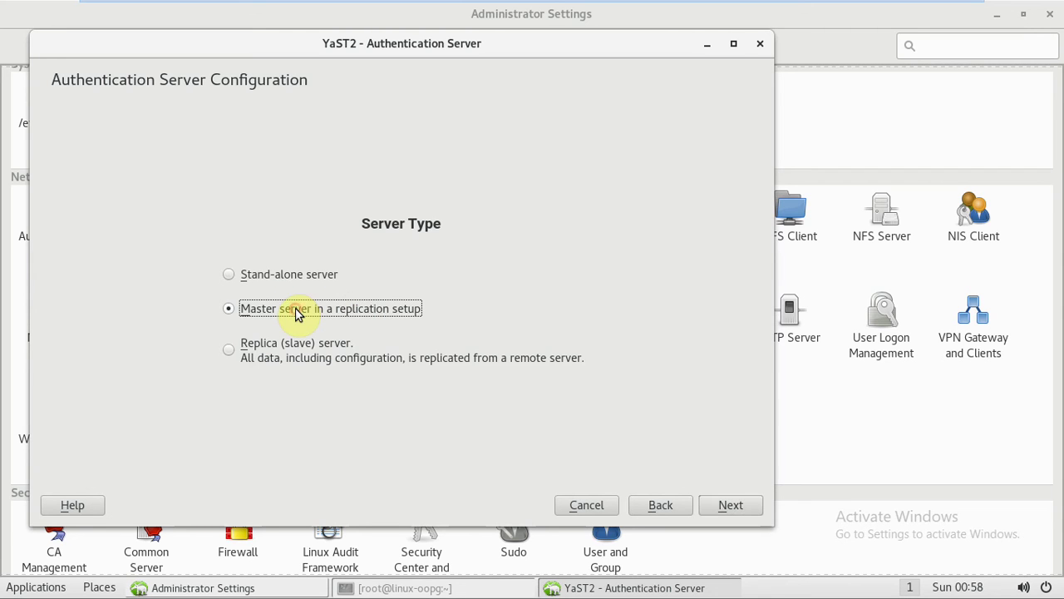
pyautogui.click(277, 359)
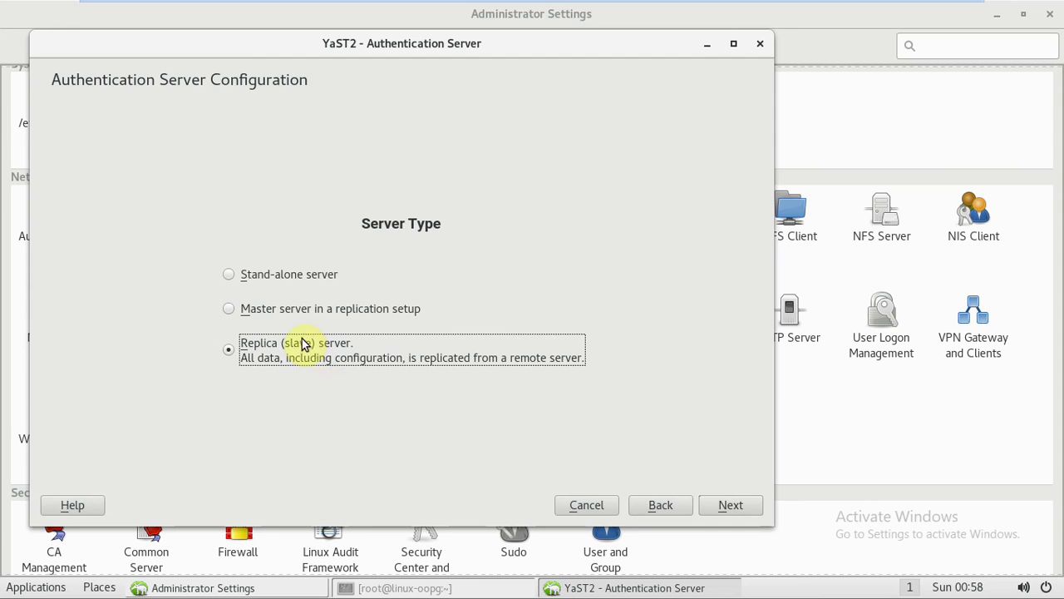
pyautogui.click(293, 315)
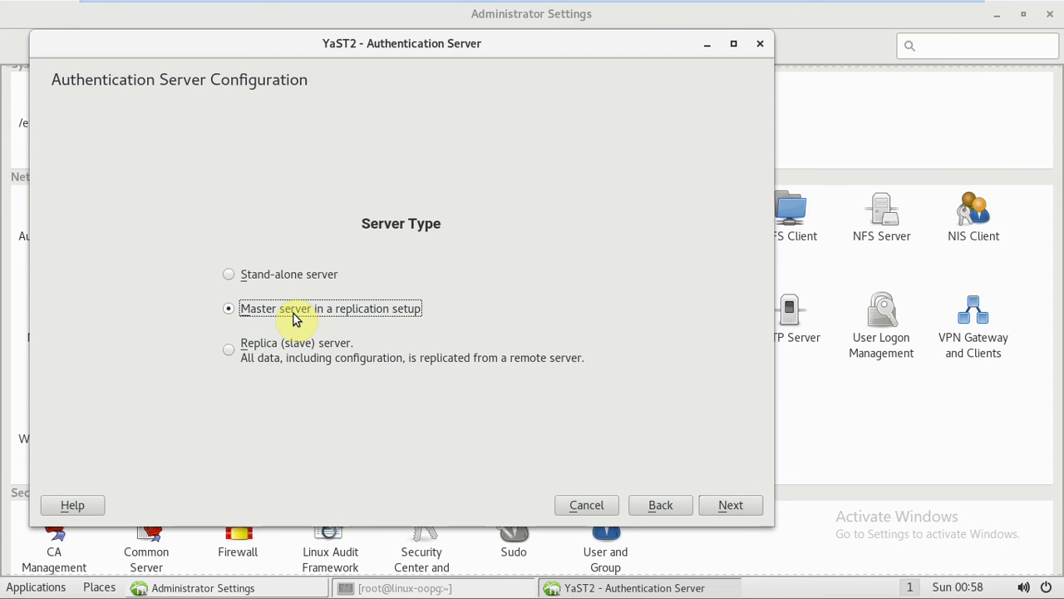
pyautogui.click(295, 343)
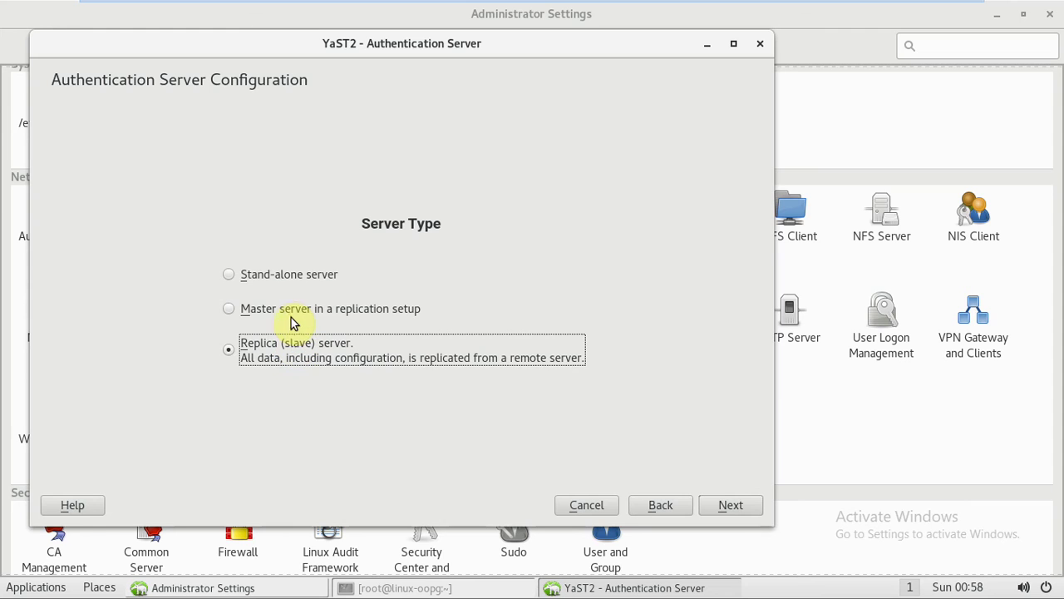
pyautogui.click(290, 309)
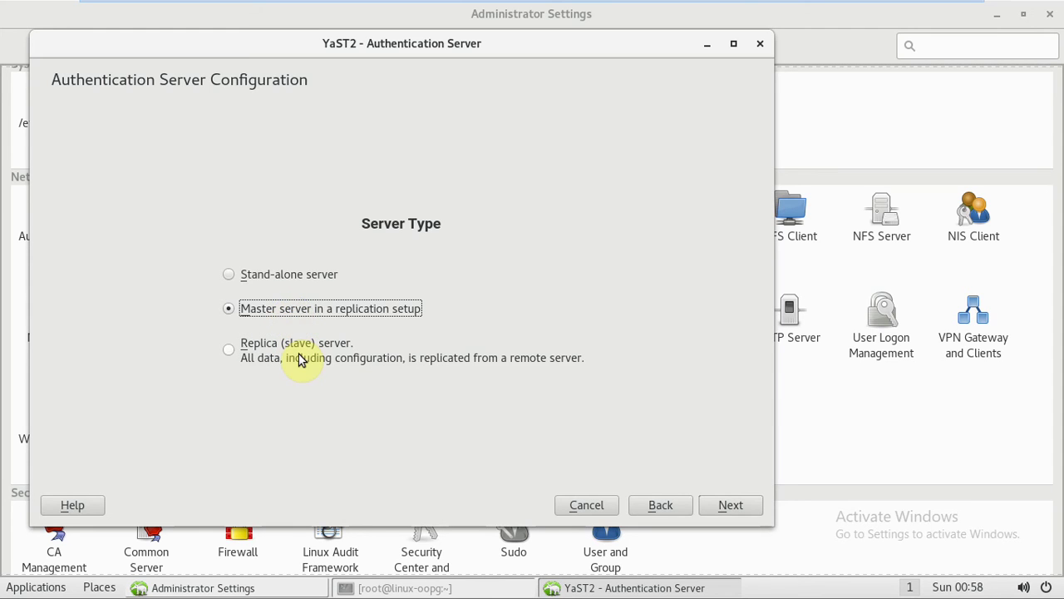
pyautogui.click(299, 356)
pyautogui.click(292, 314)
pyautogui.click(275, 279)
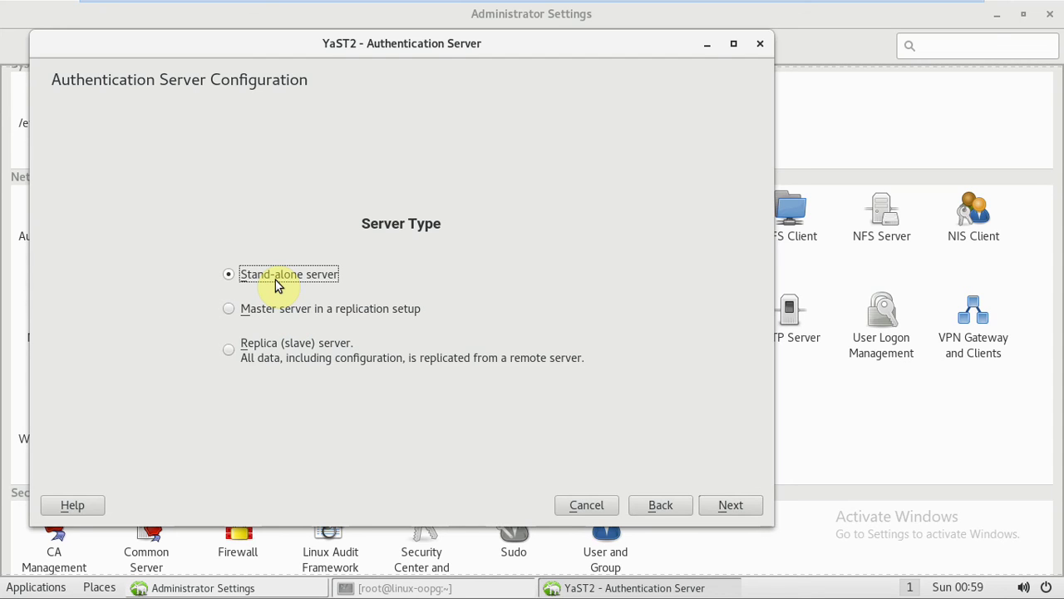
# Step: Accept the server type, reach TLS Settings, and move the wizard window higher
pyautogui.click(722, 512)
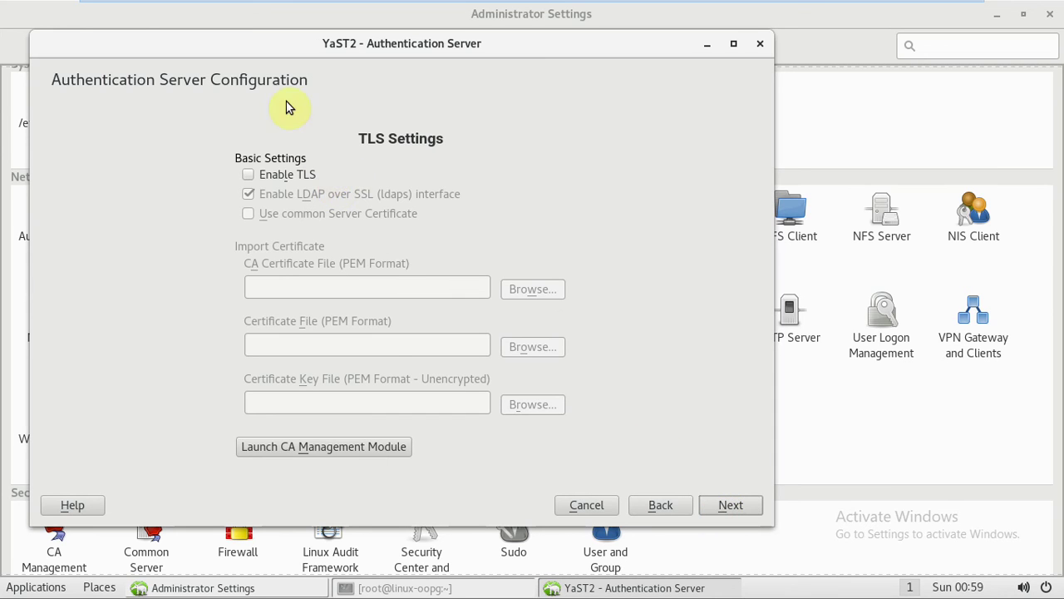
pyautogui.moveTo(266, 61); pyautogui.dragTo(272, 30)
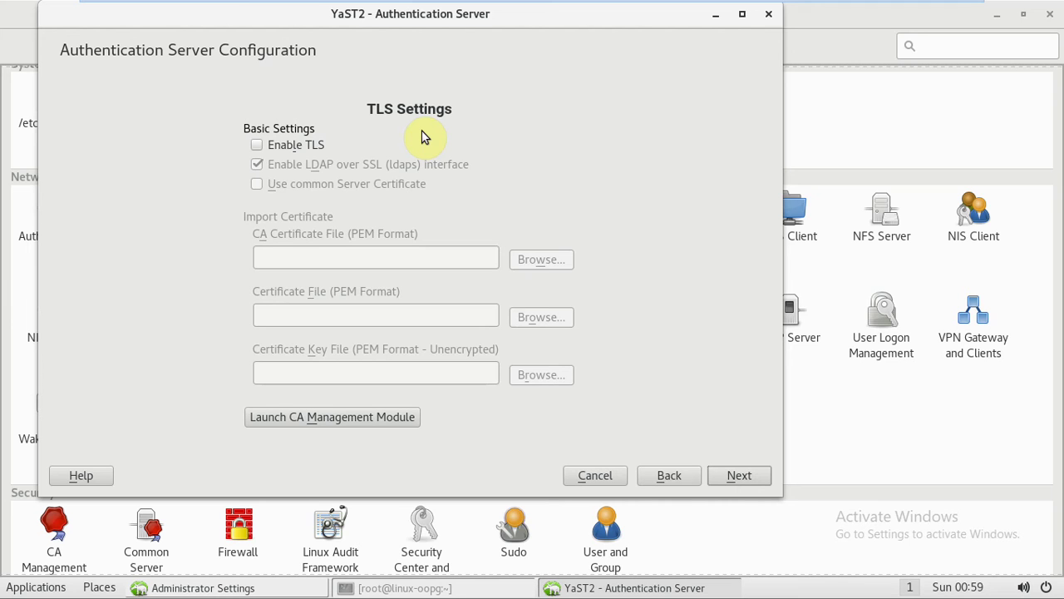
pyautogui.click(288, 142)
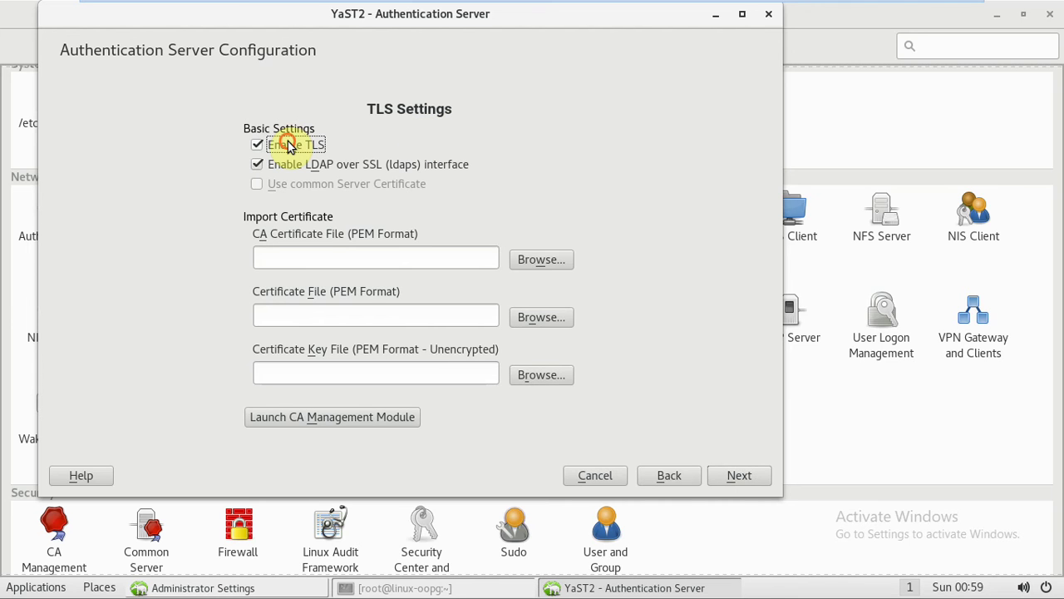
pyautogui.click(288, 145)
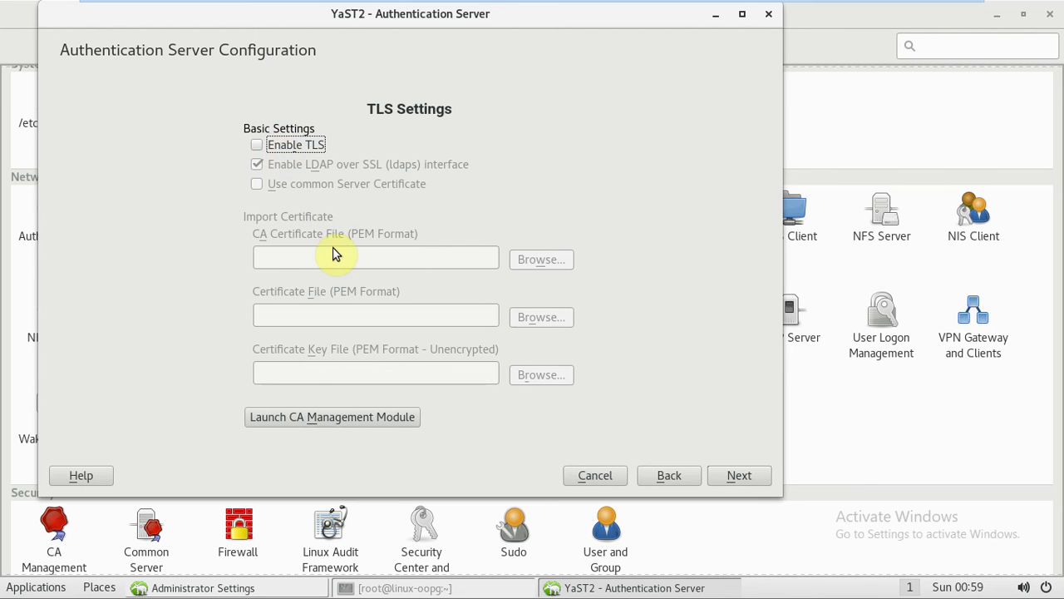
pyautogui.click(270, 147)
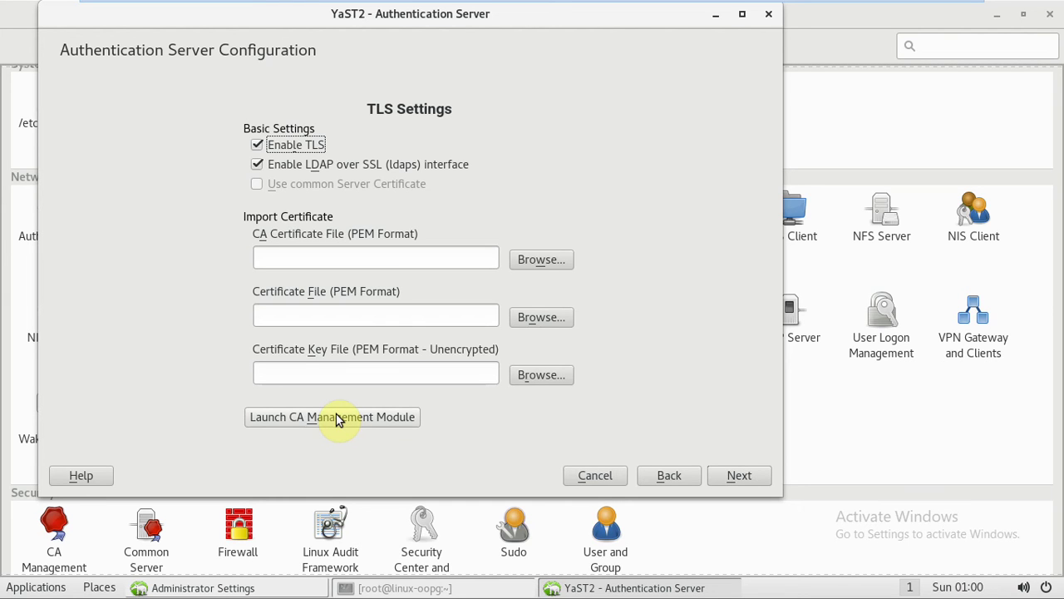
pyautogui.click(258, 145)
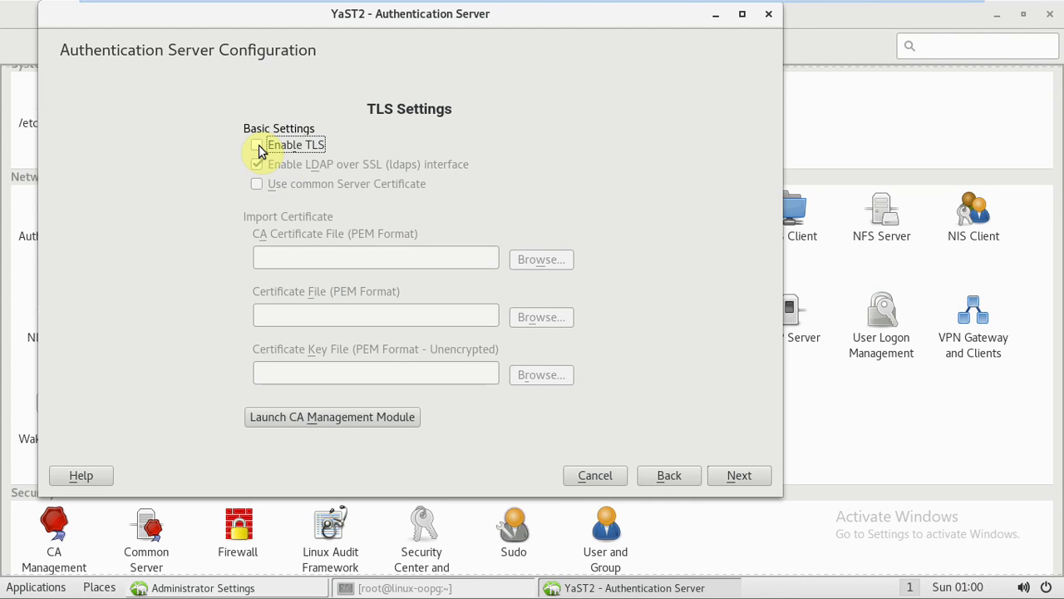
pyautogui.click(257, 145)
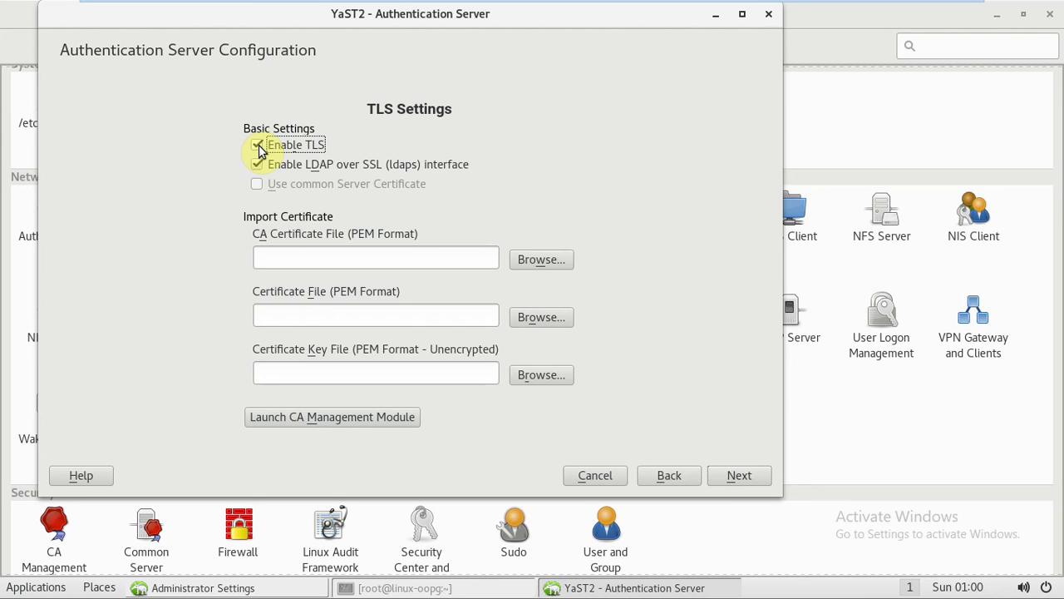
pyautogui.click(258, 147)
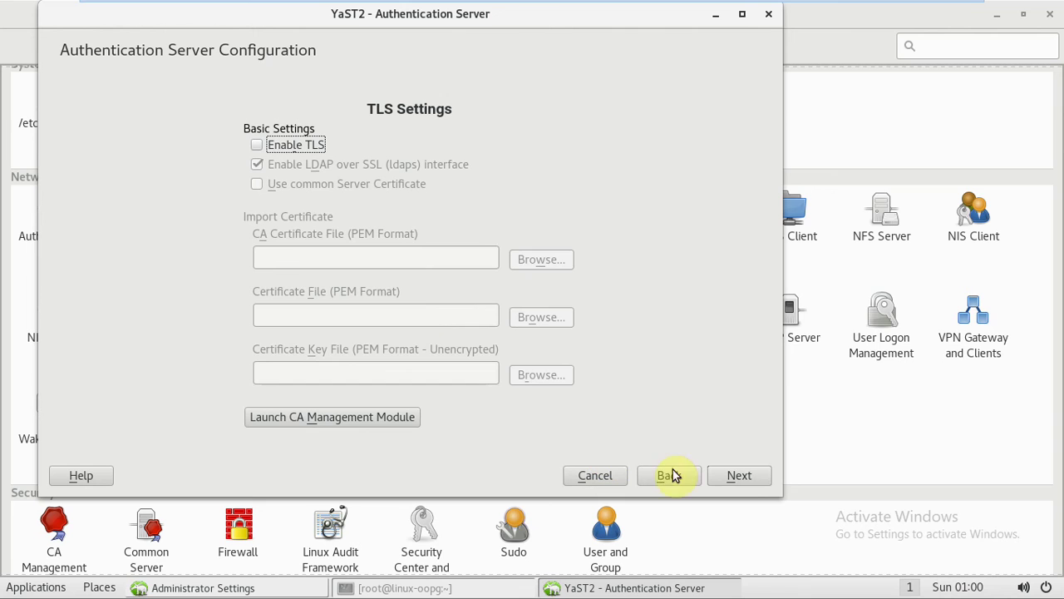
# Step: On Basic Database Settings, choose mdb as the database type and start editing the Base DN
pyautogui.click(746, 479)
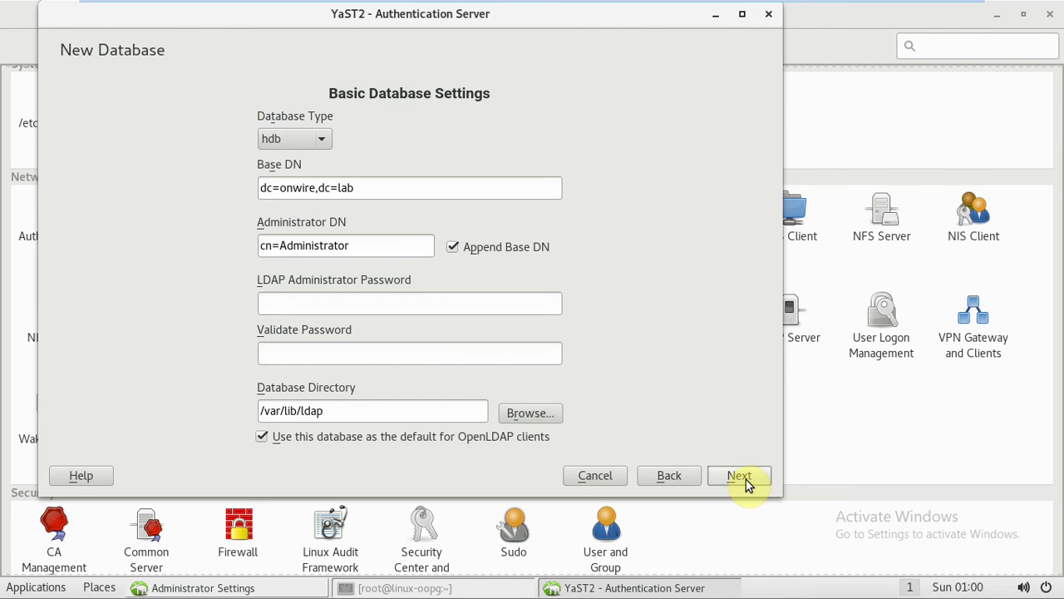
pyautogui.click(326, 138)
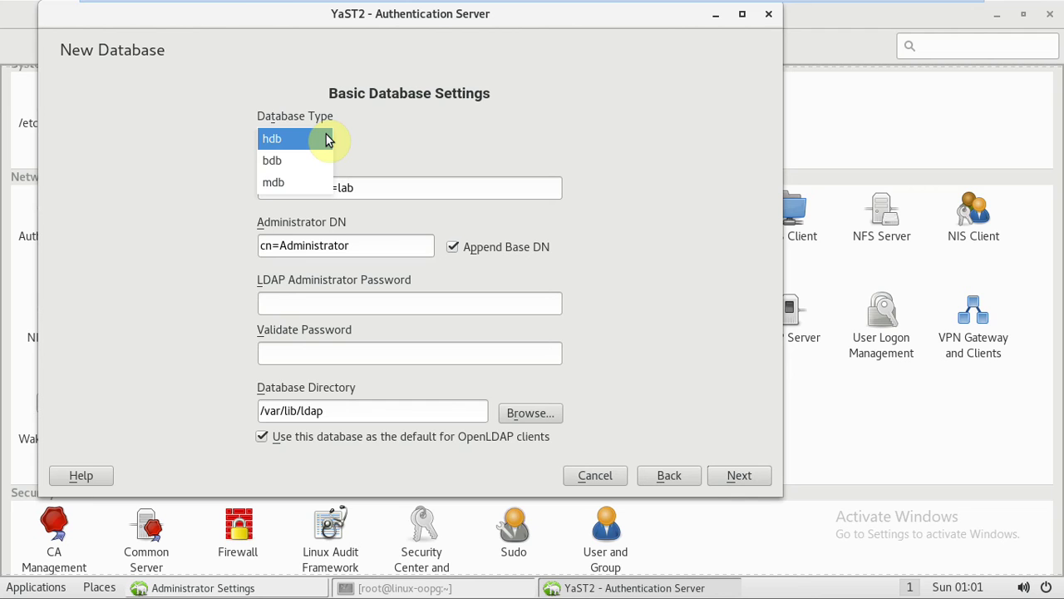
pyautogui.click(316, 182)
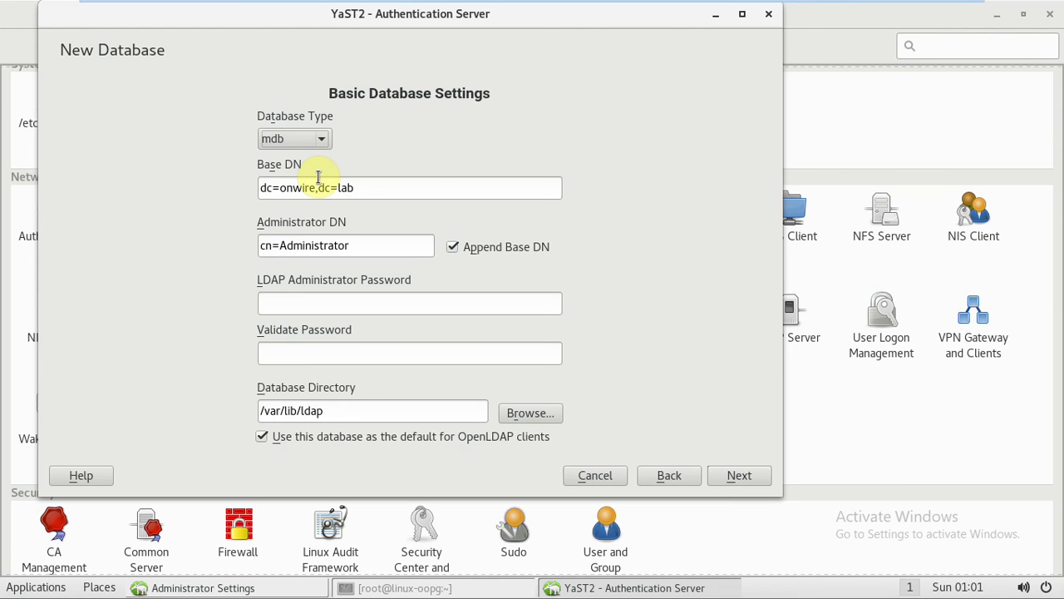
pyautogui.click(416, 185)
# Step: Enter the LDAP administrator password and retype it in the Validate Password field
pyautogui.press('Tab')
pyautogui.press('Tab')
pyautogui.press('Tab')
pyautogui.write('aa')
pyautogui.press('BackSpace')
pyautogui.write('aaaaa')
pyautogui.press('Tab')
pyautogui.write('aaaaaa')
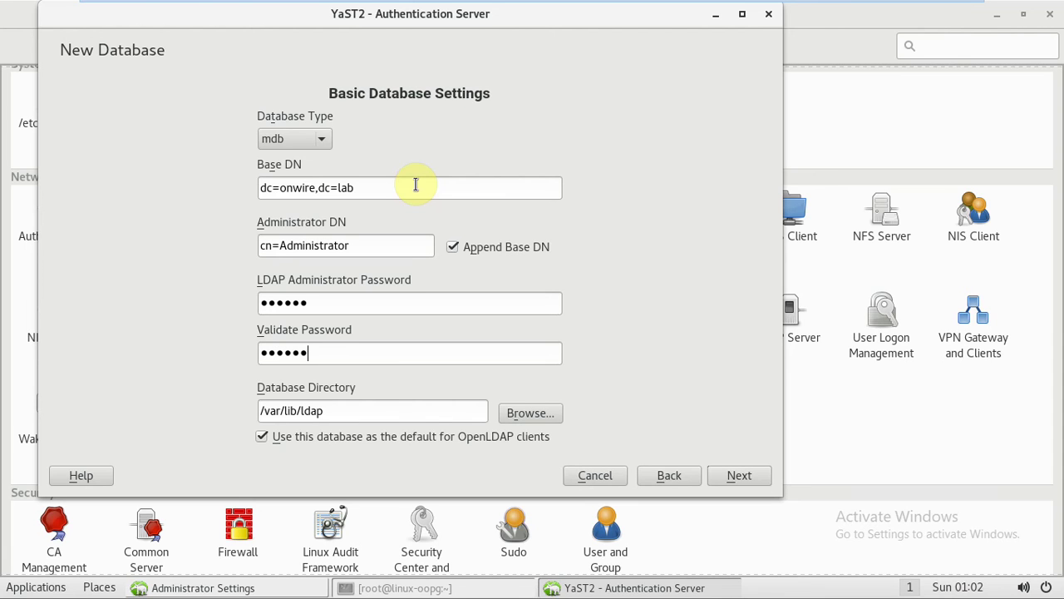
pyautogui.press('Tab')
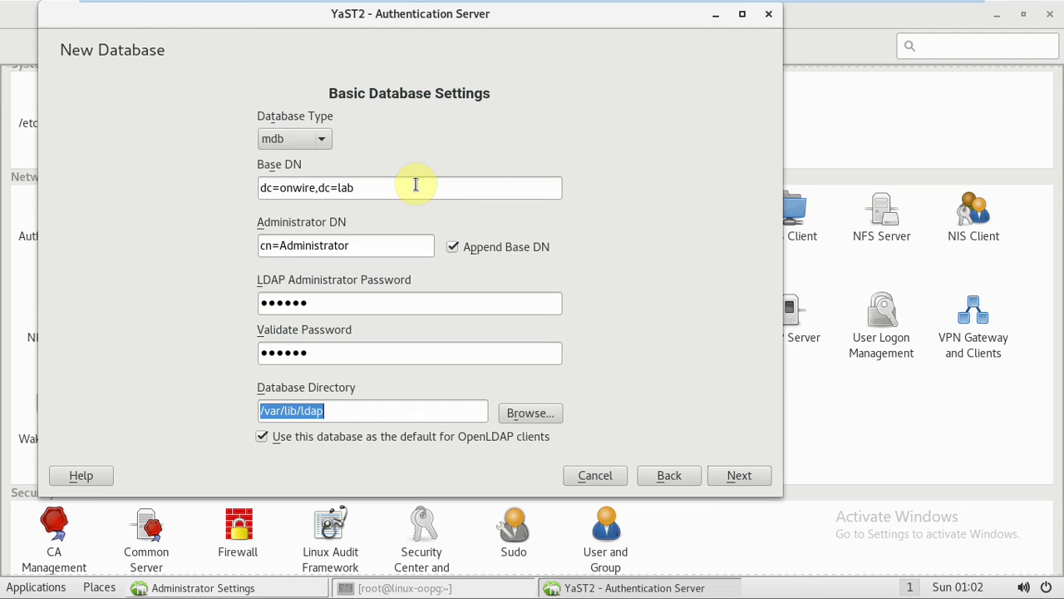
pyautogui.press('End')
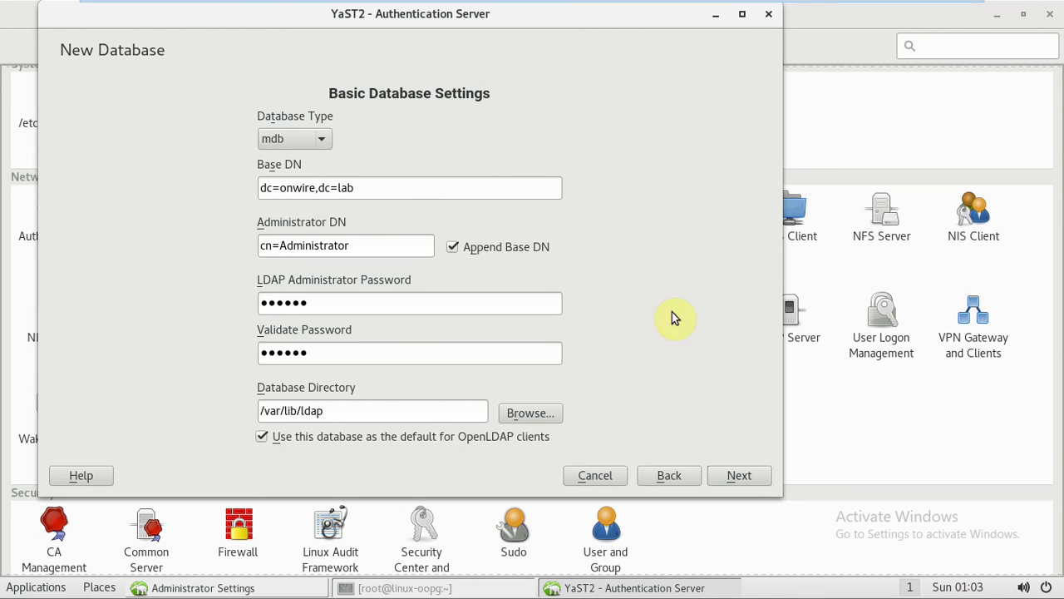
# Step: Accept the mdb database settings, leave Kerberos at No, and finish to write the configuration
pyautogui.click(740, 476)
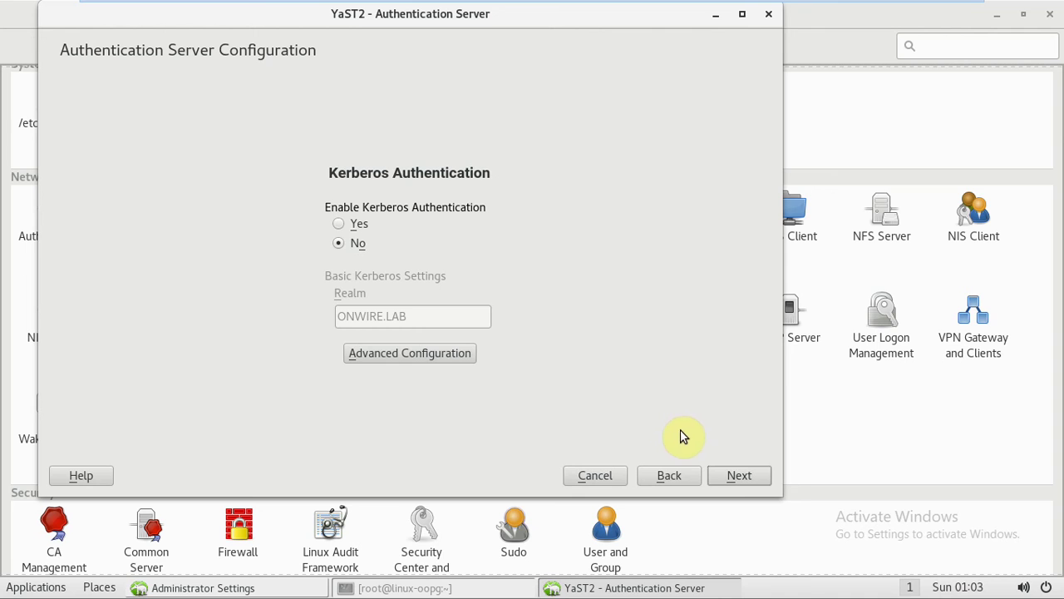
pyautogui.click(734, 477)
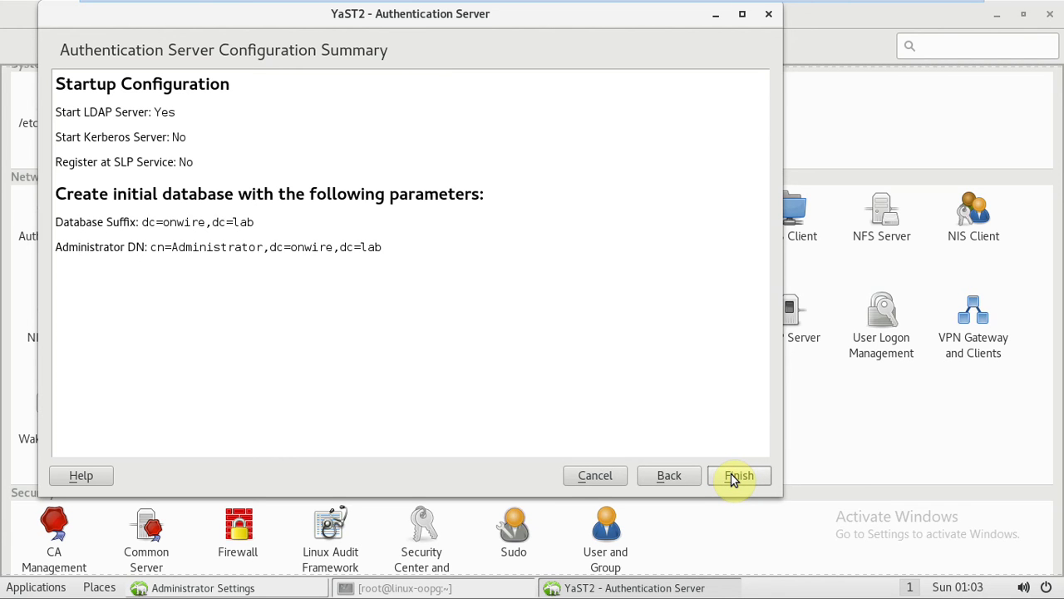
pyautogui.click(734, 478)
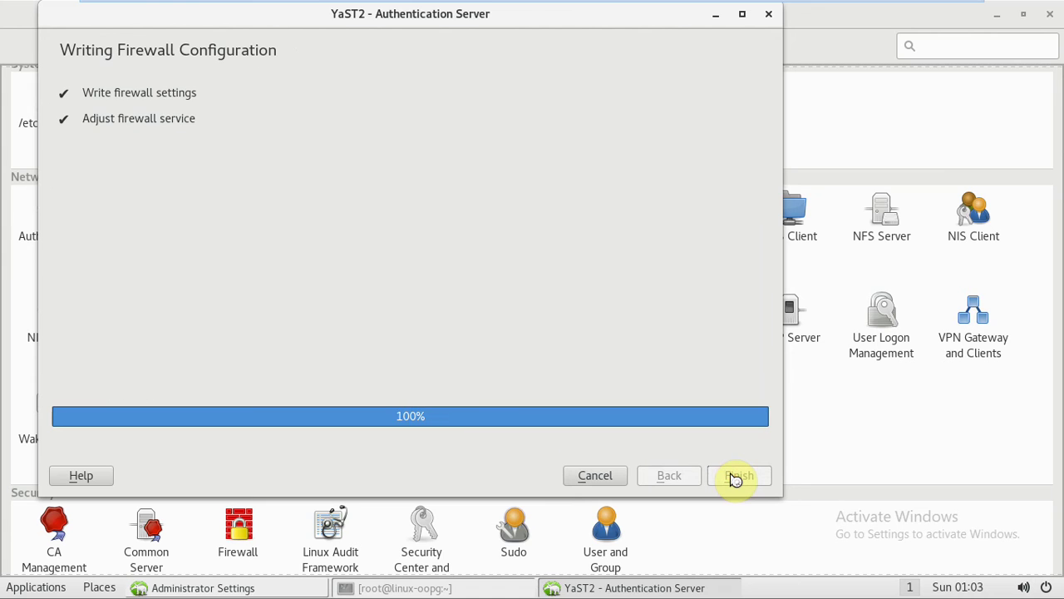
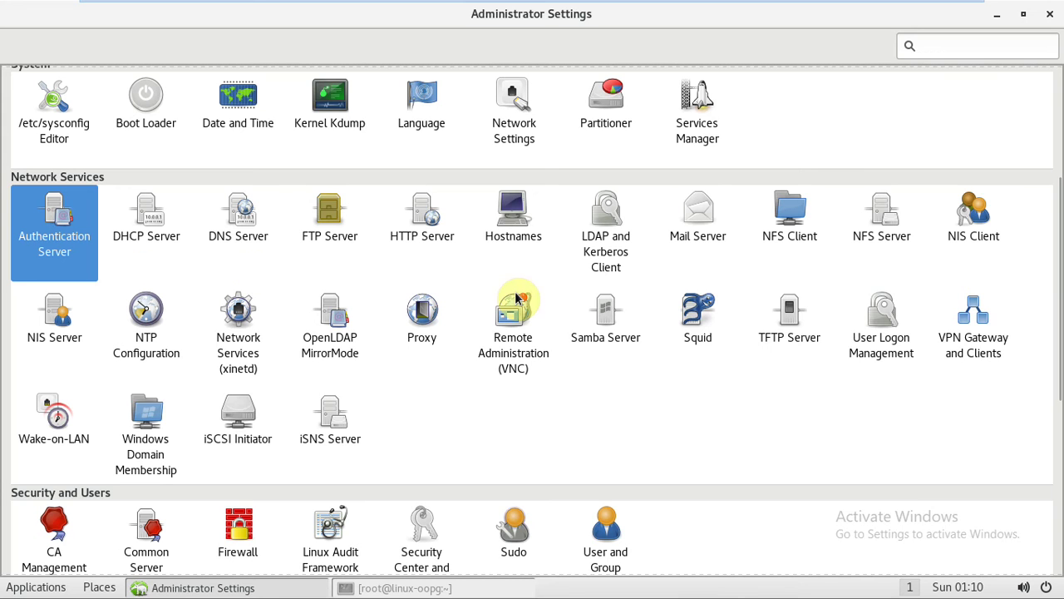
# Step: Search the YaST modules for 'use' and launch User and Group Management
pyautogui.click(940, 43)
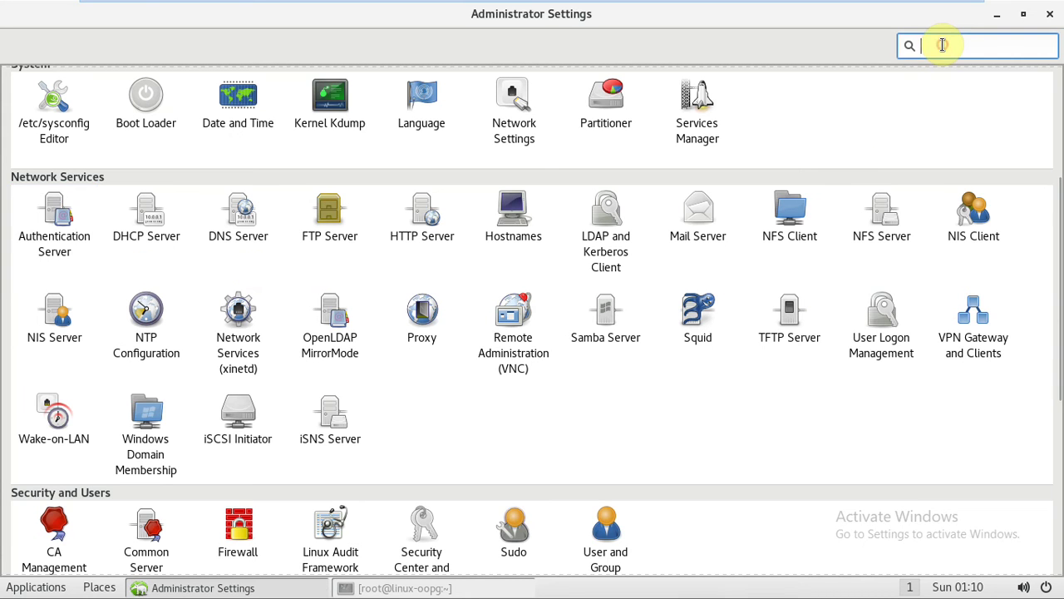
pyautogui.write('use')
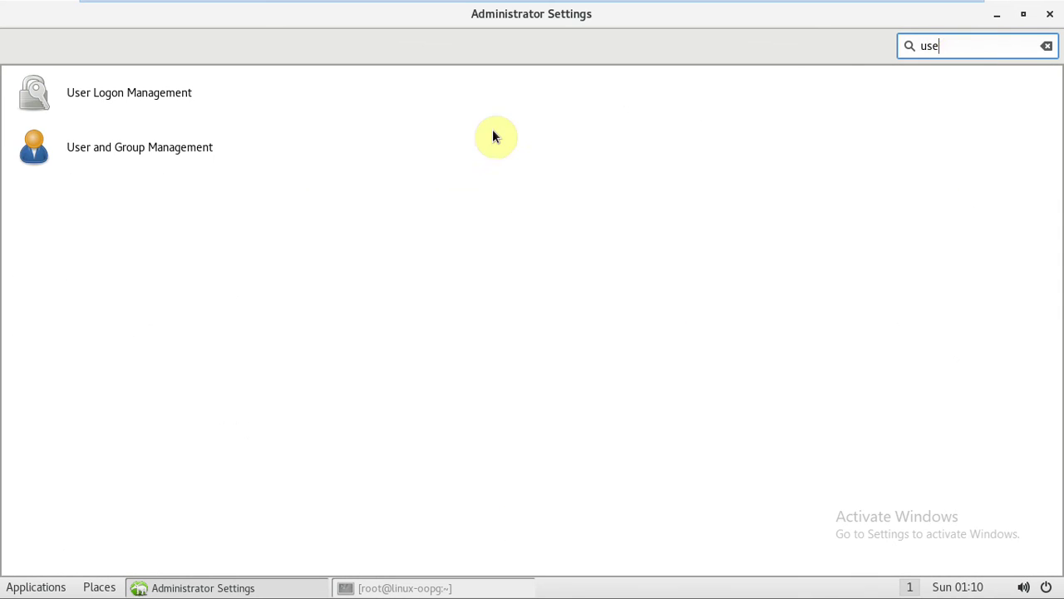
pyautogui.click(163, 156)
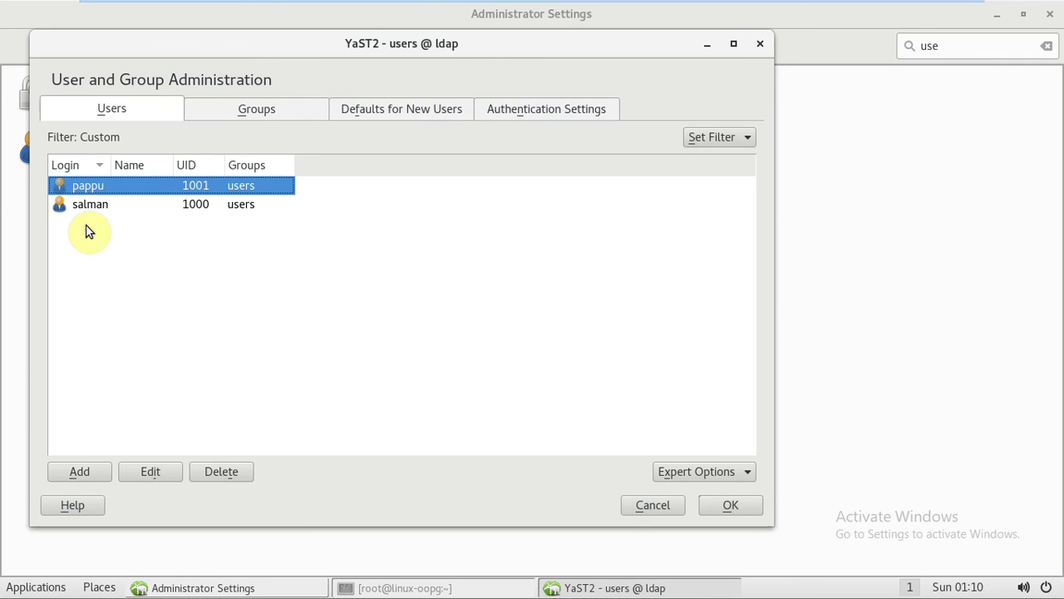
# Step: Filter the user list to LDAP Users and bind to the LDAP server with its password
pyautogui.click(744, 143)
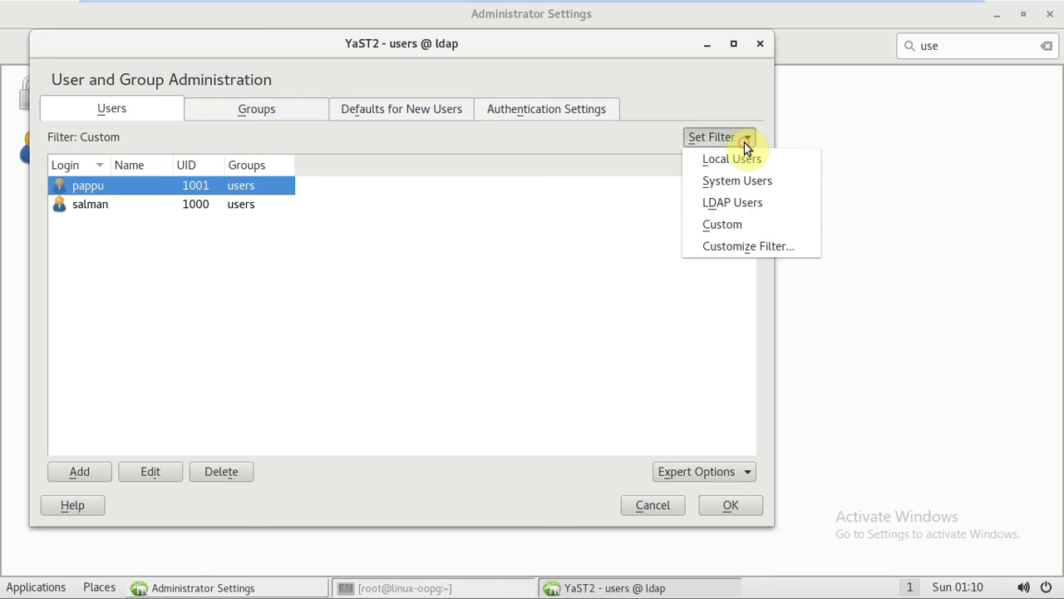
pyautogui.click(750, 202)
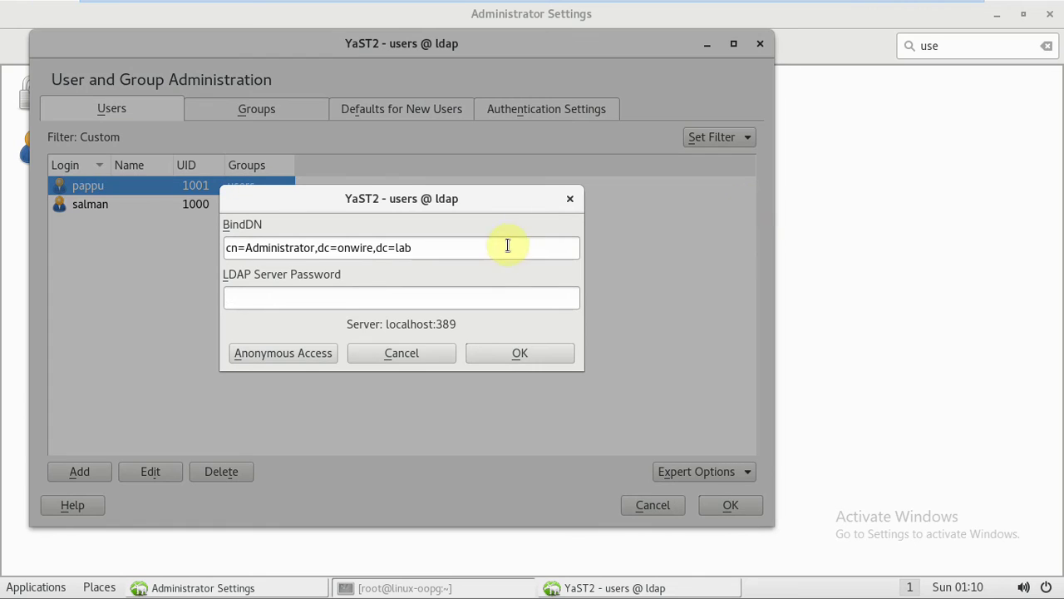
pyautogui.click(303, 296)
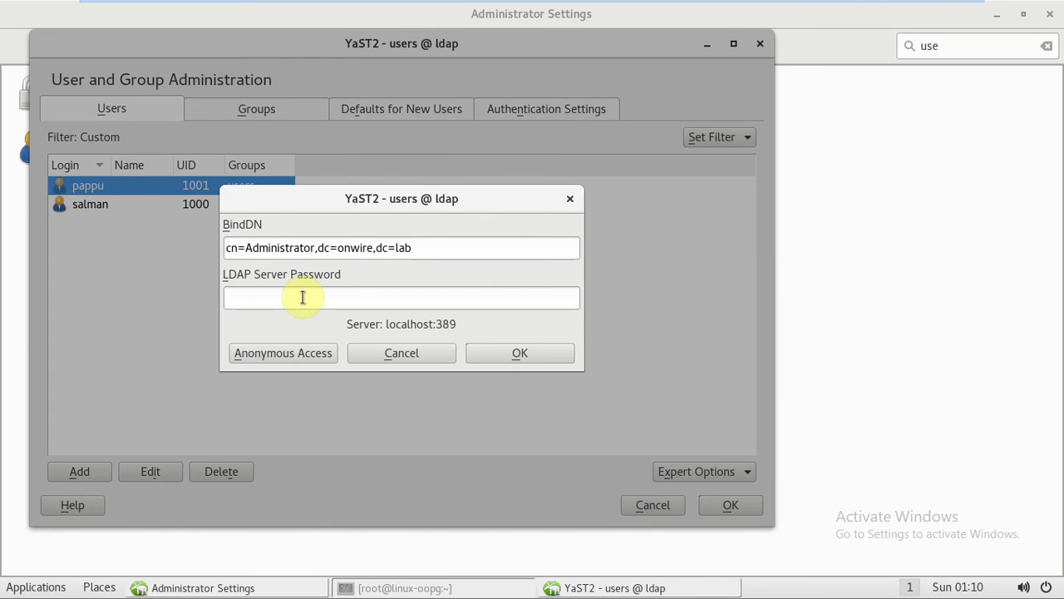
pyautogui.write('••••••')
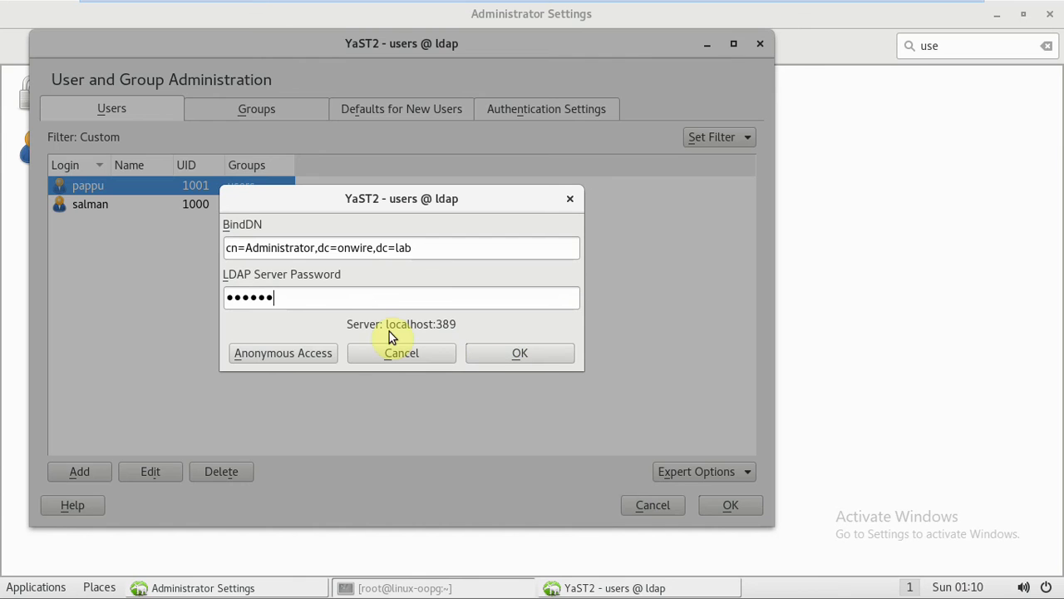
pyautogui.click(522, 354)
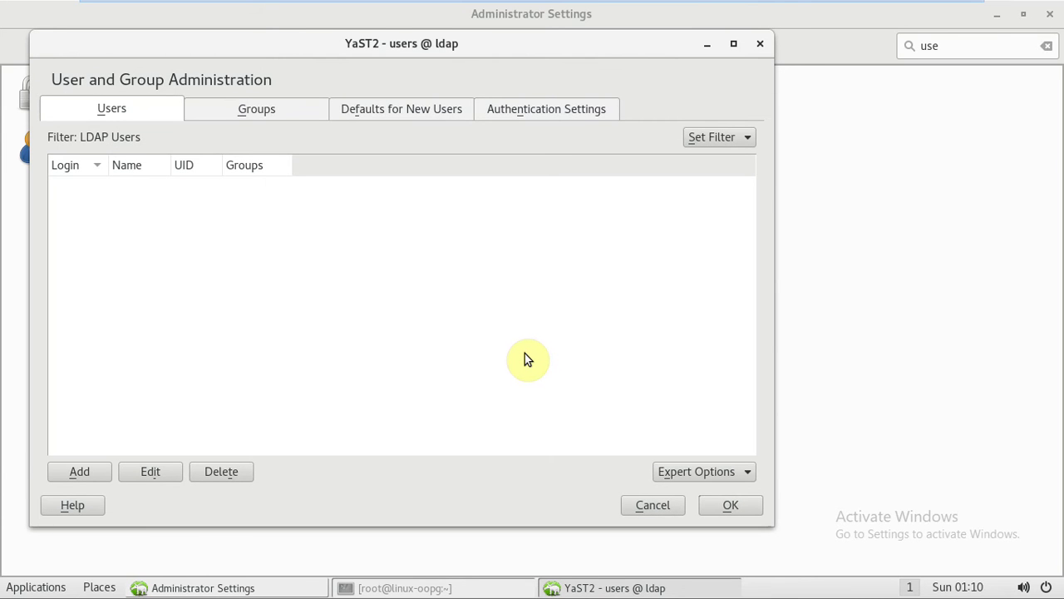
pyautogui.click(88, 471)
pyautogui.click(238, 123)
pyautogui.click(87, 471)
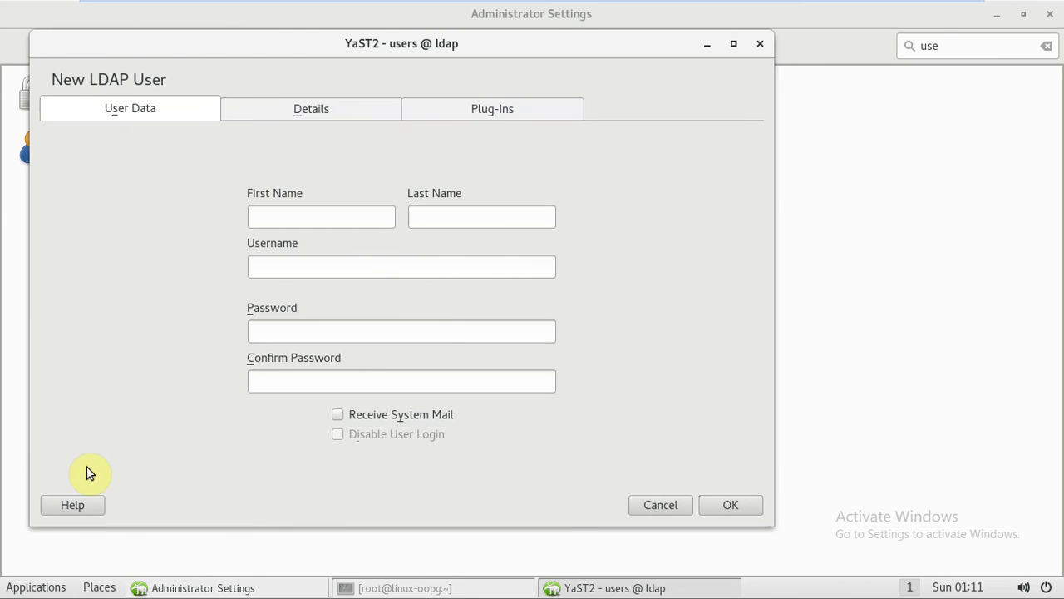
pyautogui.press('Tab')
pyautogui.press('Tab')
pyautogui.press('Tab')
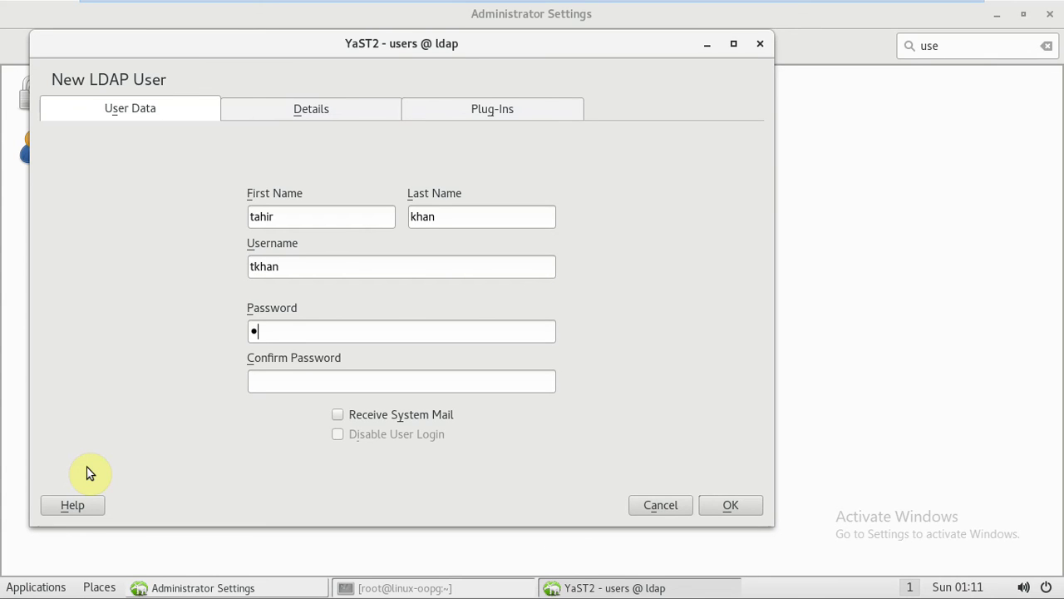
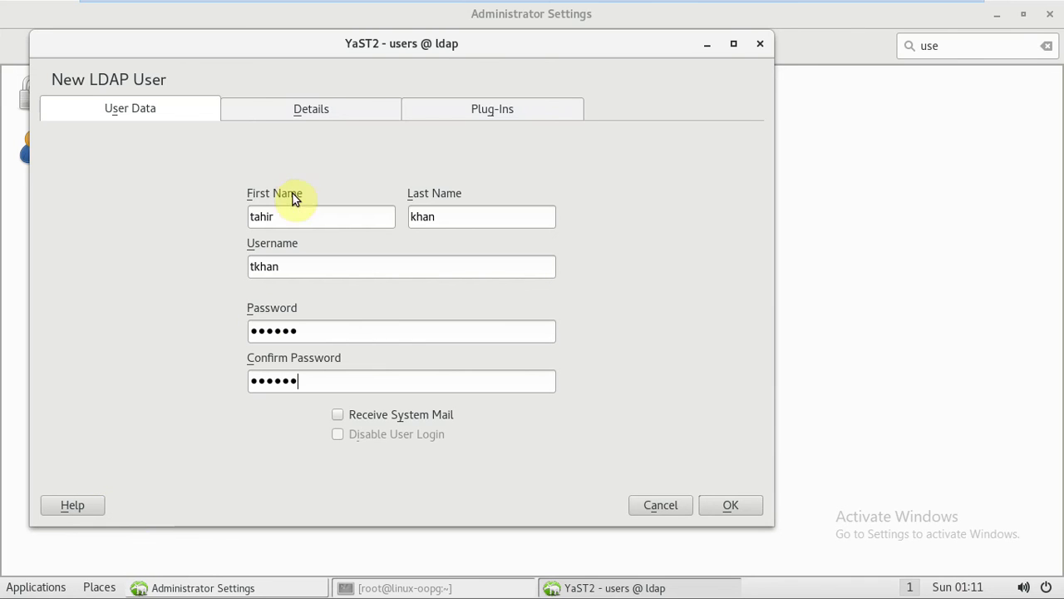
# Step: Accept the weak-password warning and change the user ID from 1002 to 9999 in Details
pyautogui.click(295, 117)
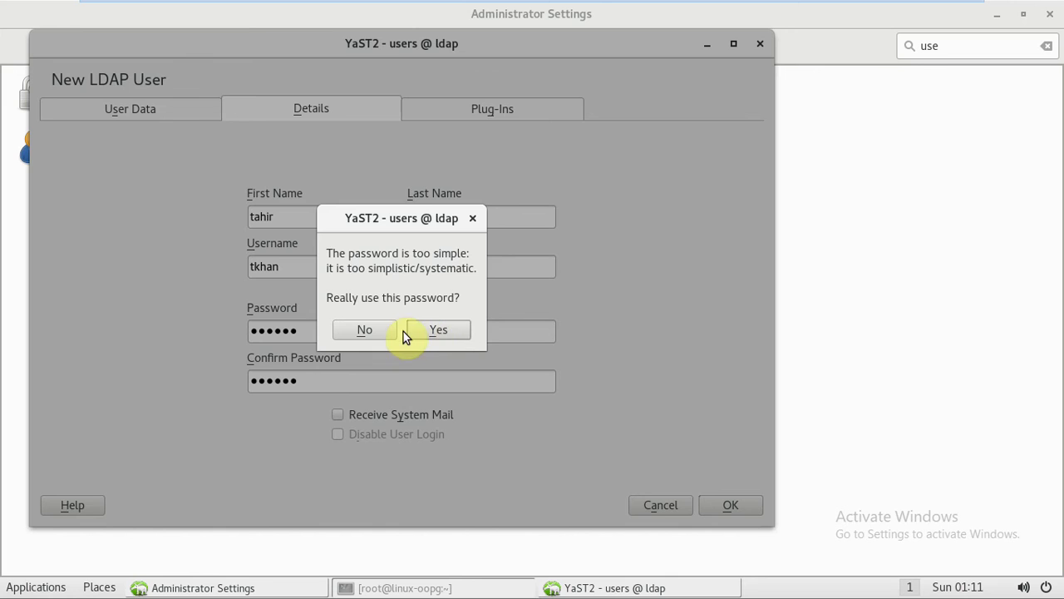
pyautogui.click(450, 331)
pyautogui.click(123, 167)
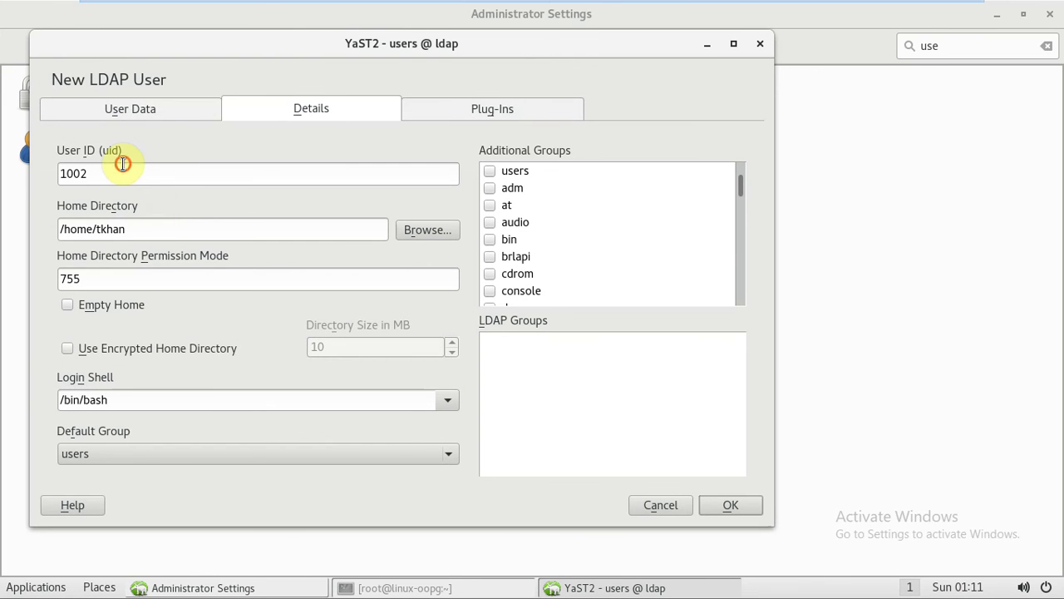
pyautogui.moveTo(116, 172); pyautogui.dragTo(2, 160)
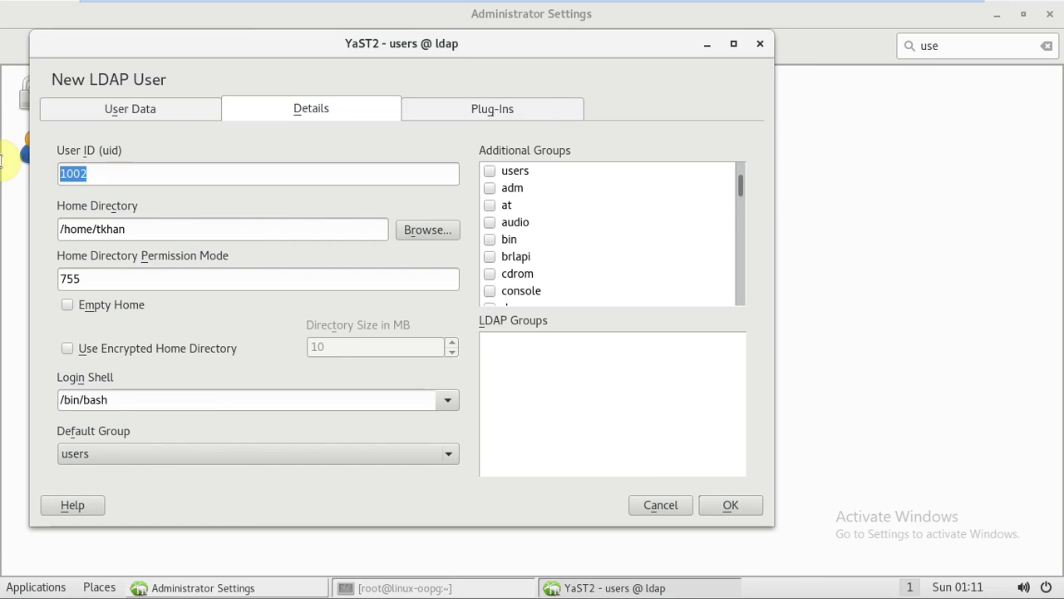
pyautogui.write('9999')
pyautogui.press('Tab')
pyautogui.hotkey('shift', 'Tab')
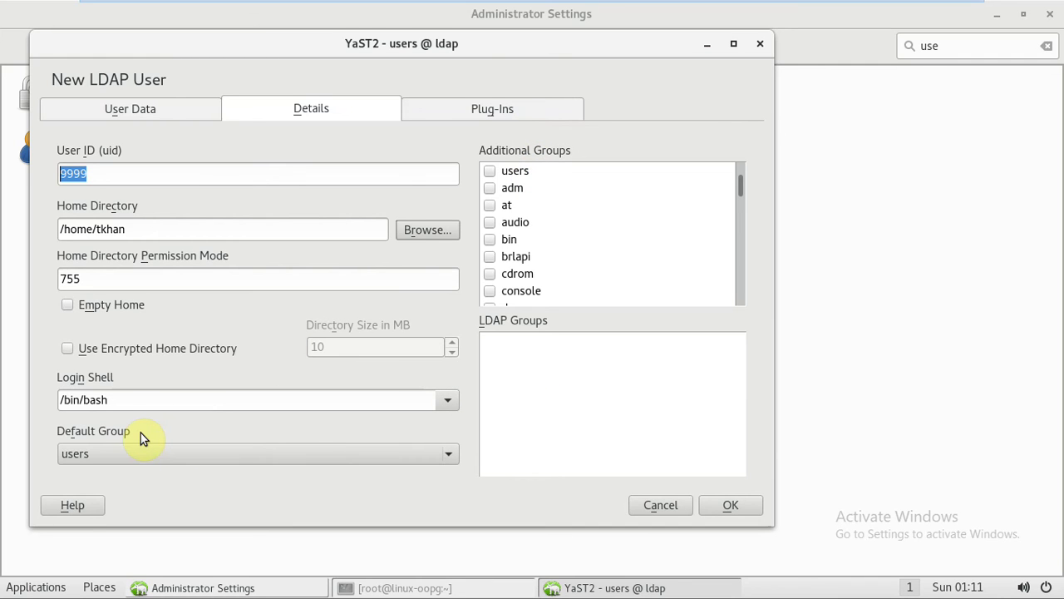
pyautogui.click(732, 505)
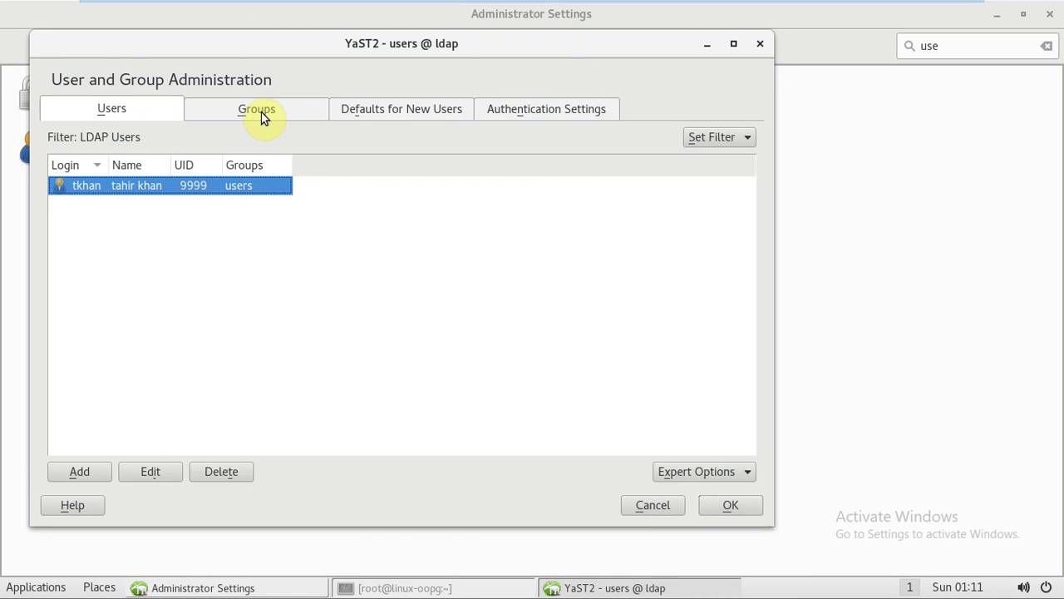
pyautogui.click(261, 112)
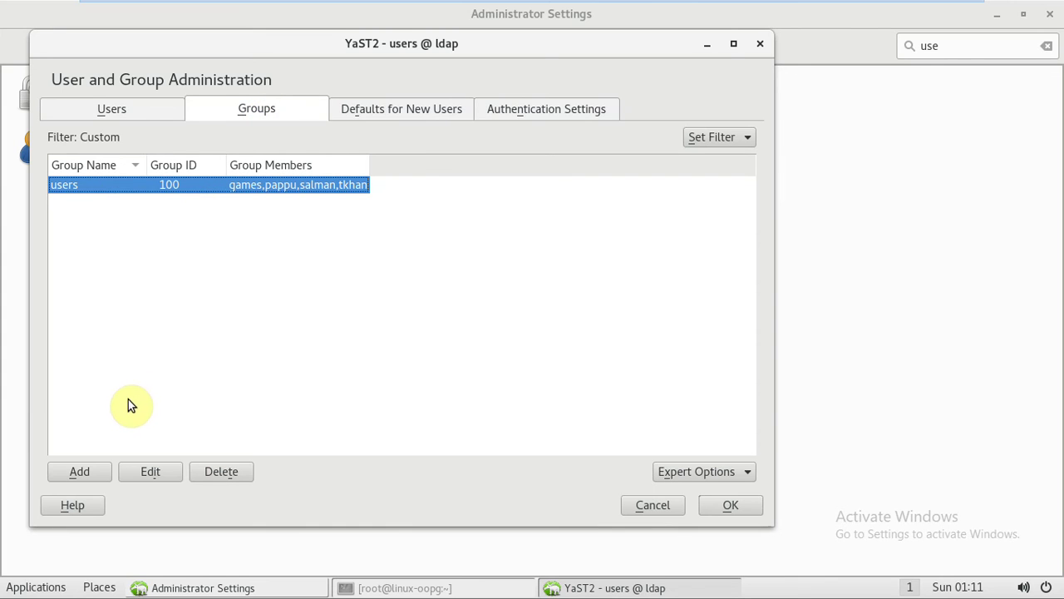
pyautogui.click(78, 476)
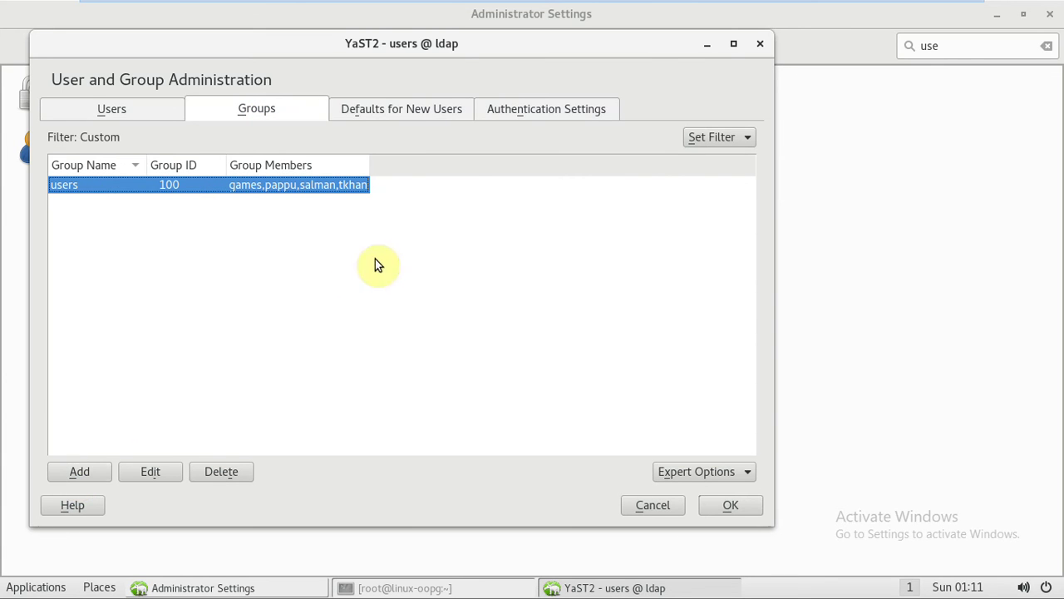
pyautogui.click(735, 143)
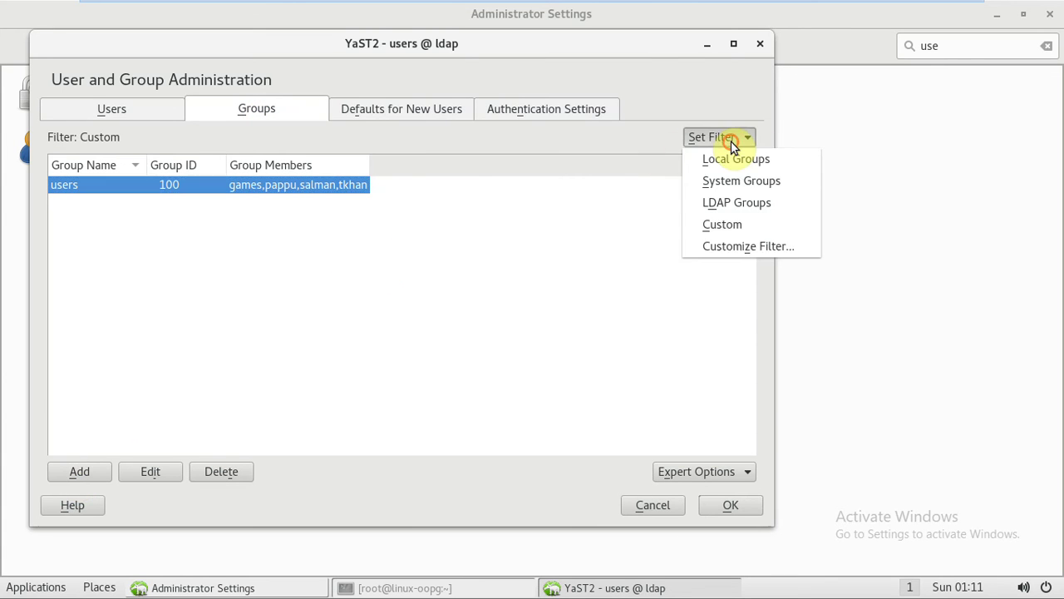
pyautogui.click(746, 207)
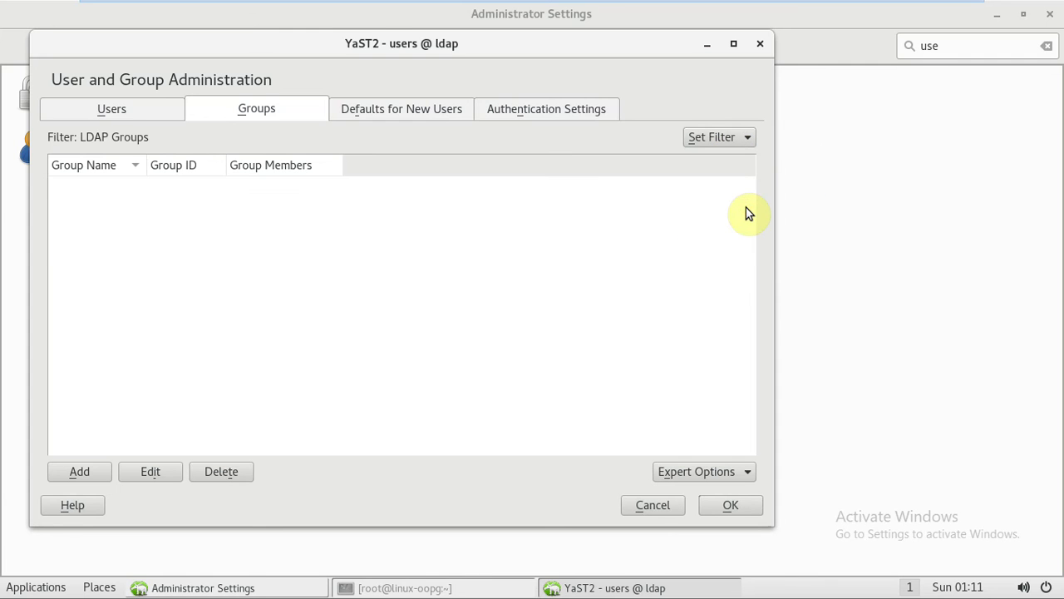
# Step: Create a new LDAP group named IT containing the new user
pyautogui.click(93, 469)
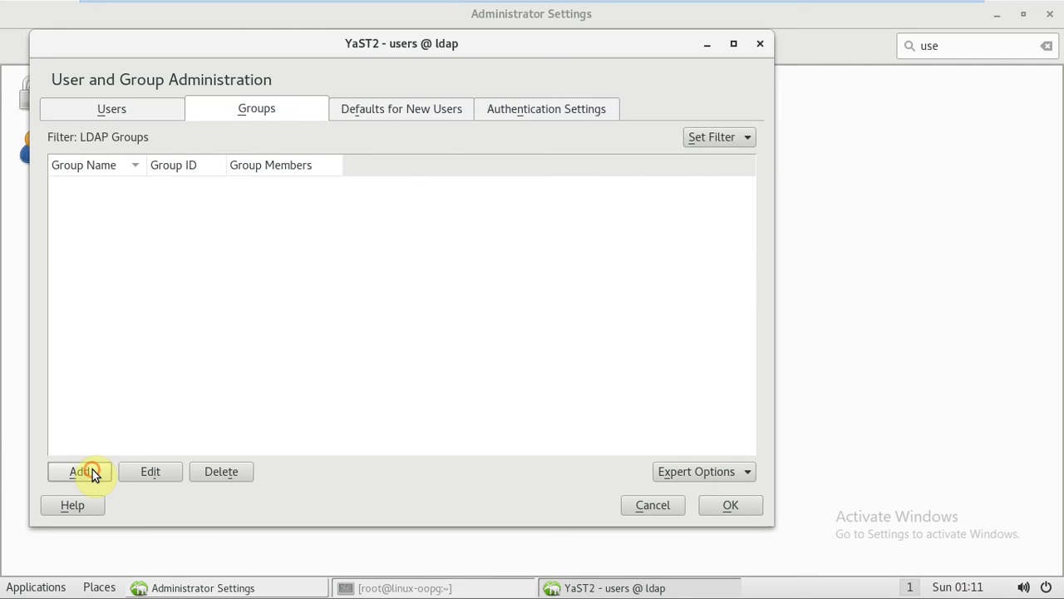
pyautogui.click(75, 180)
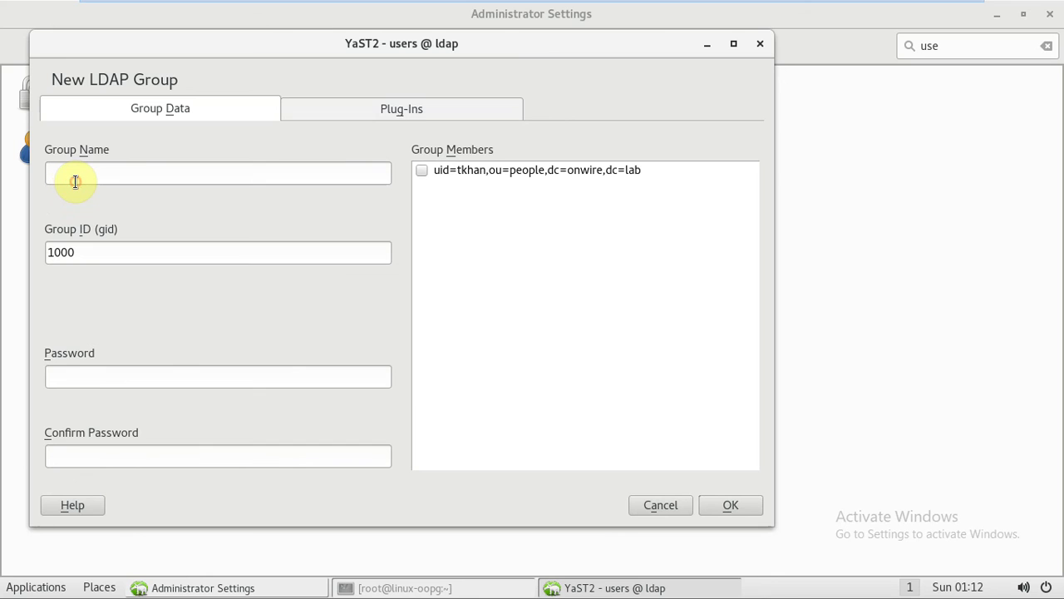
pyautogui.write('IT')
pyautogui.click(732, 505)
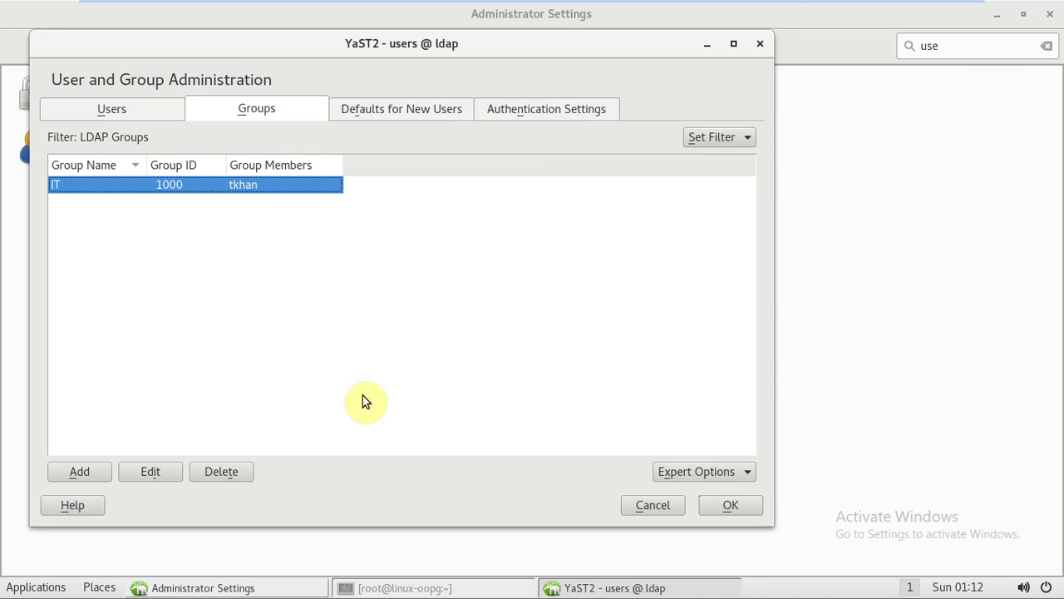
pyautogui.click(123, 119)
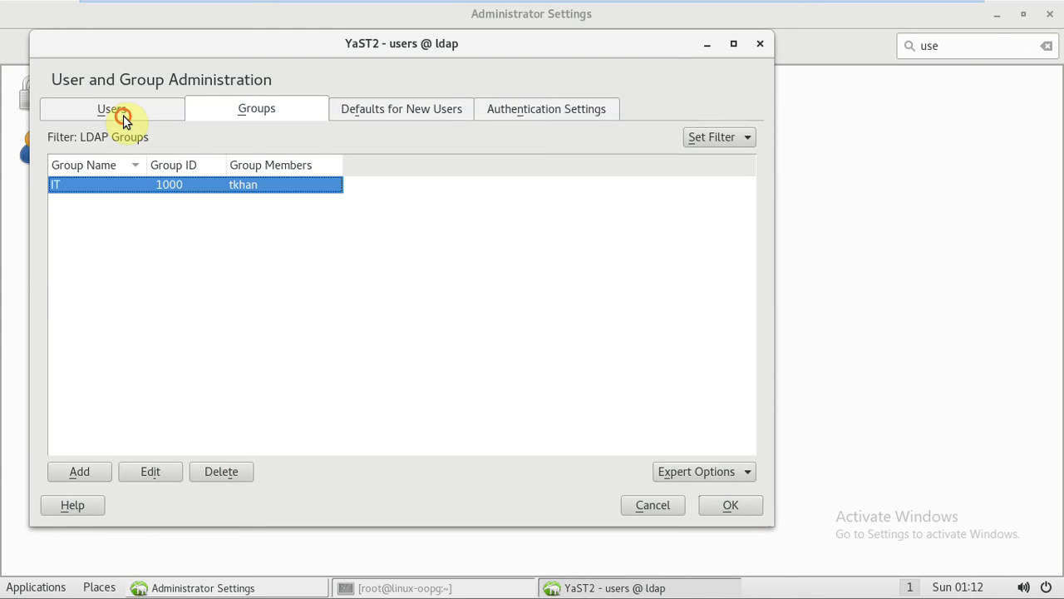
pyautogui.click(88, 475)
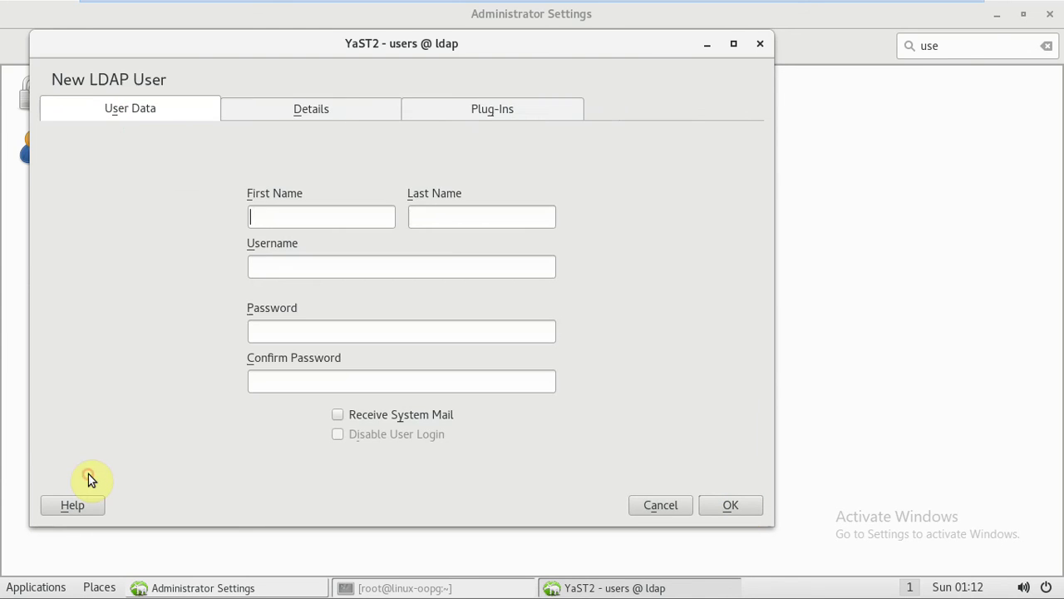
pyautogui.press('Tab')
pyautogui.hotkey('shift', 'Tab')
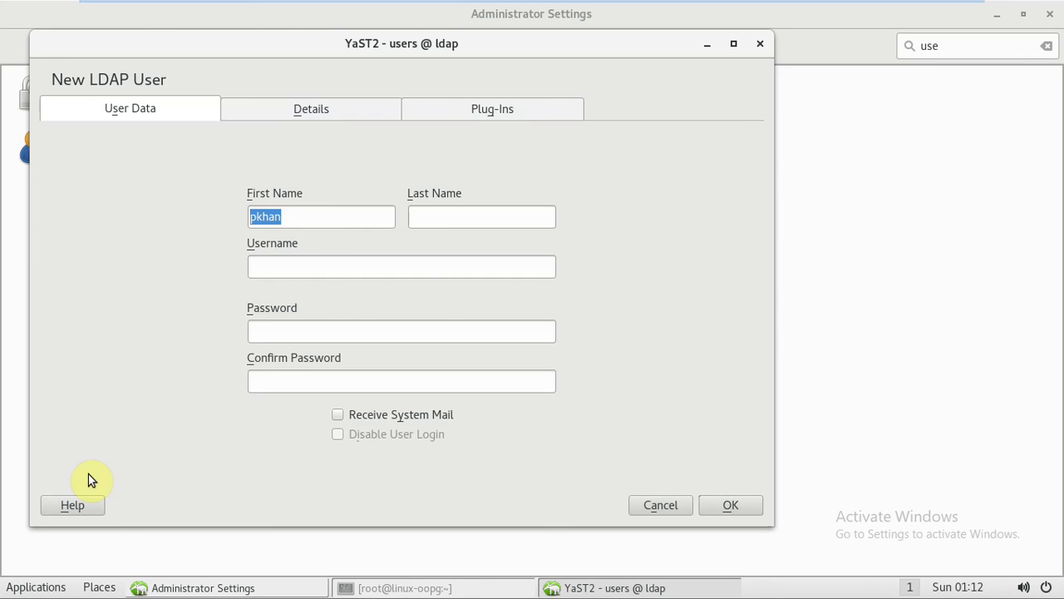
pyautogui.press('Tab')
pyautogui.press('Tab')
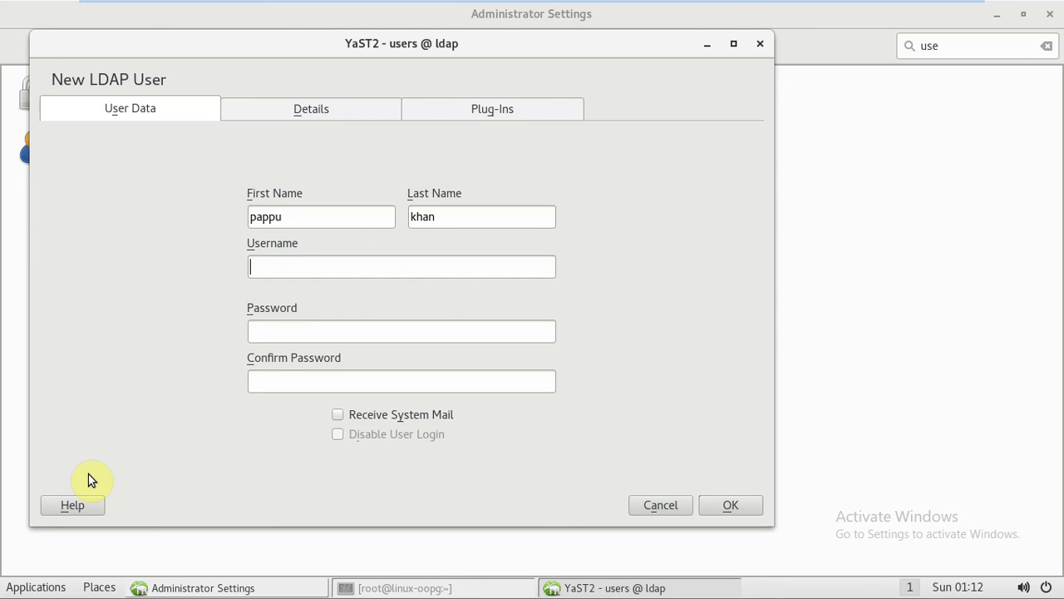
pyautogui.press('Tab')
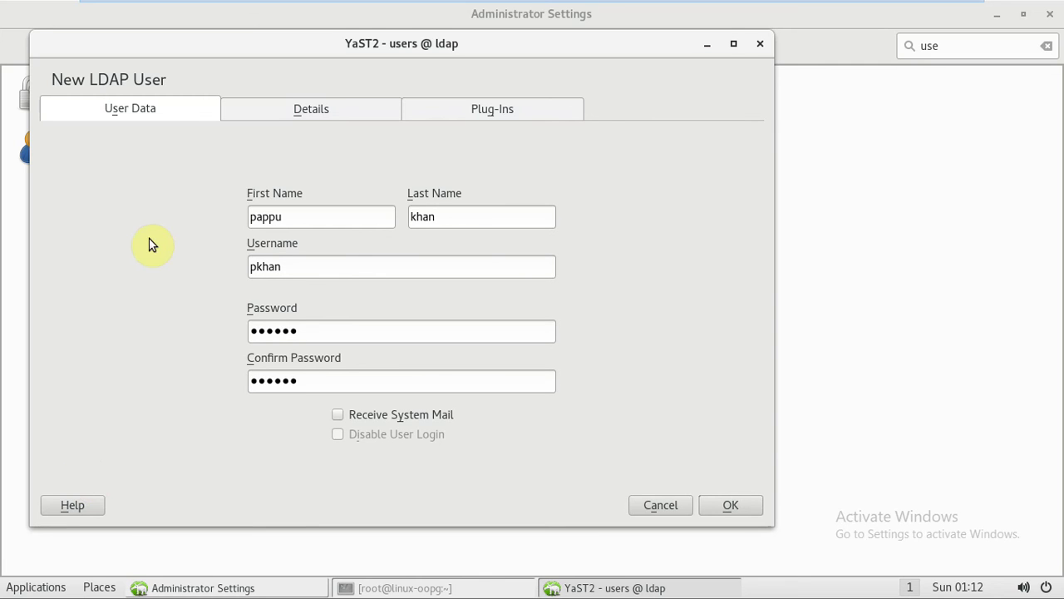
# Step: Accept the weak-password warning, set user ID 9998, add the user to group IT, and save
pyautogui.click(321, 109)
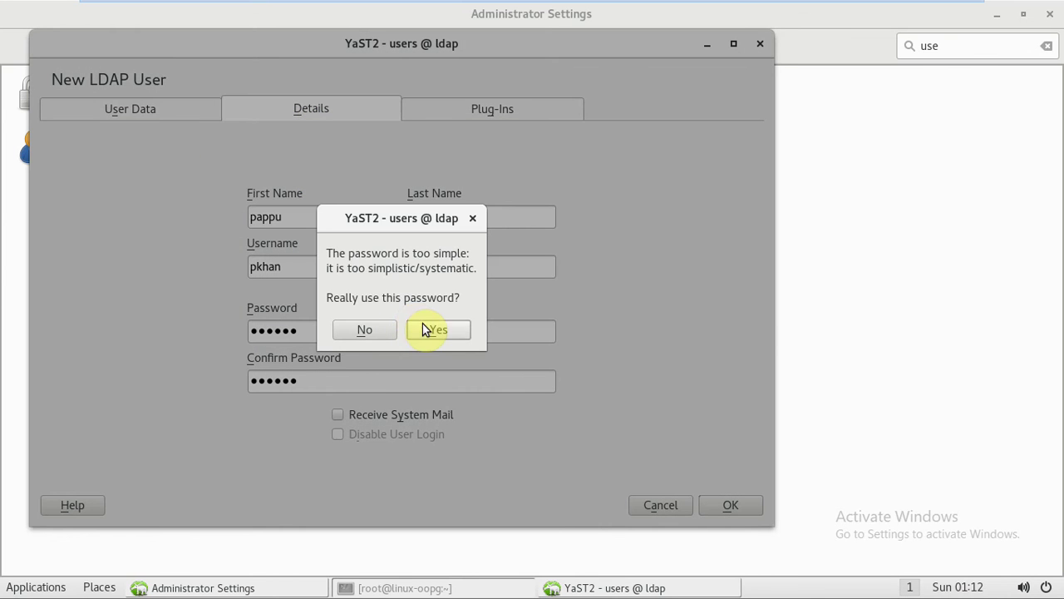
pyautogui.click(423, 326)
pyautogui.moveTo(119, 172); pyautogui.dragTo(0, 168)
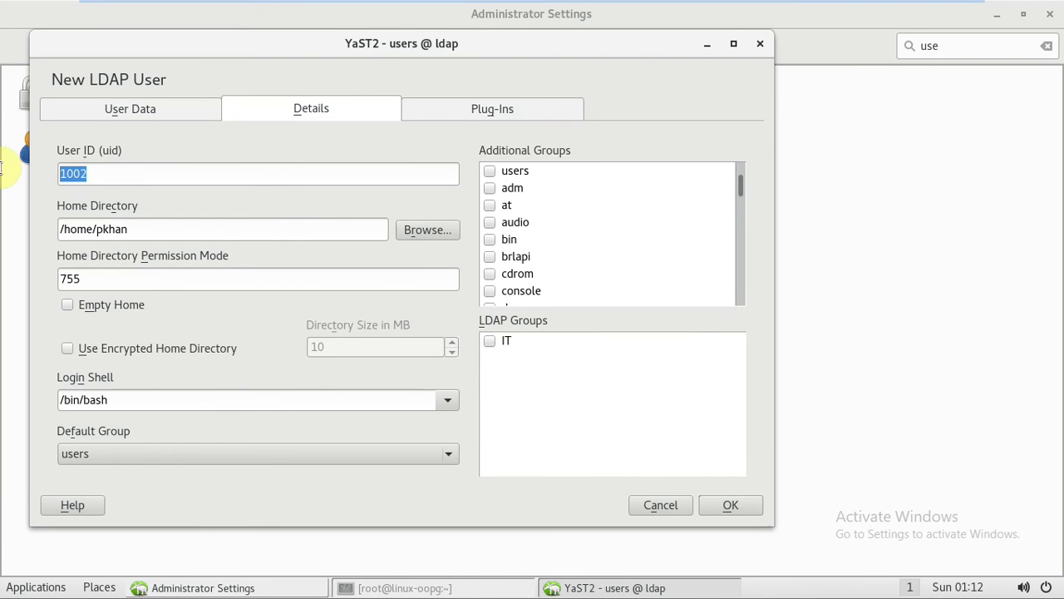
pyautogui.write('999')
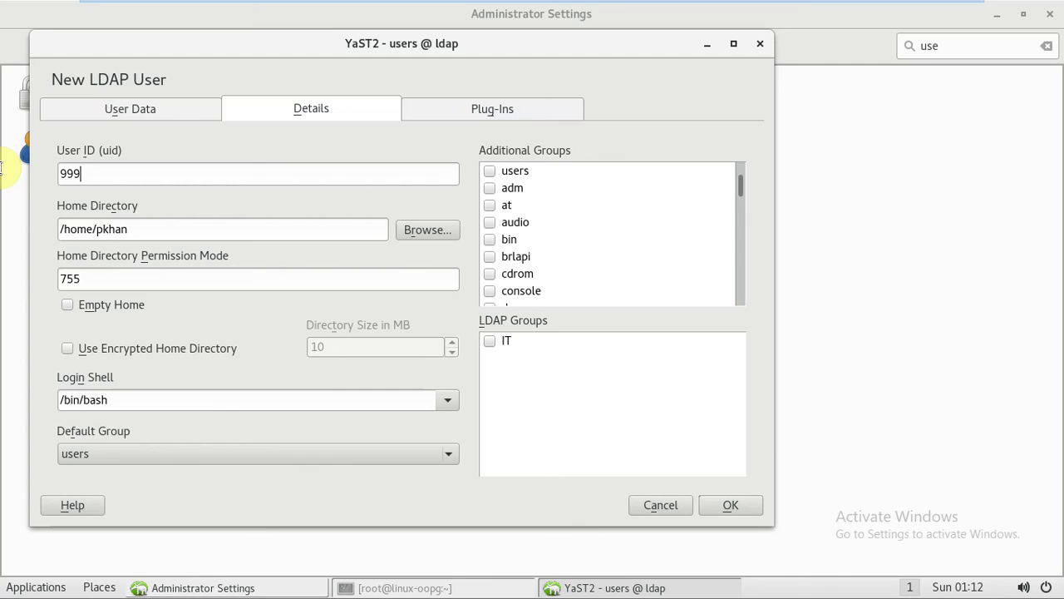
pyautogui.write('8')
pyautogui.hotkey('ctrl', 'a')
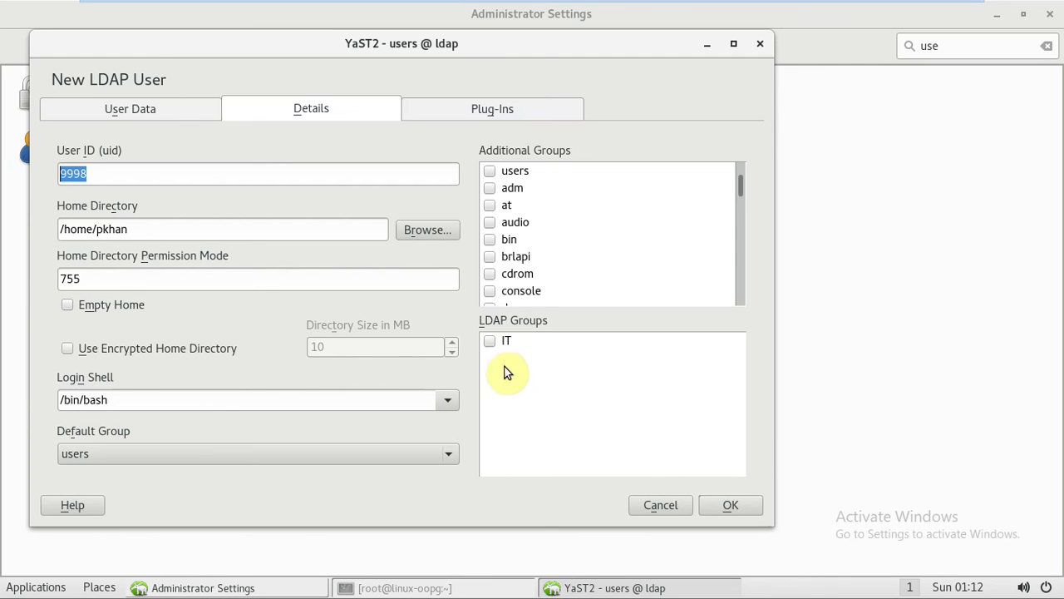
pyautogui.click(495, 342)
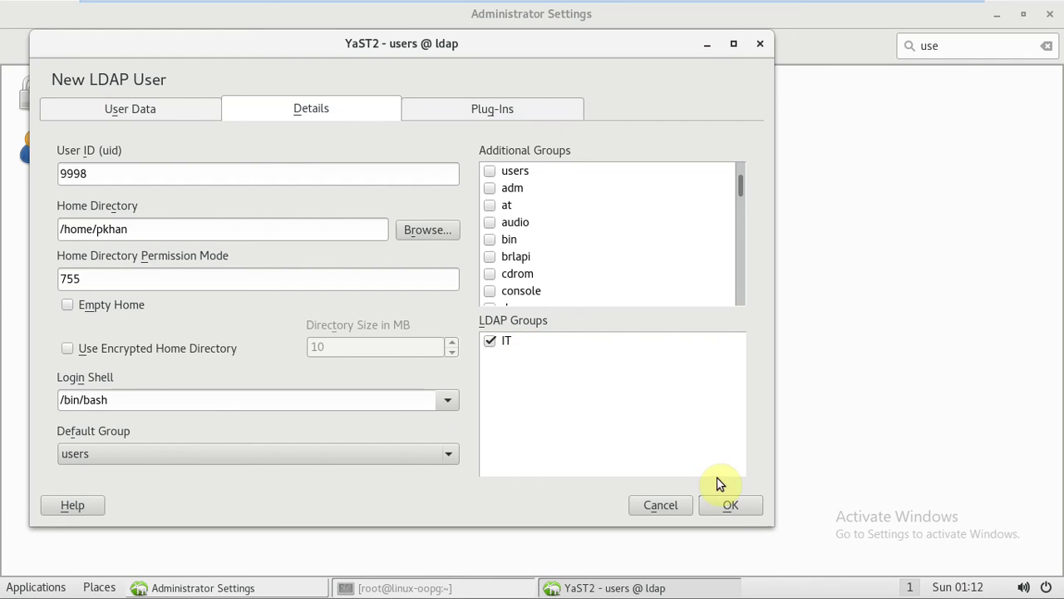
pyautogui.click(726, 503)
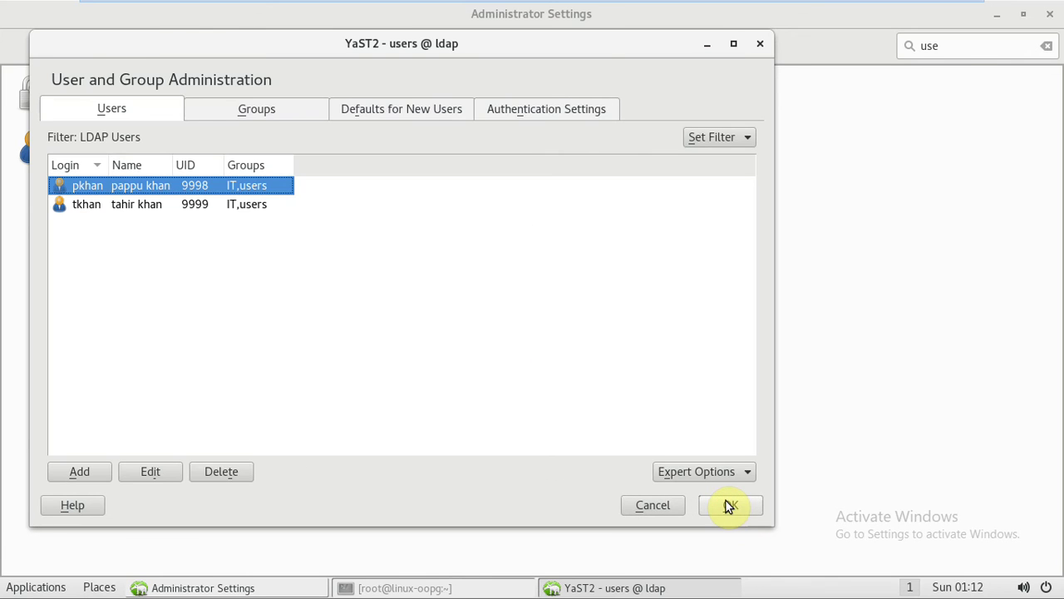
# Step: Write the YaST changes, leave the VM and PDF reader, and launch LDAP Admin maximized
pyautogui.click(726, 505)
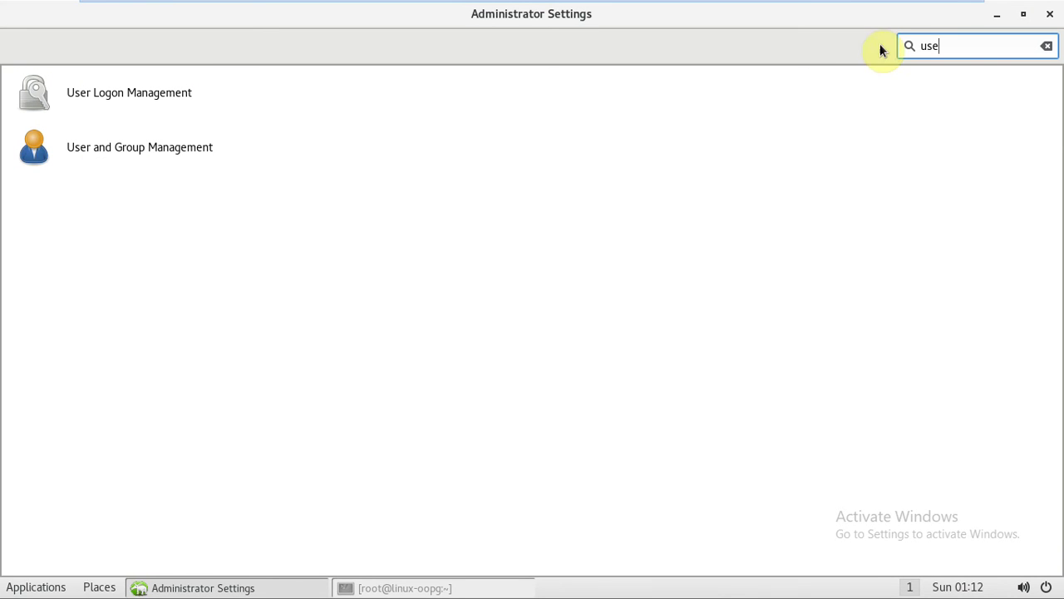
pyautogui.click(1055, 13)
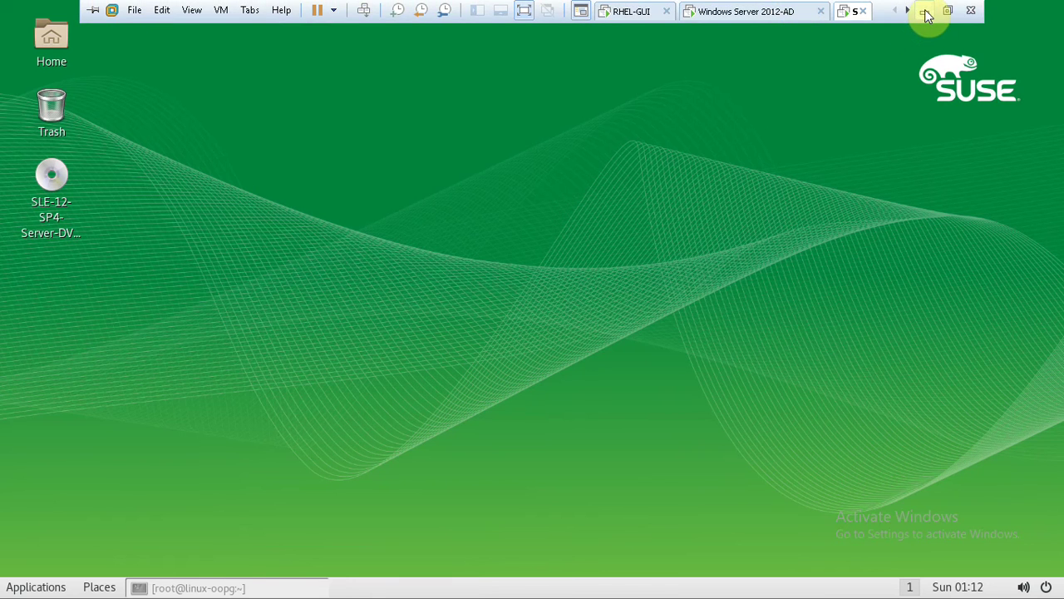
pyautogui.click(924, 11)
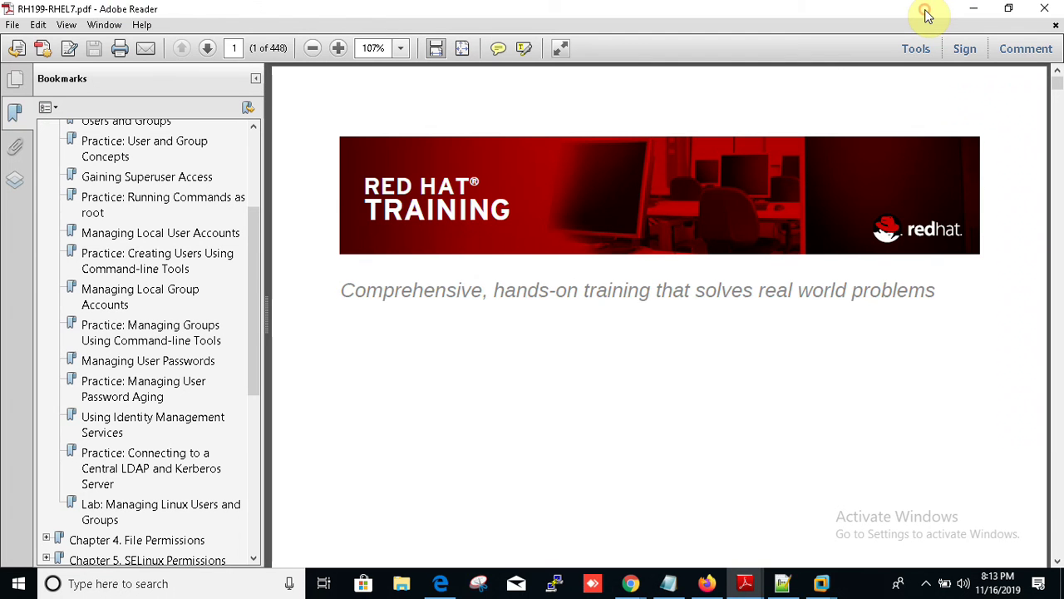
pyautogui.click(970, 10)
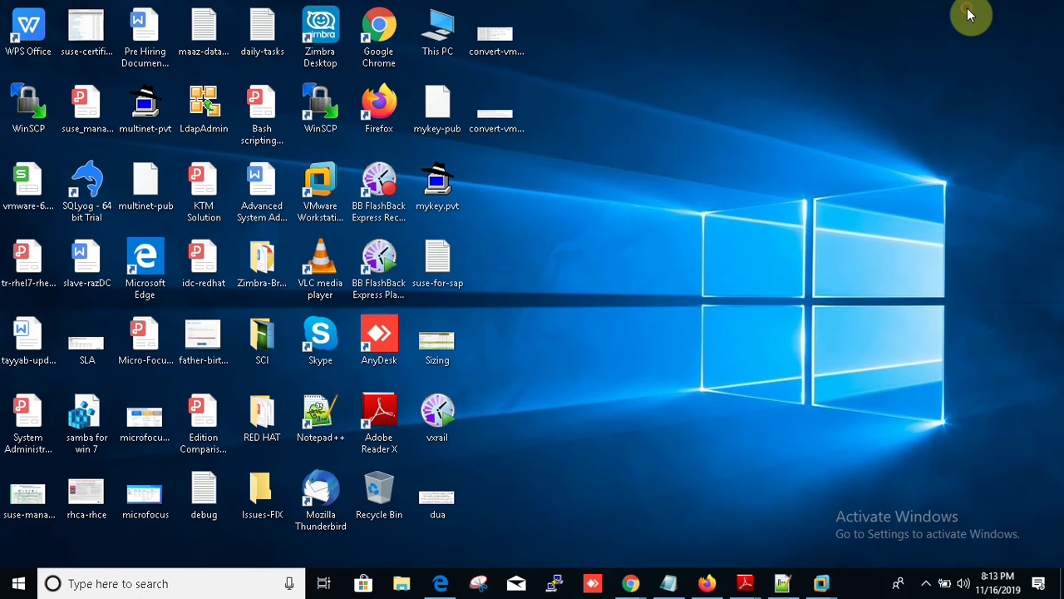
pyautogui.doubleClick(200, 105)
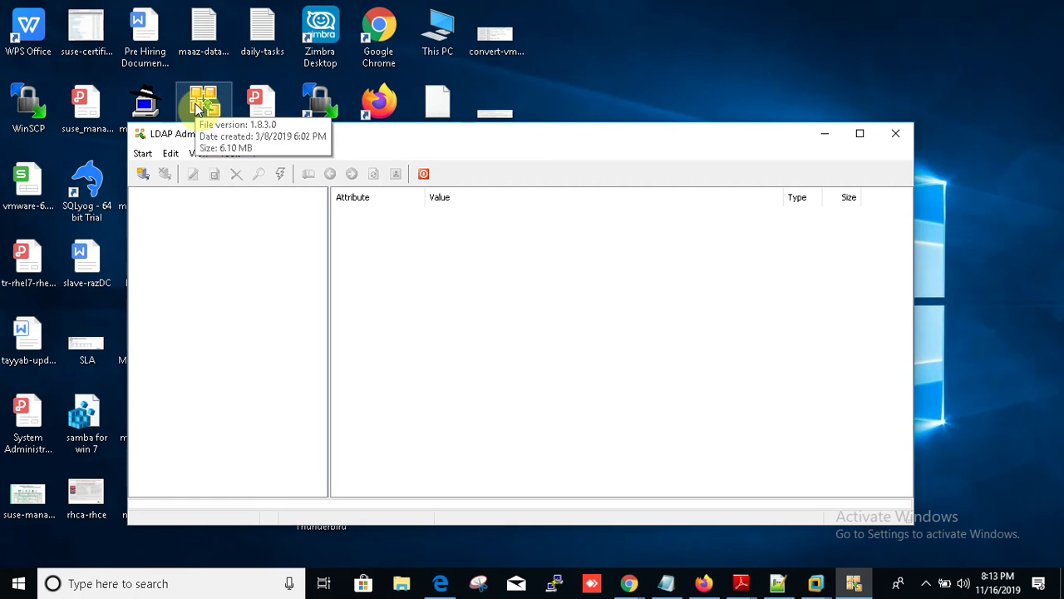
pyautogui.doubleClick(395, 135)
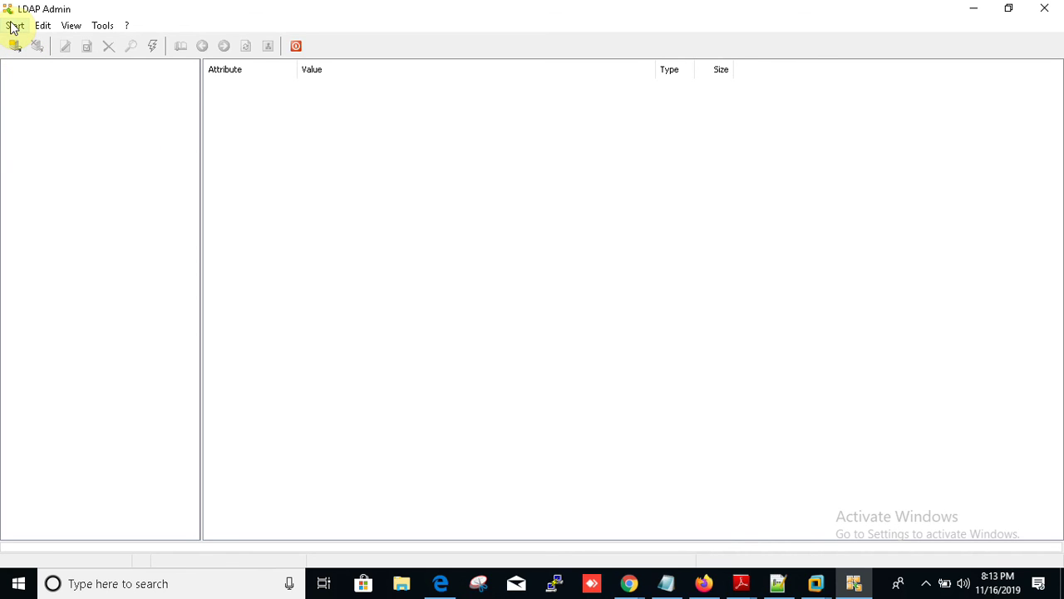
# Step: Start a new LDAP connection named 'Onwire LDAP'
pyautogui.click(15, 46)
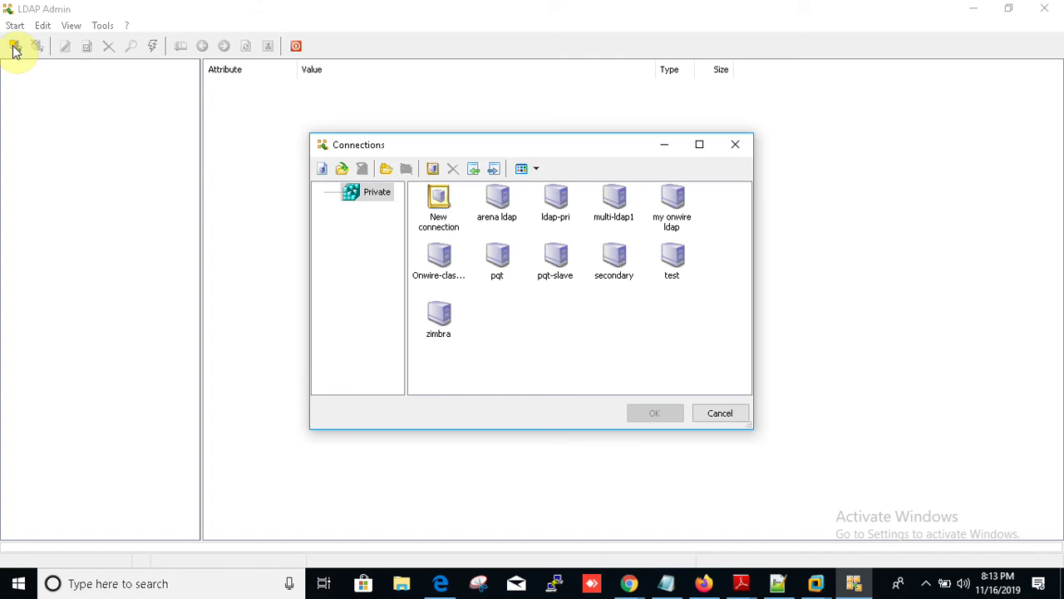
pyautogui.click(447, 218)
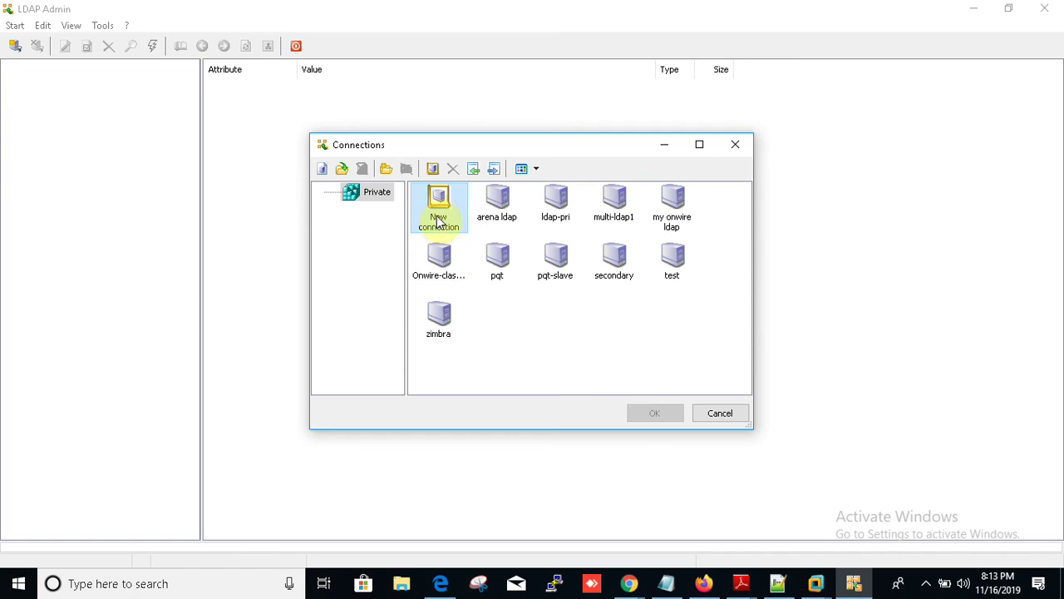
pyautogui.rightClick(435, 210)
pyautogui.click(474, 221)
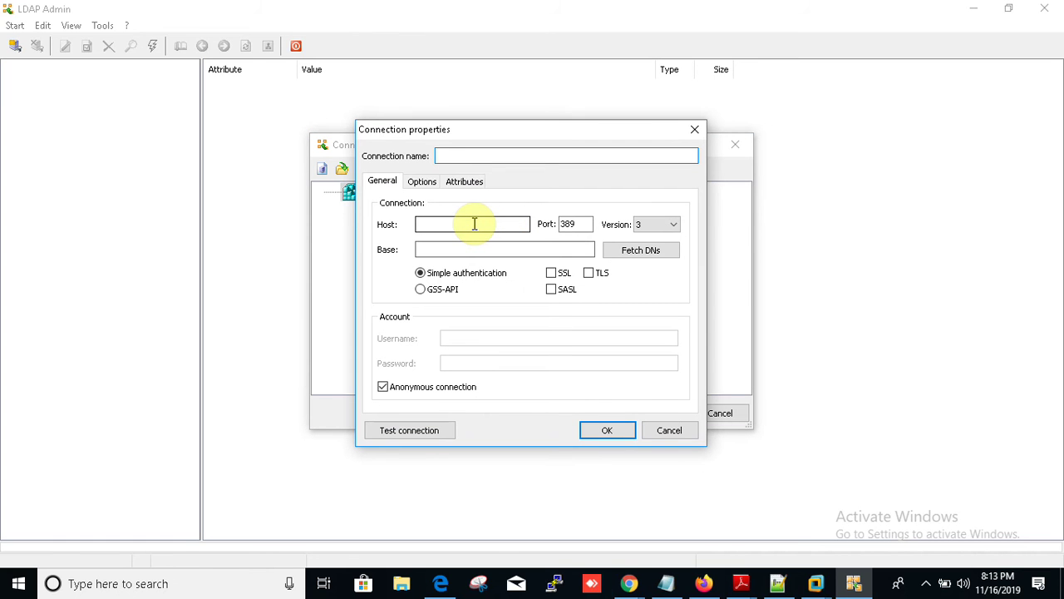
pyautogui.write('O')
pyautogui.press('BackSpace')
pyautogui.write('Onwi')
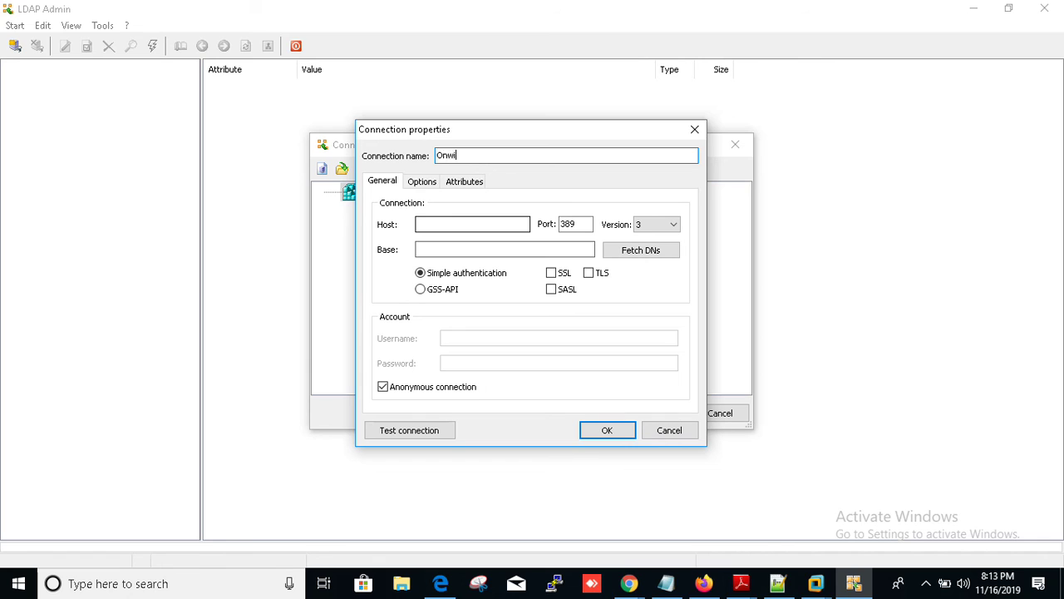
pyautogui.write('re LDAP')
pyautogui.press('Tab')
pyautogui.press('Tab')
pyautogui.press('Tab')
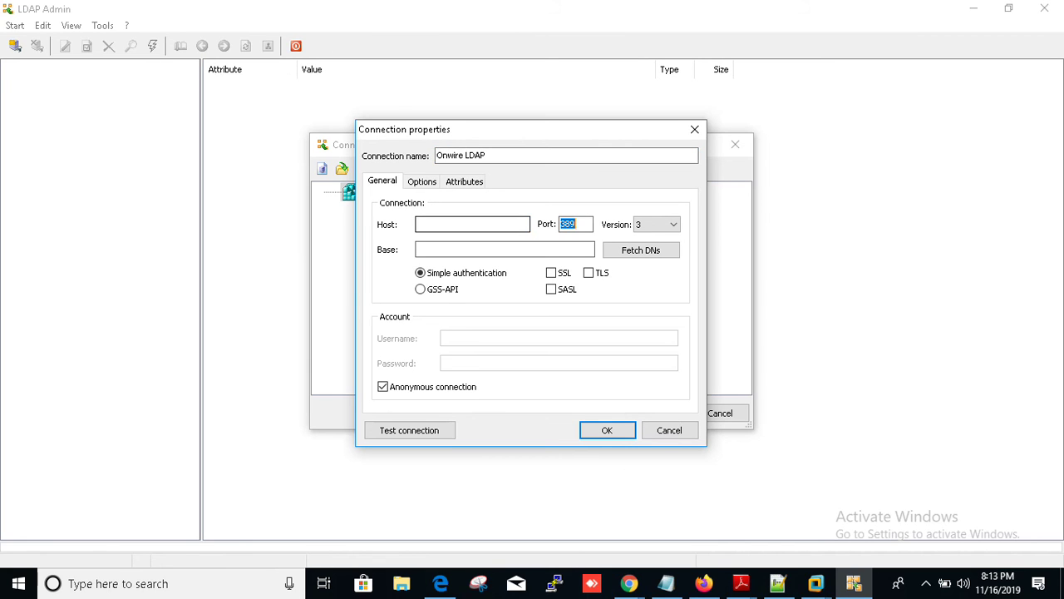
# Step: Set host 192.168.40.100 and fetch base DN dc=onwire,dc=lab from the server
pyautogui.click(472, 223)
pyautogui.write('1')
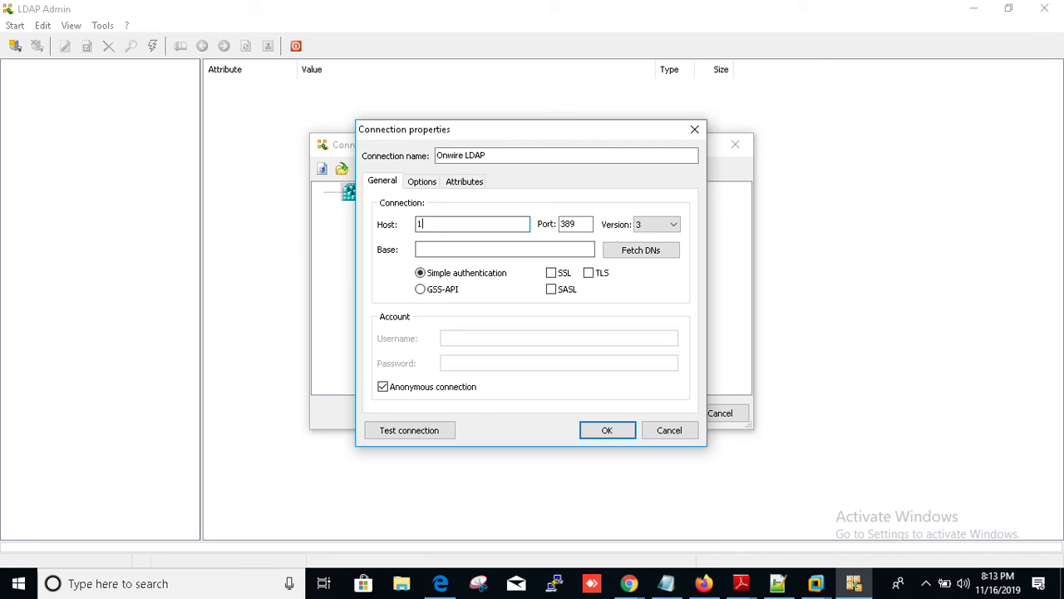
pyautogui.write('92.168.40.100')
pyautogui.press('Tab')
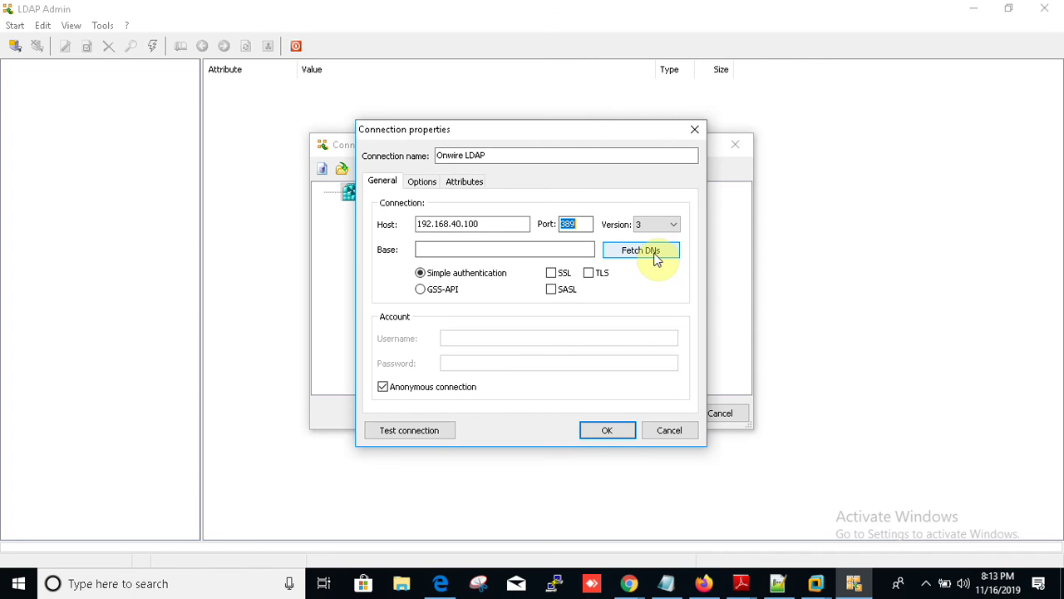
pyautogui.click(565, 250)
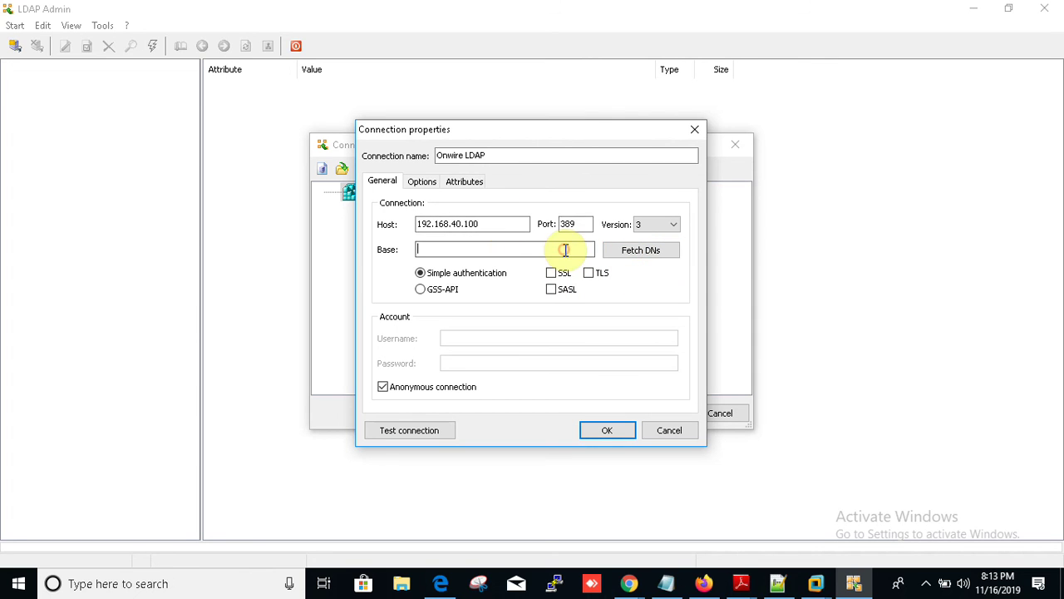
pyautogui.click(664, 261)
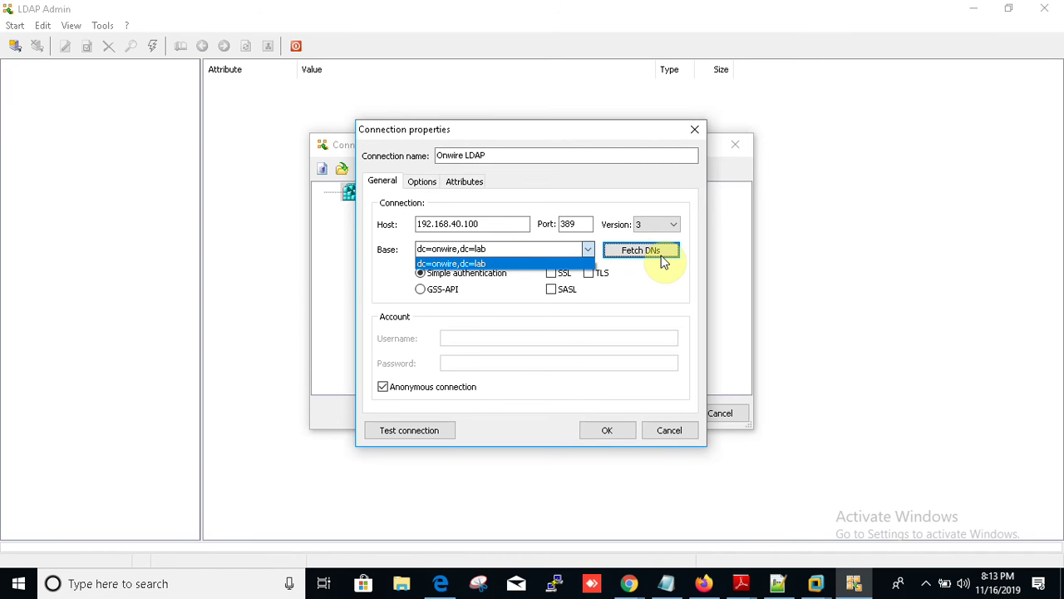
pyautogui.click(505, 263)
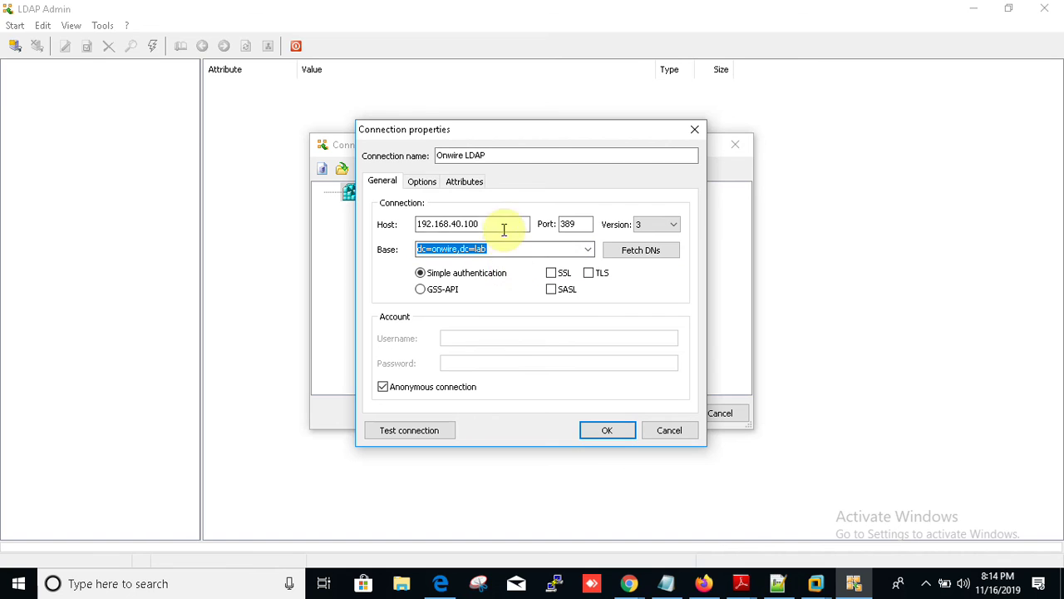
pyautogui.click(503, 225)
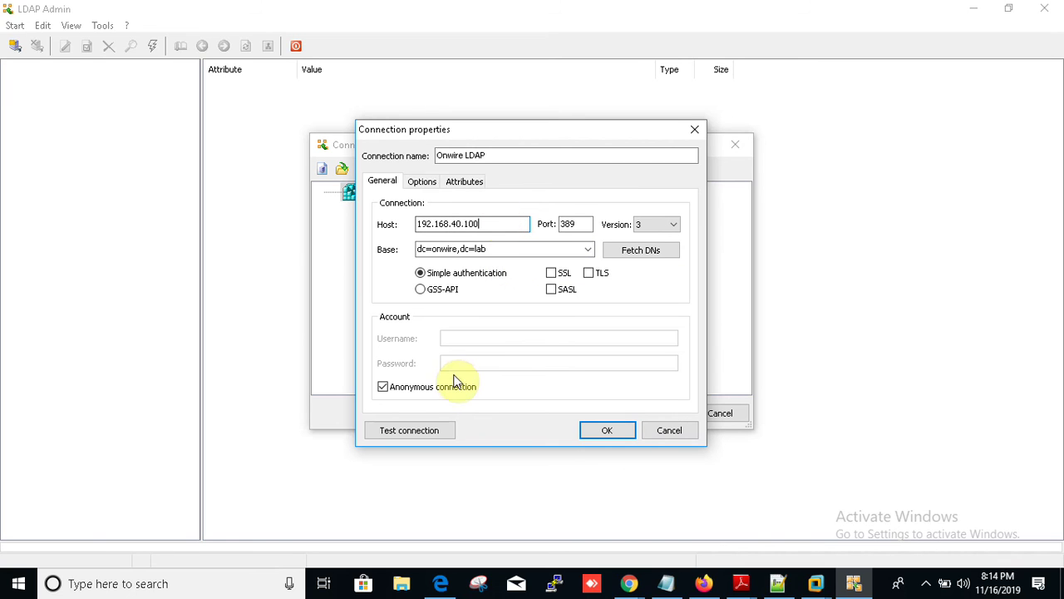
# Step: Authenticate as cn=administrator,dc=onwire,dc=lab with the admin password, test successfully, and save
pyautogui.click(422, 387)
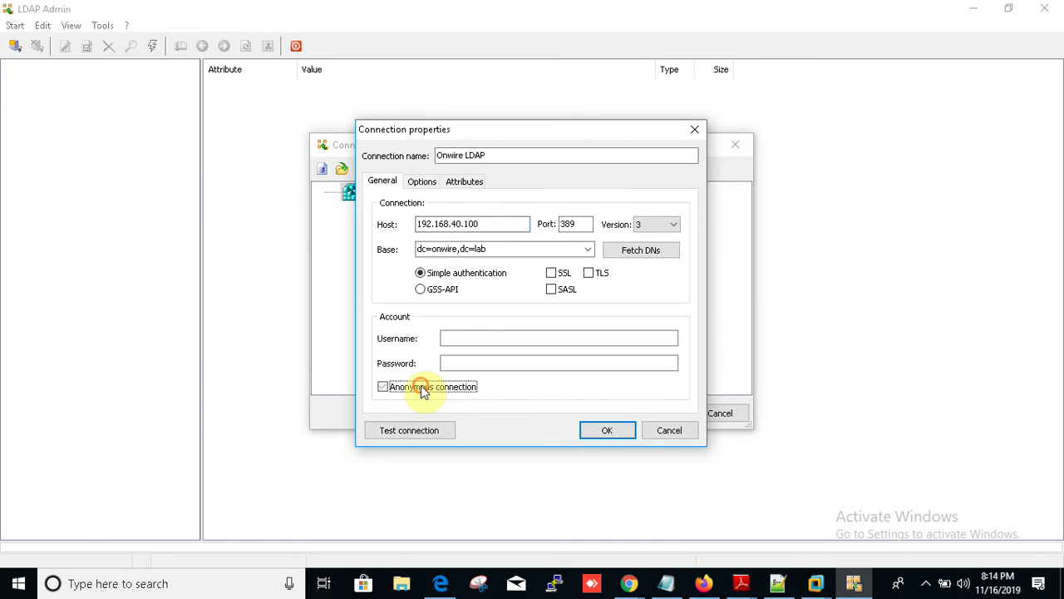
pyautogui.click(467, 335)
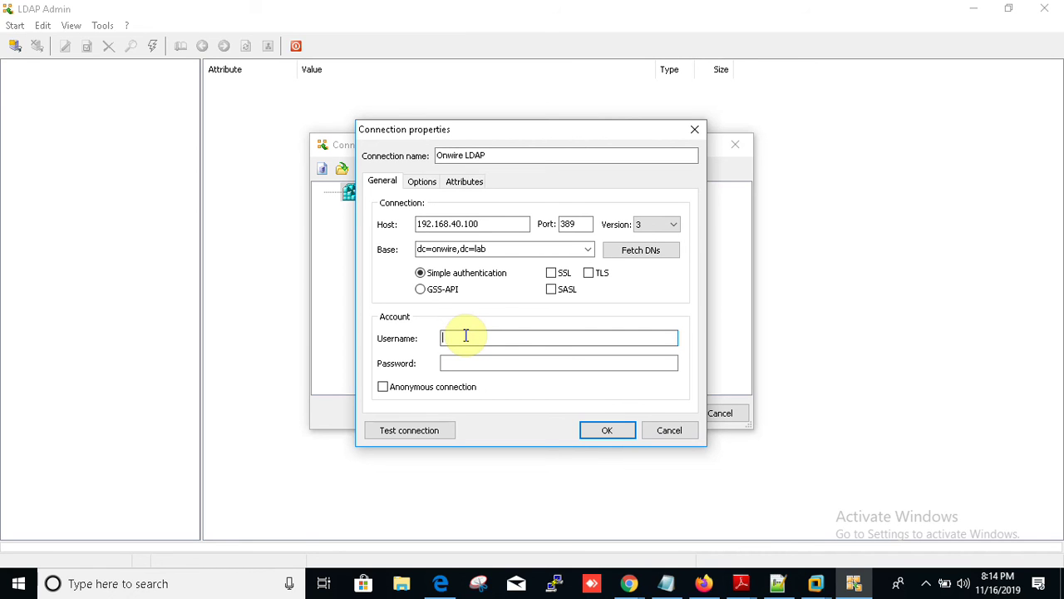
pyautogui.write('cn=')
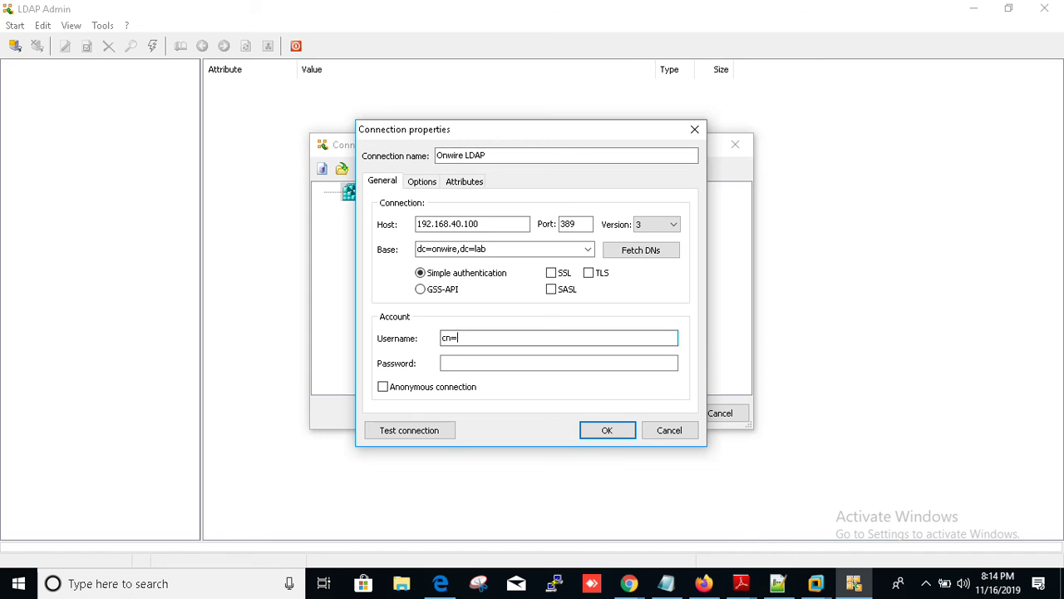
pyautogui.write('administrator,dc=onwire,dc=lab')
pyautogui.press('Tab')
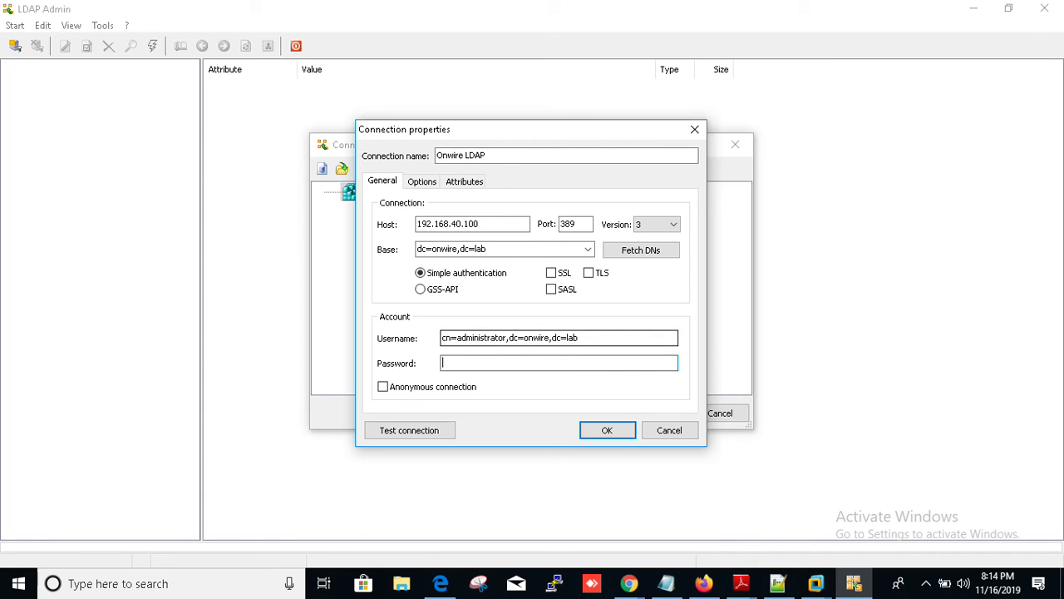
pyautogui.click(408, 433)
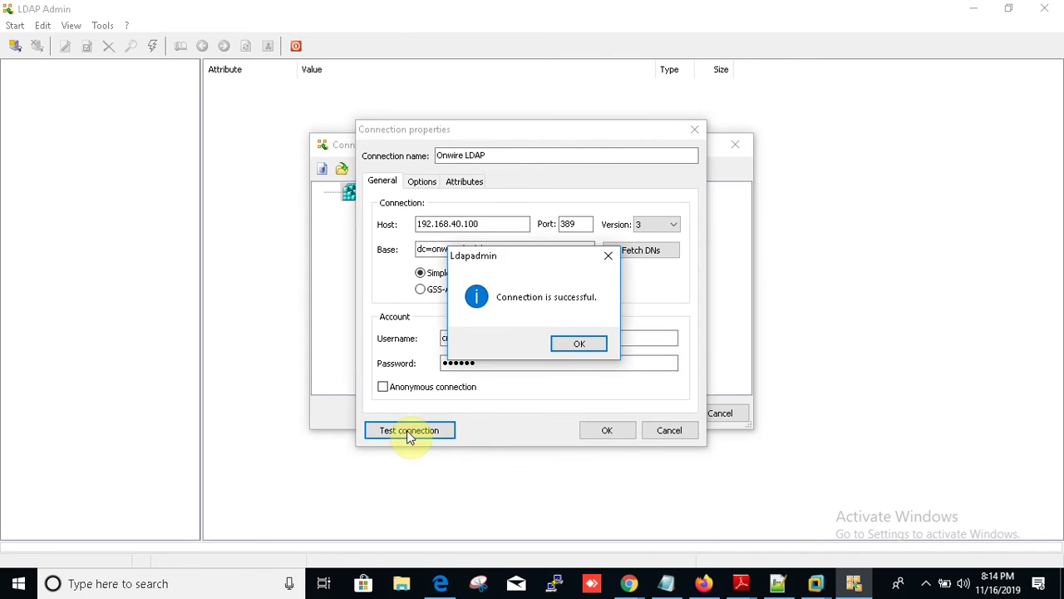
pyautogui.click(580, 344)
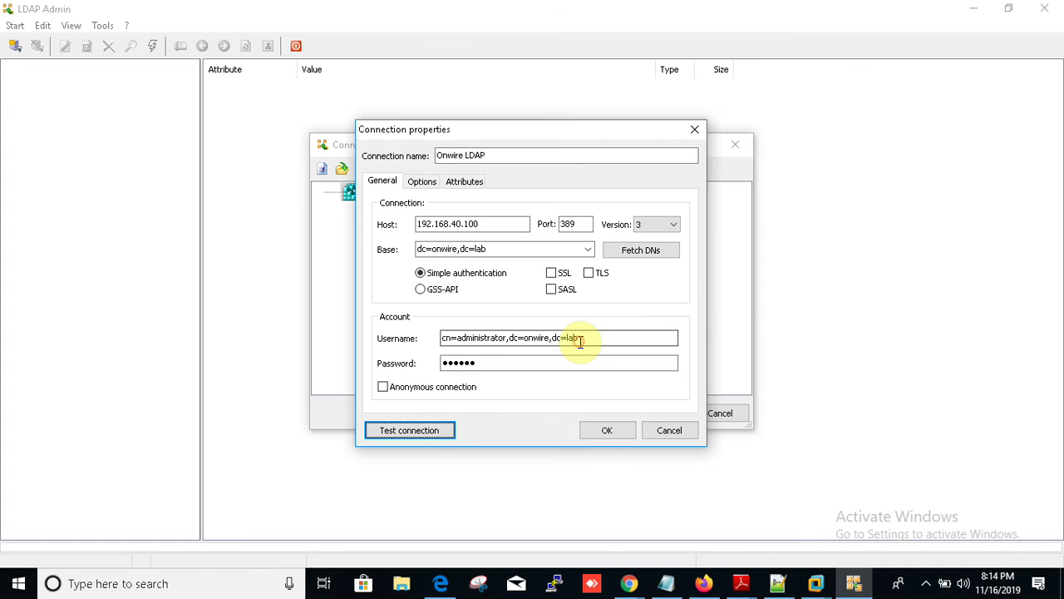
pyautogui.click(606, 431)
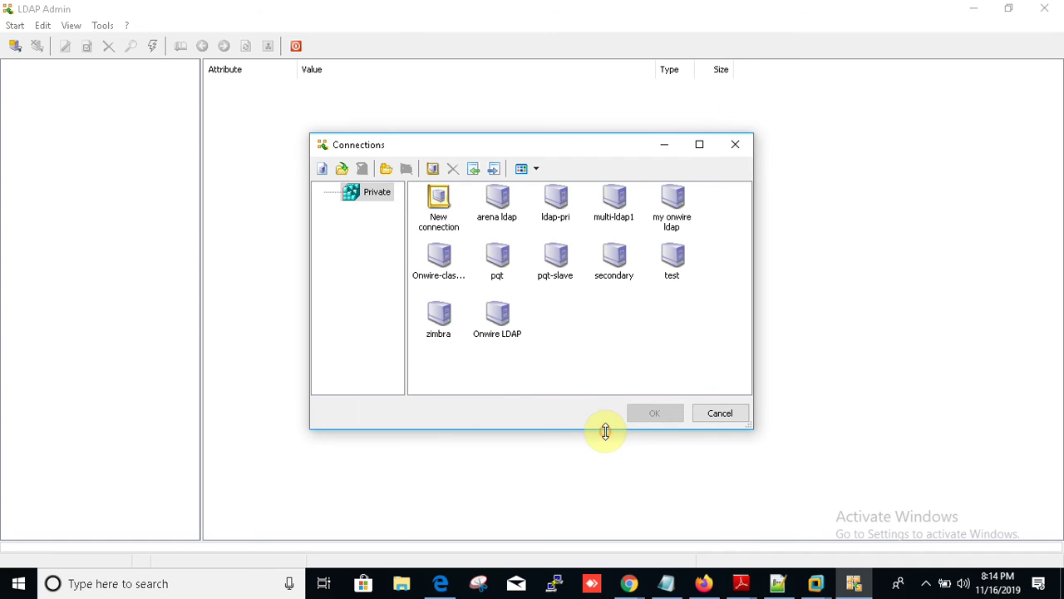
# Step: Connect to Onwire LDAP, expand ou=group and ou=people, and start a new organizational unit under the root
pyautogui.doubleClick(496, 332)
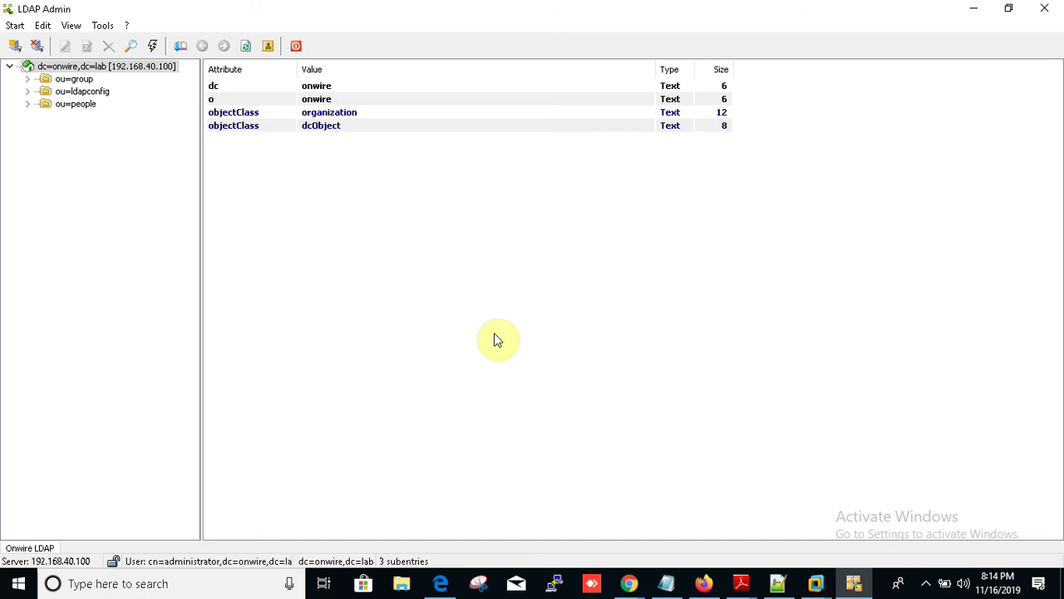
pyautogui.click(29, 79)
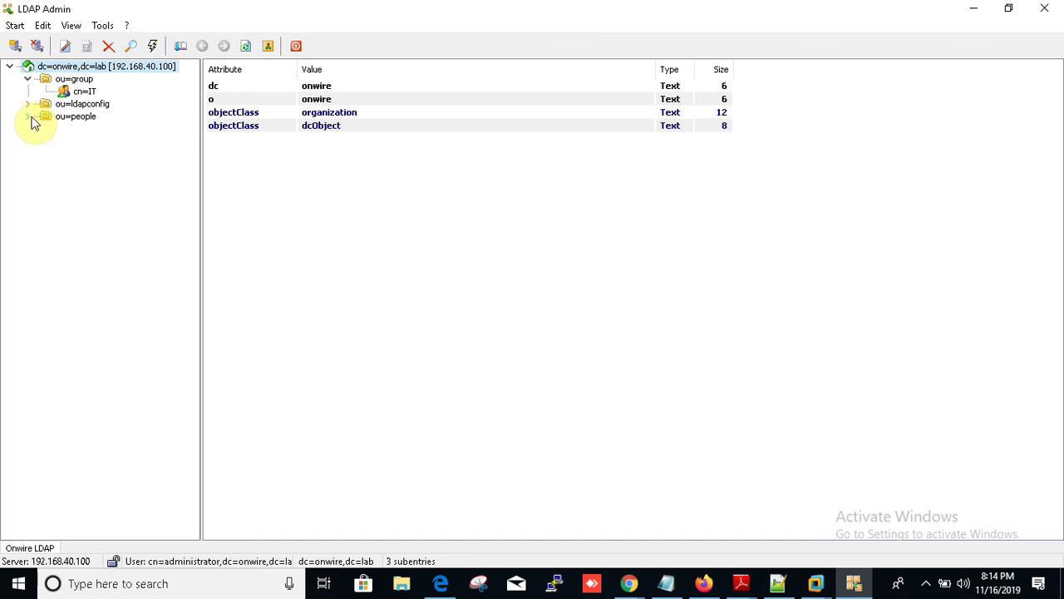
pyautogui.click(27, 116)
pyautogui.rightClick(84, 71)
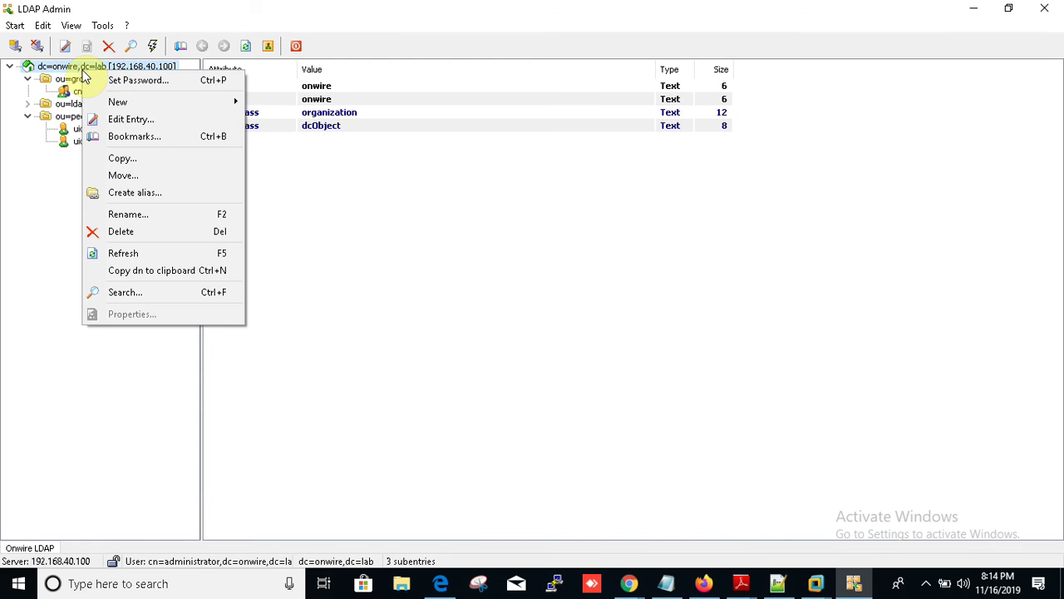
pyautogui.moveTo(203, 99)
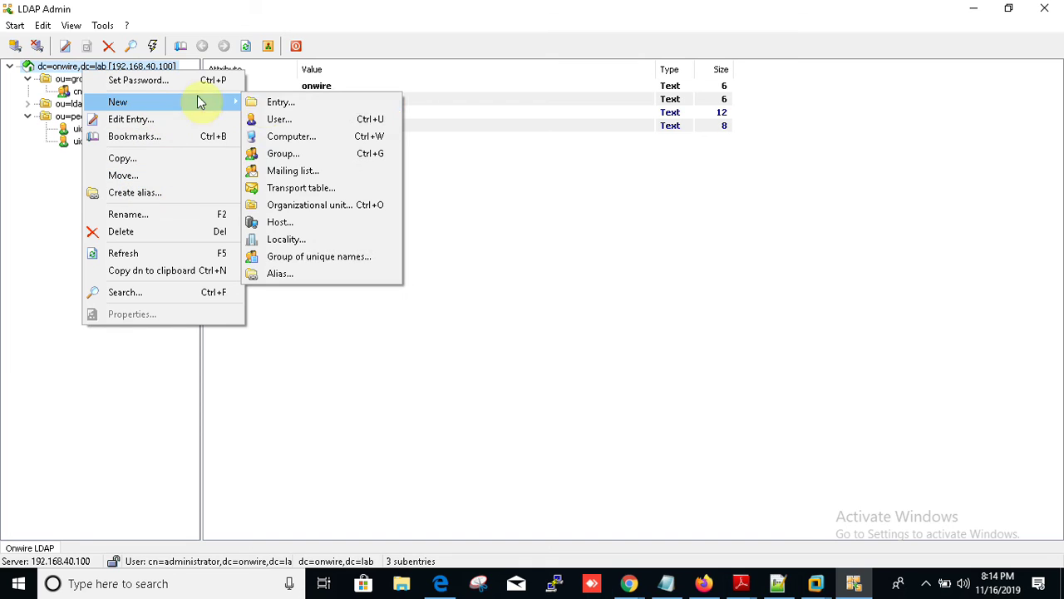
pyautogui.click(291, 207)
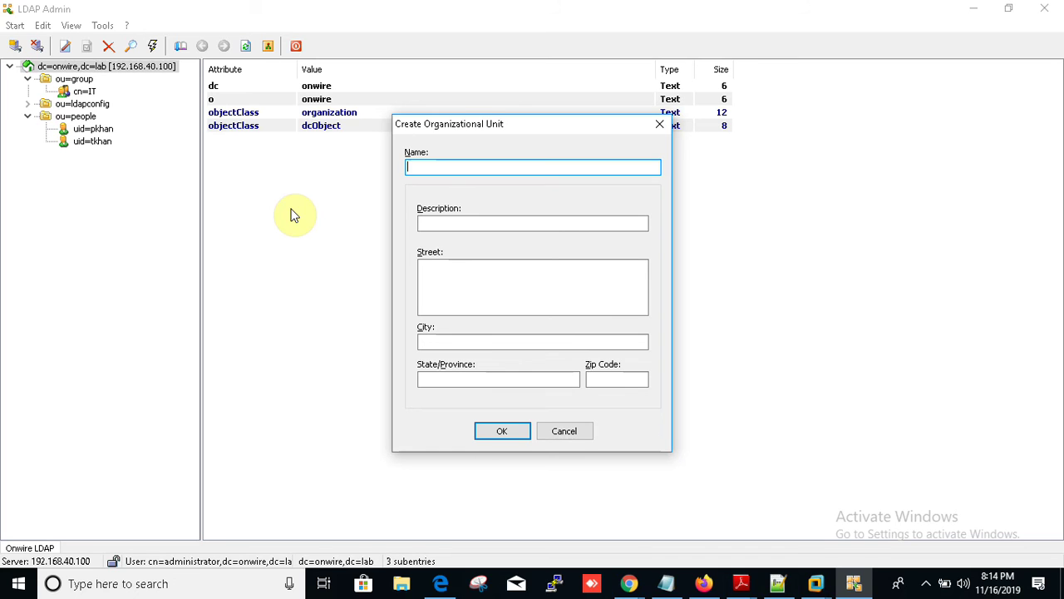
# Step: Name the organizational unit HR and create it under dc=onwire,dc=lab
pyautogui.write('IT')
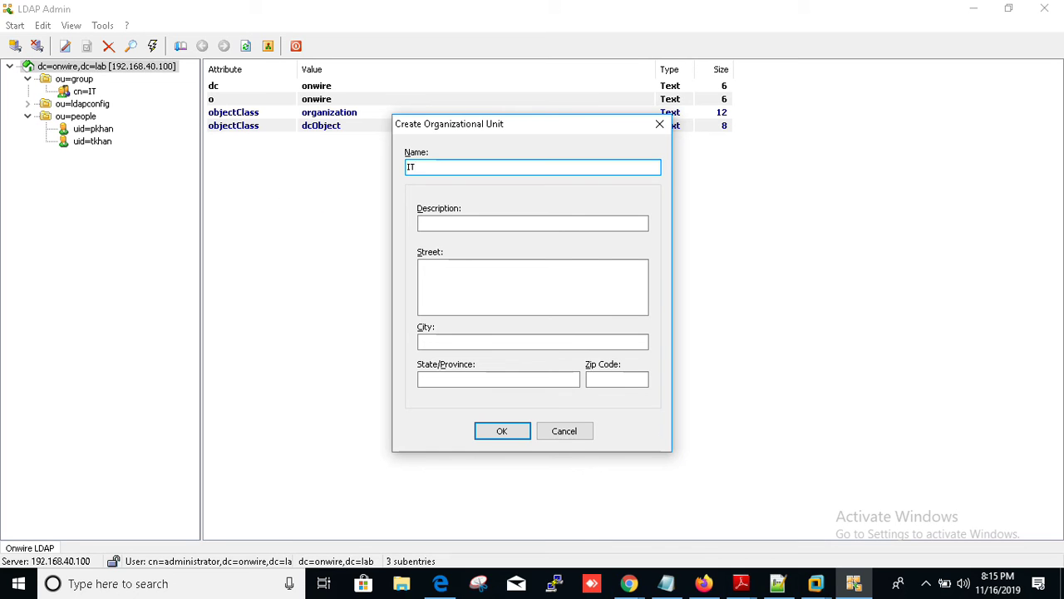
pyautogui.press('BackSpace')
pyautogui.press('BackSpace')
pyautogui.write('HR')
pyautogui.click(499, 431)
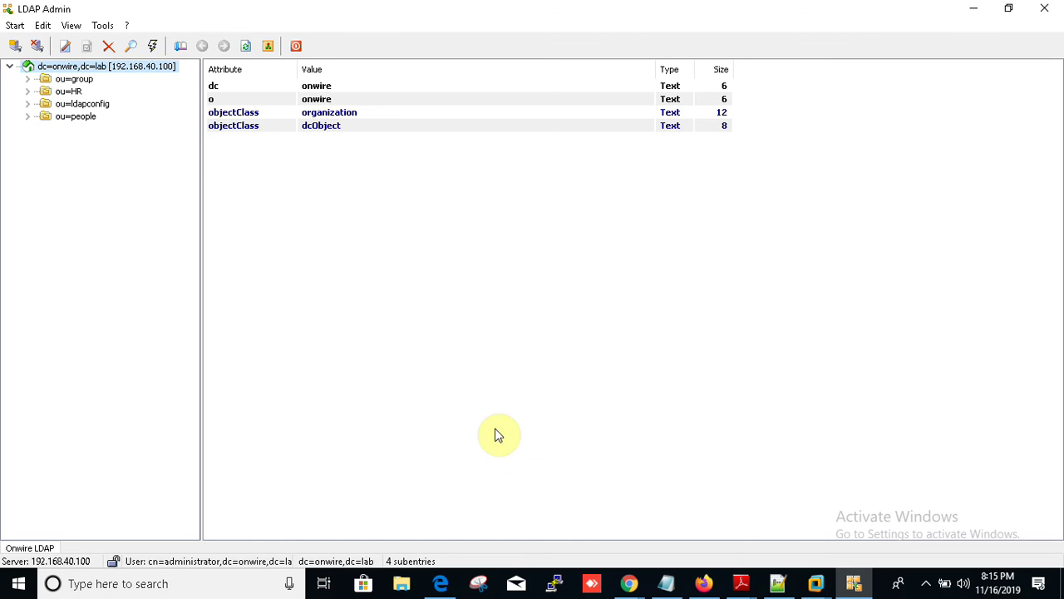
# Step: Start creating a new user under the ou=HR entry
pyautogui.click(68, 91)
pyautogui.rightClick(73, 93)
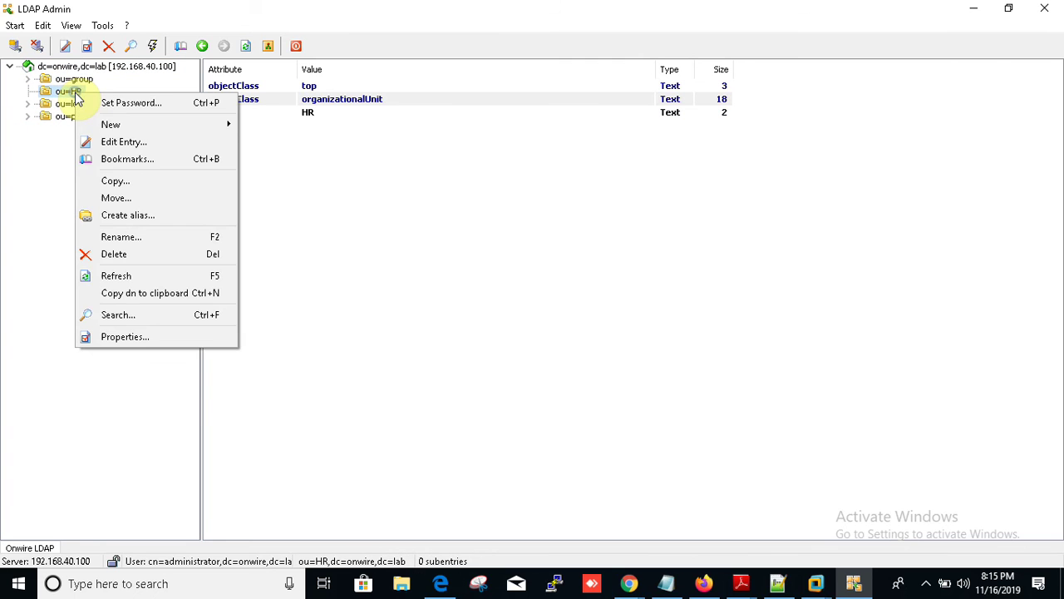
pyautogui.moveTo(117, 125)
pyautogui.click(268, 143)
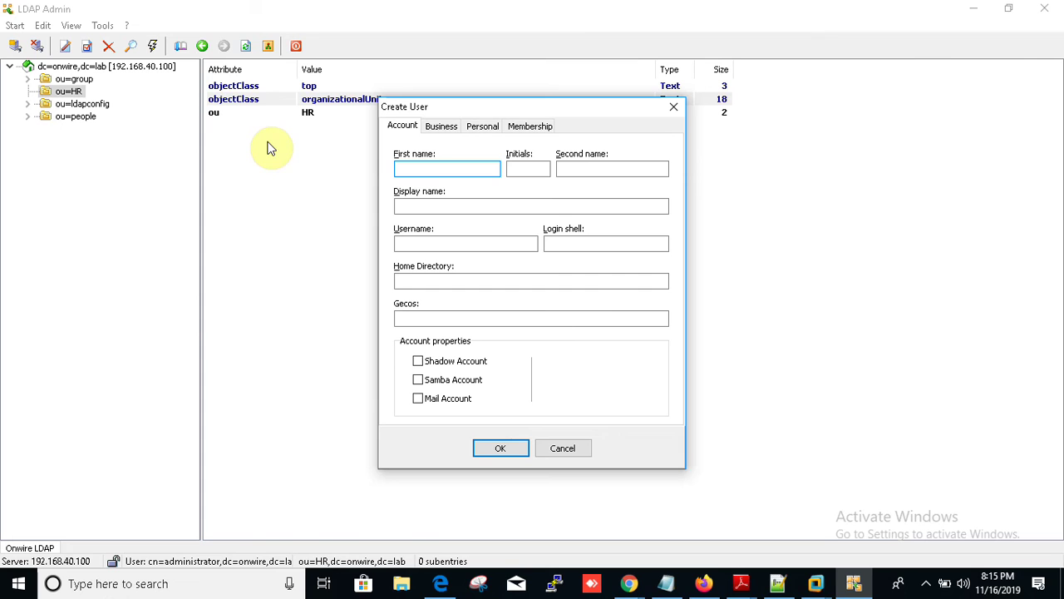
# Step: Enter the new user's first name, last name and display name
pyautogui.press('Tab')
pyautogui.press('Tab')
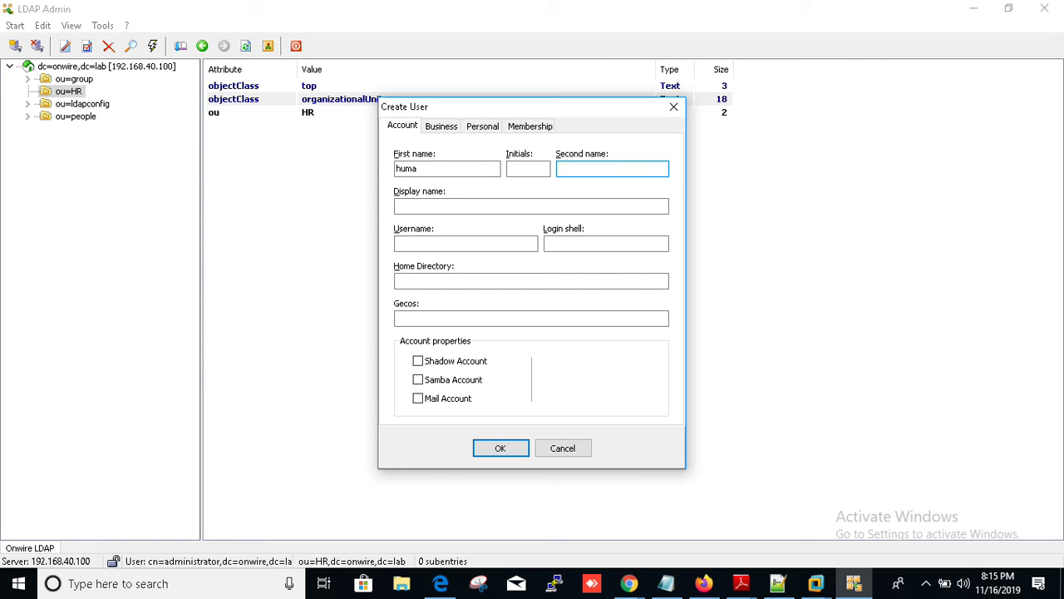
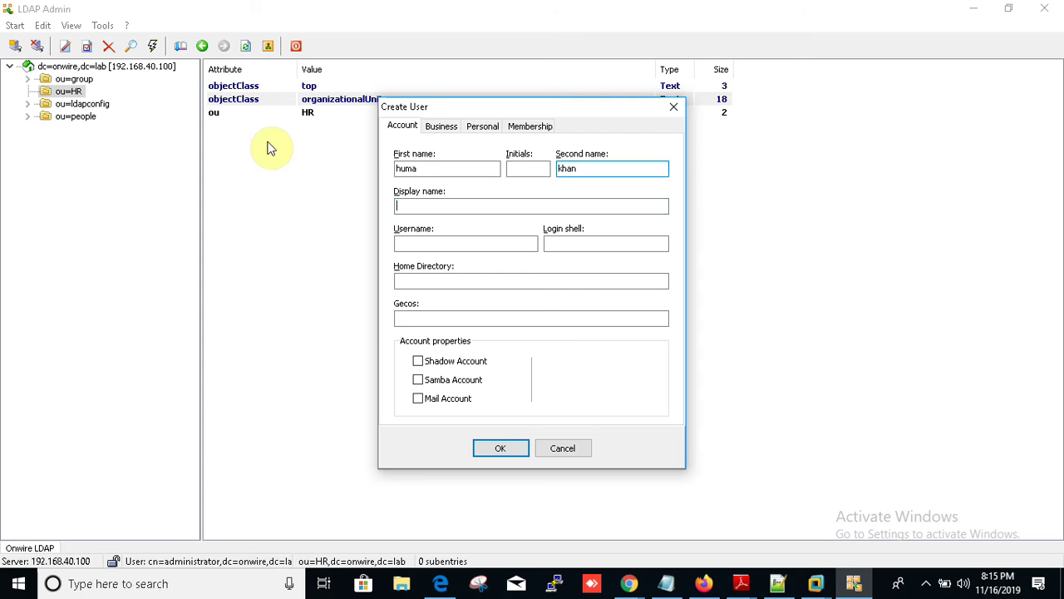
pyautogui.press('Tab')
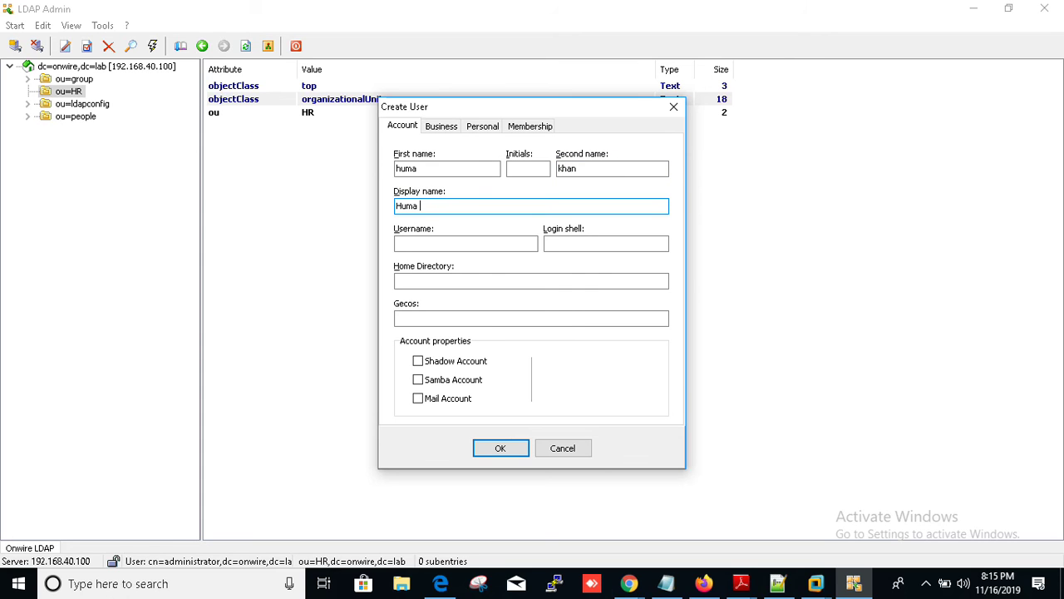
pyautogui.press('Tab')
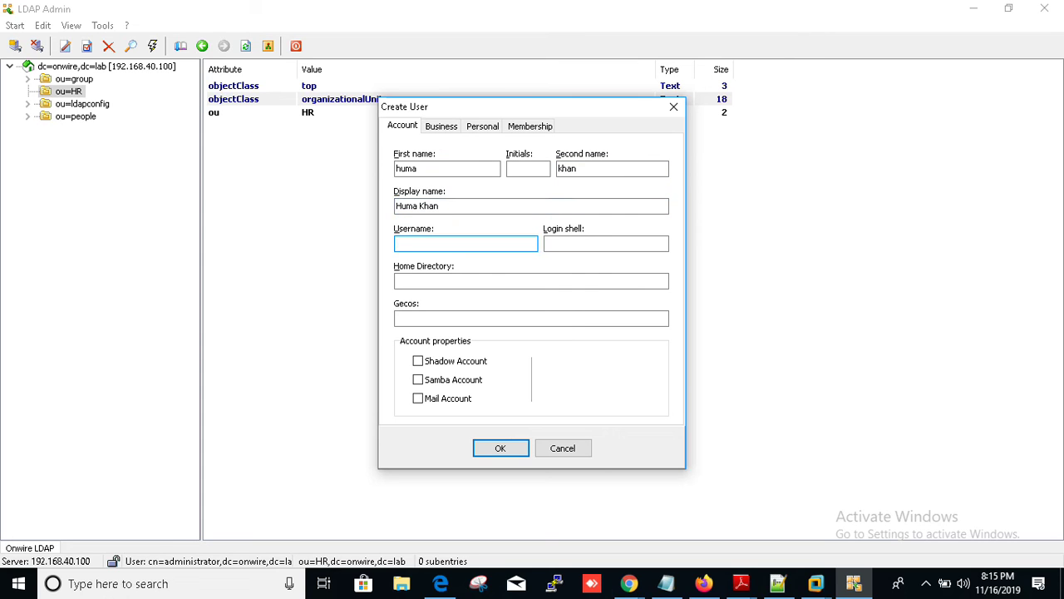
# Step: Fill in the username, login shell /bin/bash and a home directory under /home
pyautogui.press('Tab')
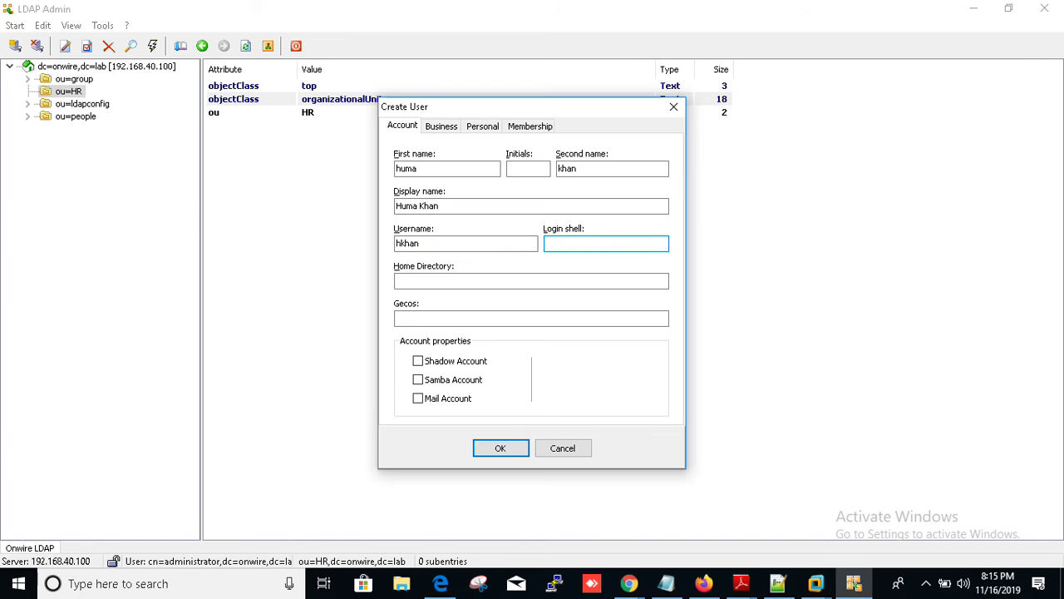
pyautogui.write('/bin/bash')
pyautogui.press('Tab')
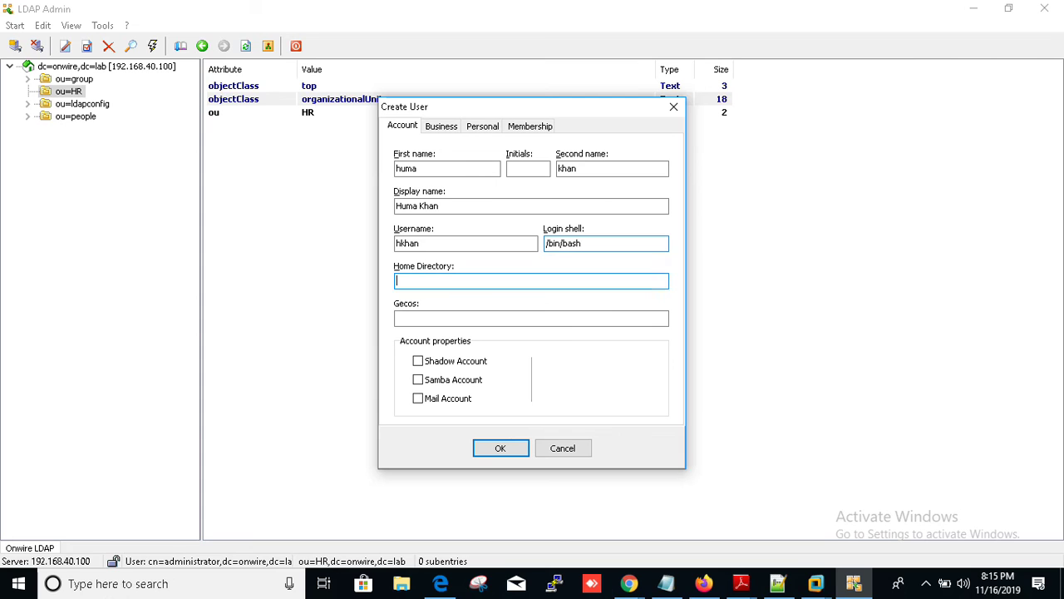
pyautogui.write('/home/huma')
pyautogui.press('Tab')
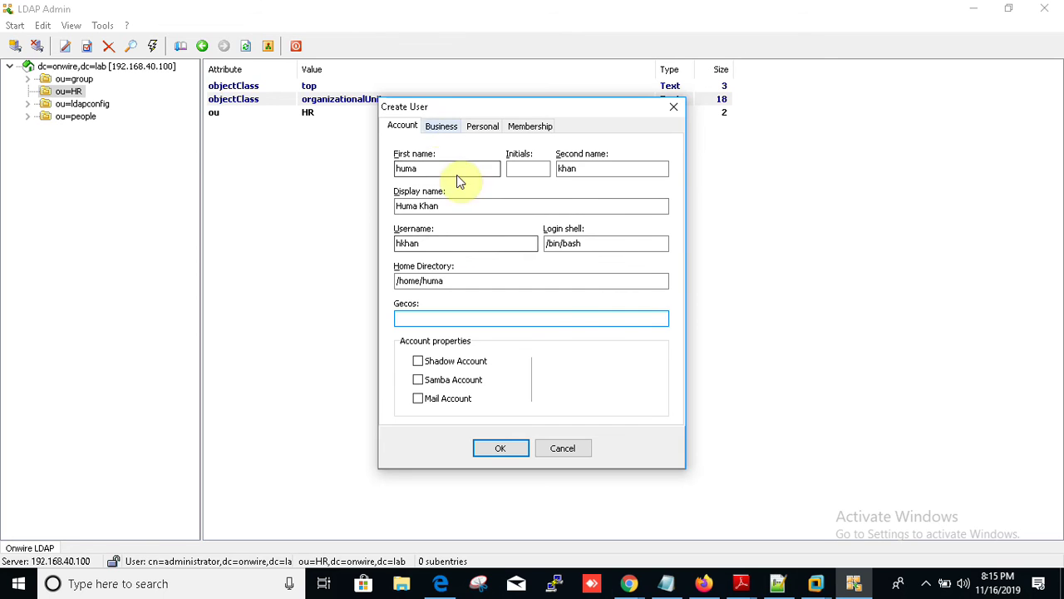
# Step: Create the HR user, then set and confirm its password with SHA1 encryption
pyautogui.click(503, 448)
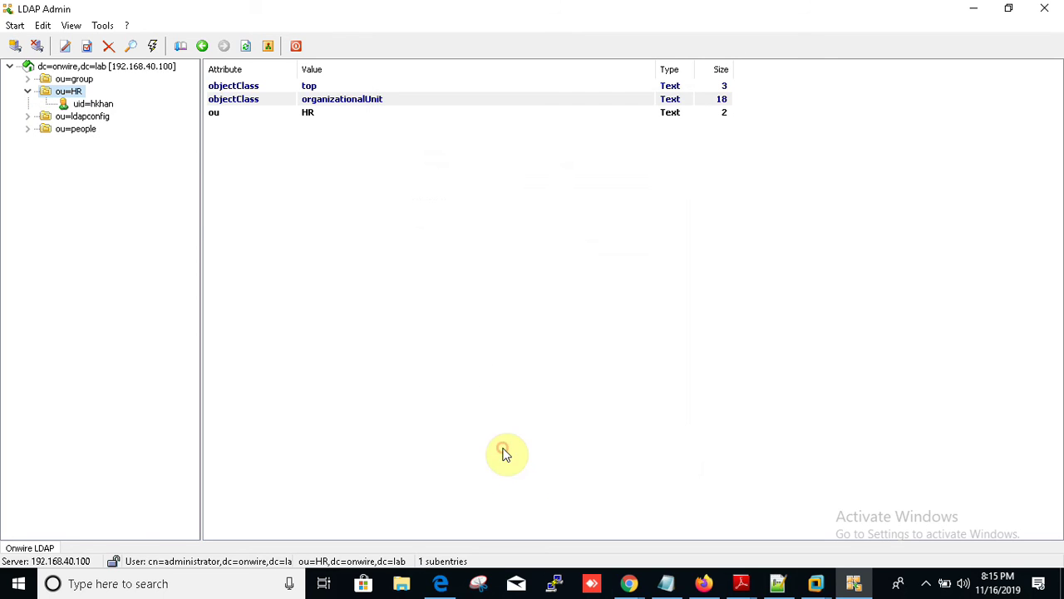
pyautogui.click(93, 103)
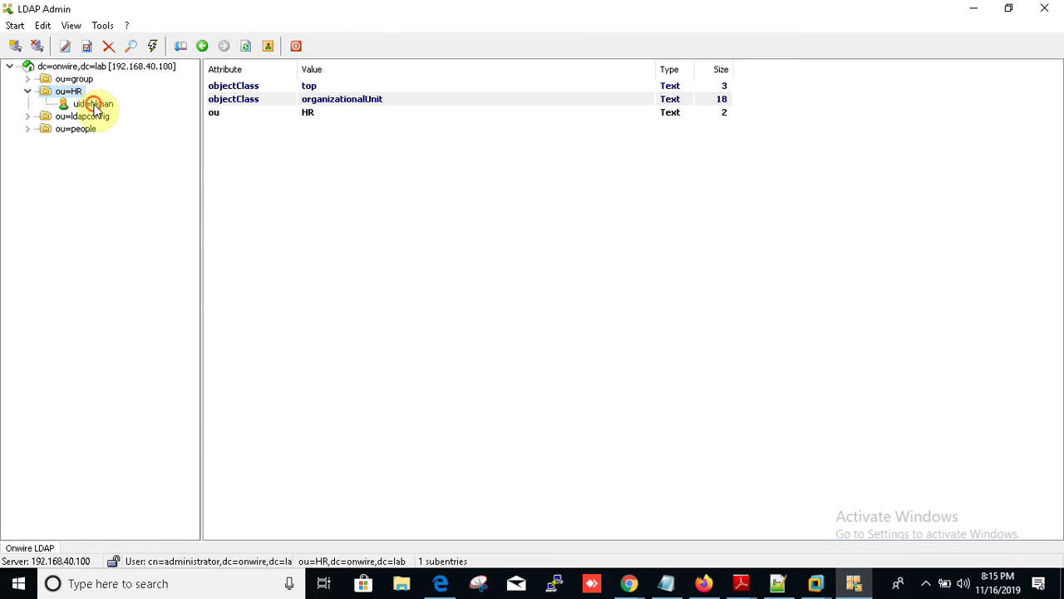
pyautogui.rightClick(94, 105)
pyautogui.click(139, 119)
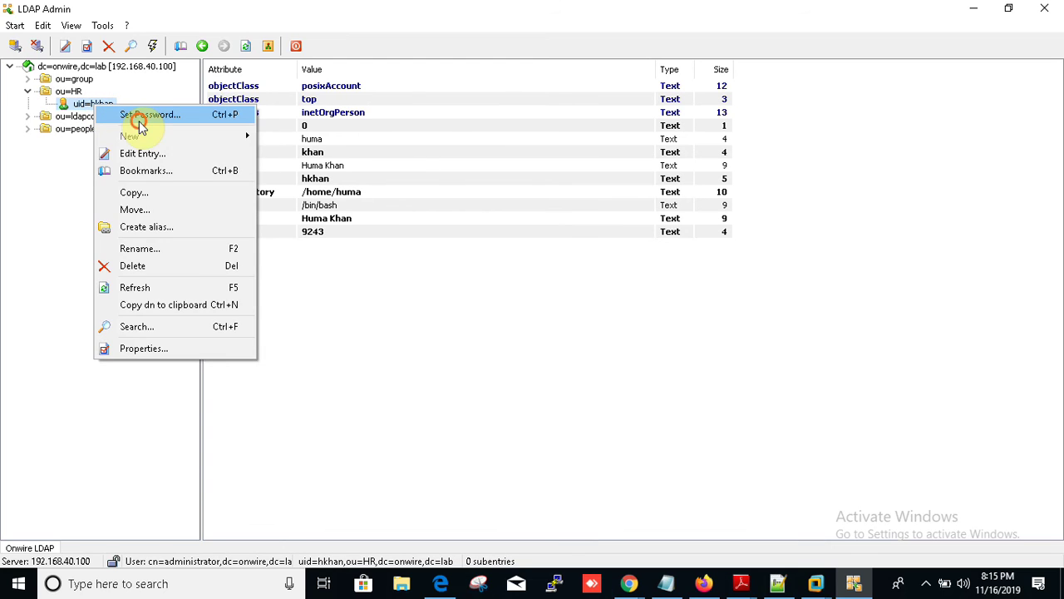
pyautogui.write('••••••')
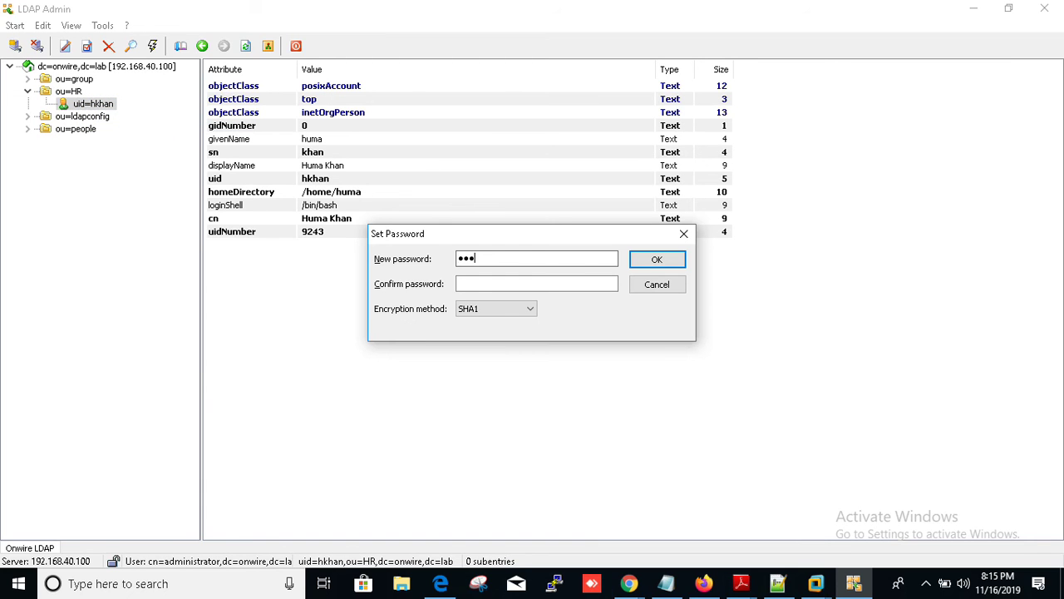
pyautogui.press('Tab')
pyautogui.write('••••••')
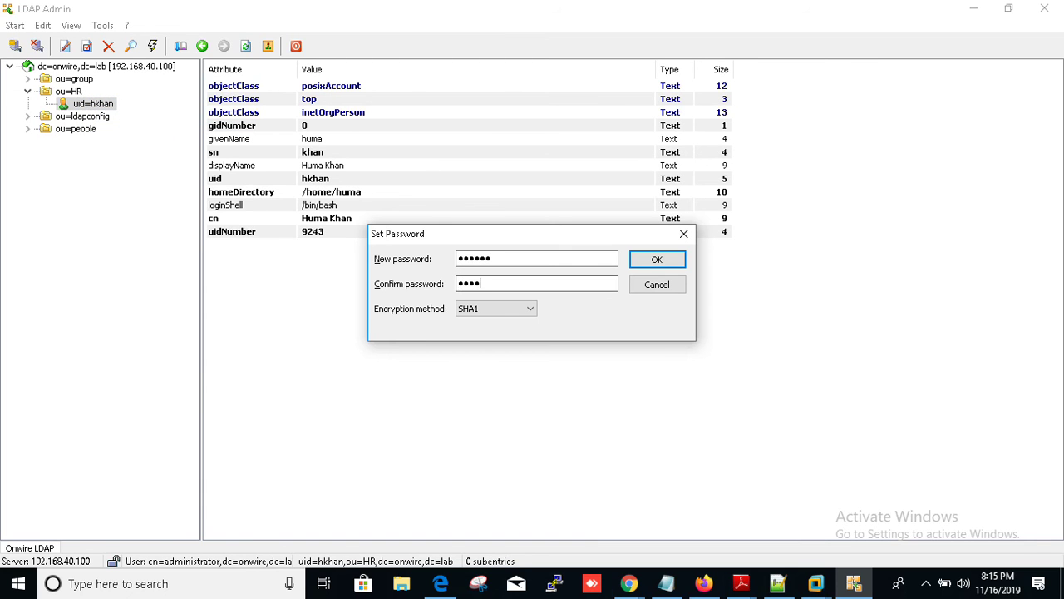
pyautogui.click(645, 259)
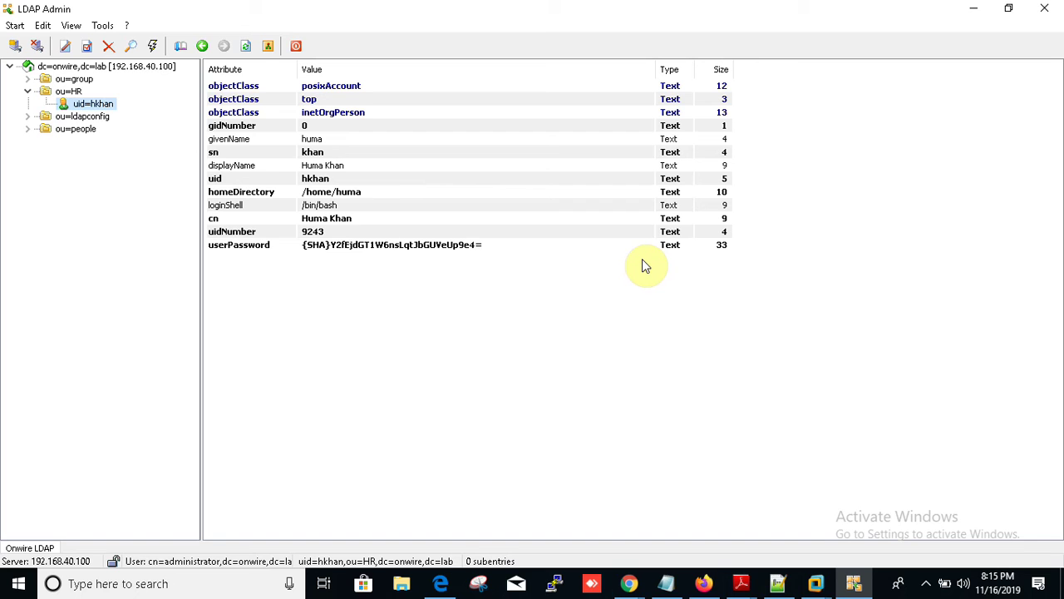
# Step: Expand ou=people and ou=group, then view cn=IT's members and both ou=people users' attributes
pyautogui.doubleClick(62, 130)
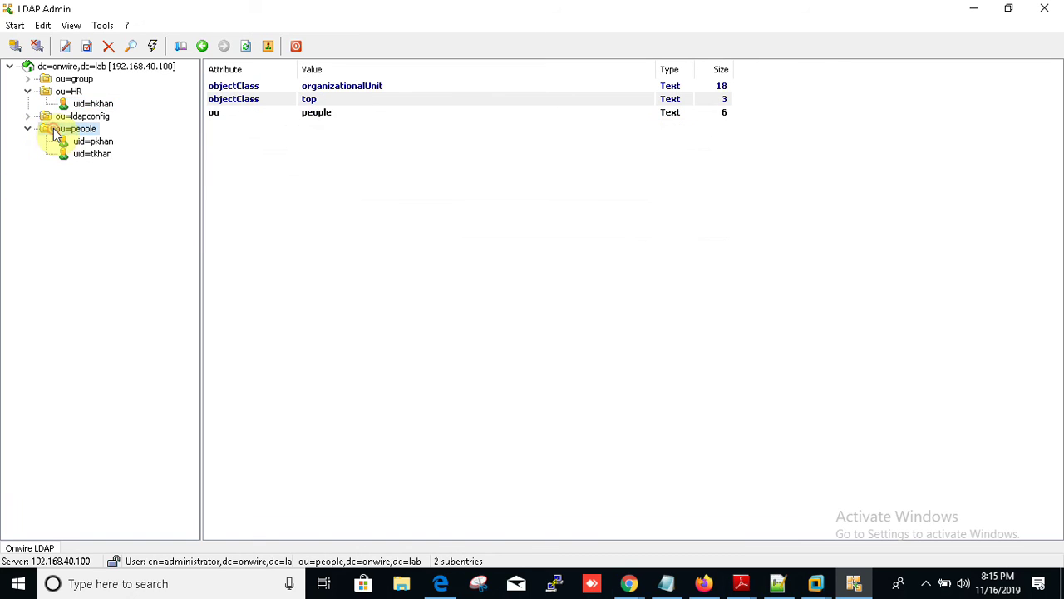
pyautogui.doubleClick(74, 79)
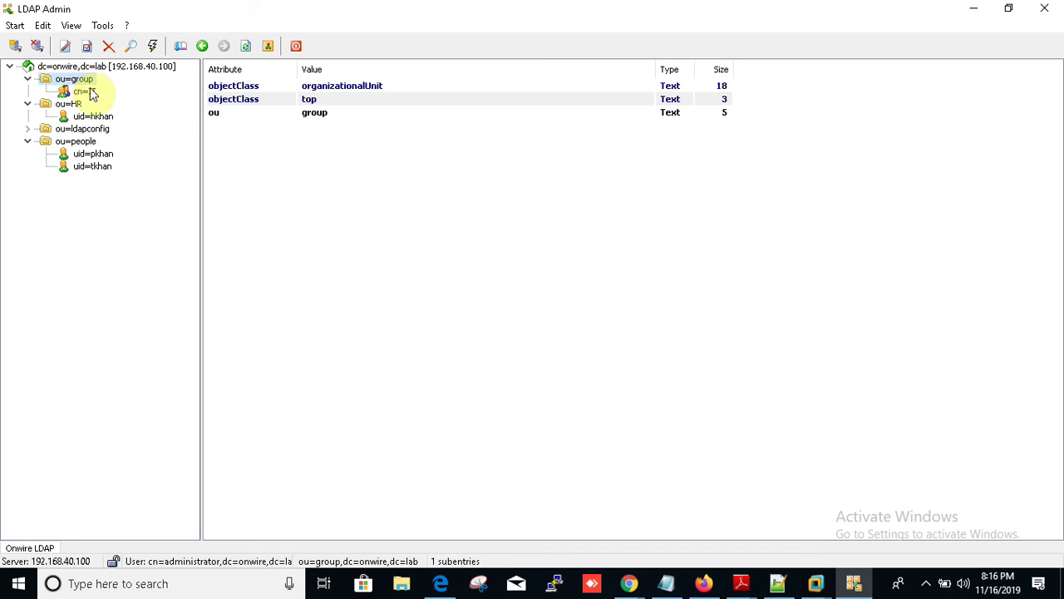
pyautogui.click(87, 92)
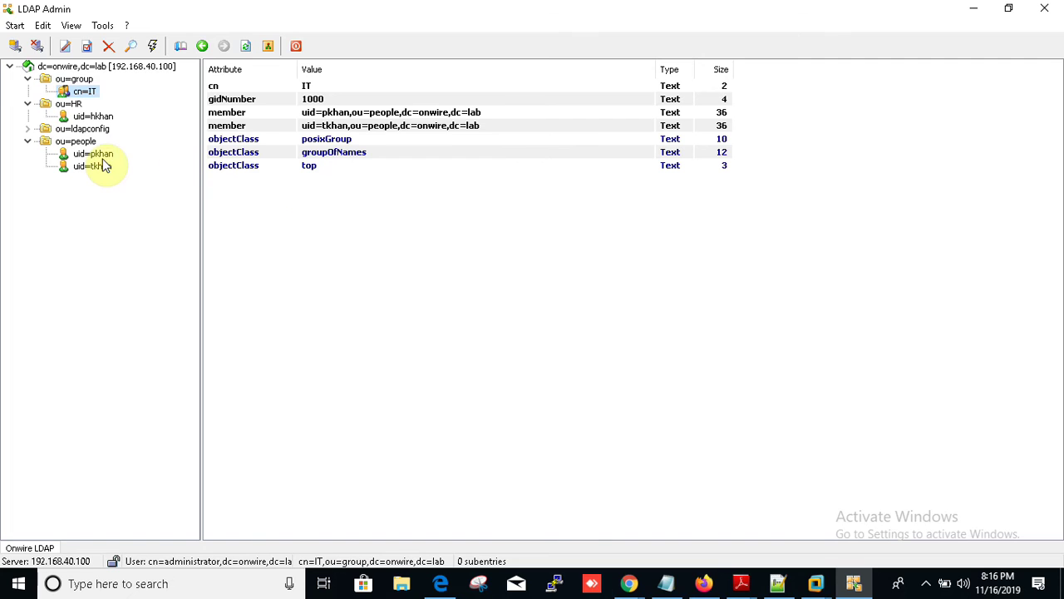
pyautogui.click(99, 156)
pyautogui.click(98, 166)
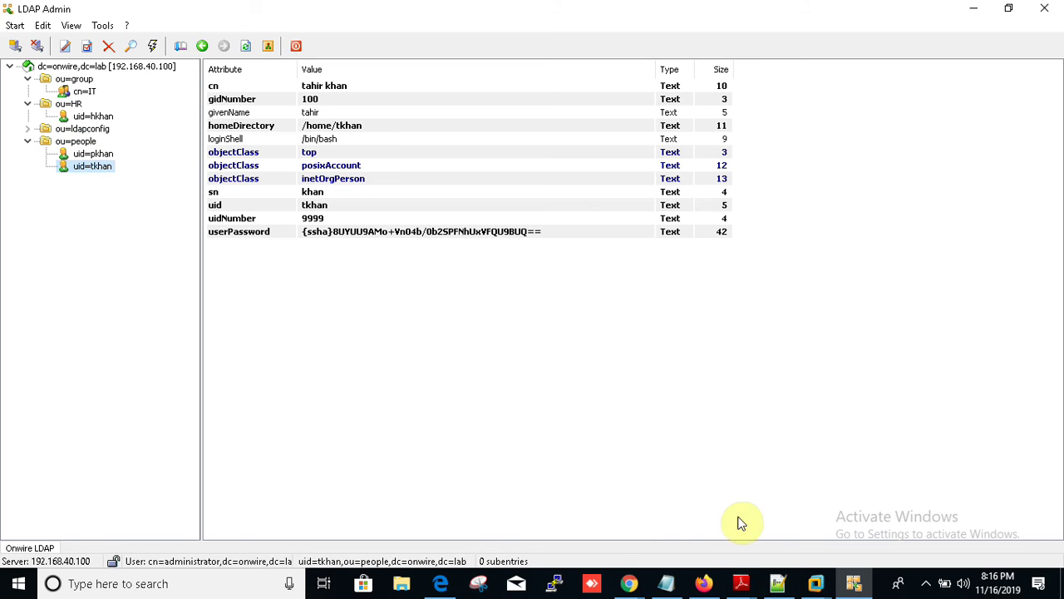
pyautogui.moveTo(815, 584)
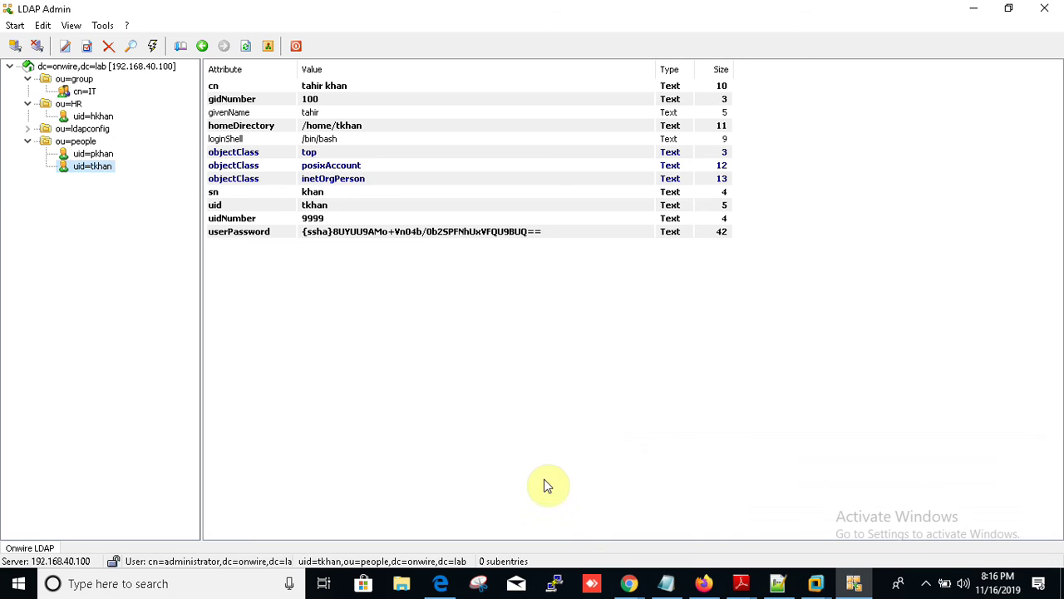
pyautogui.click(815, 582)
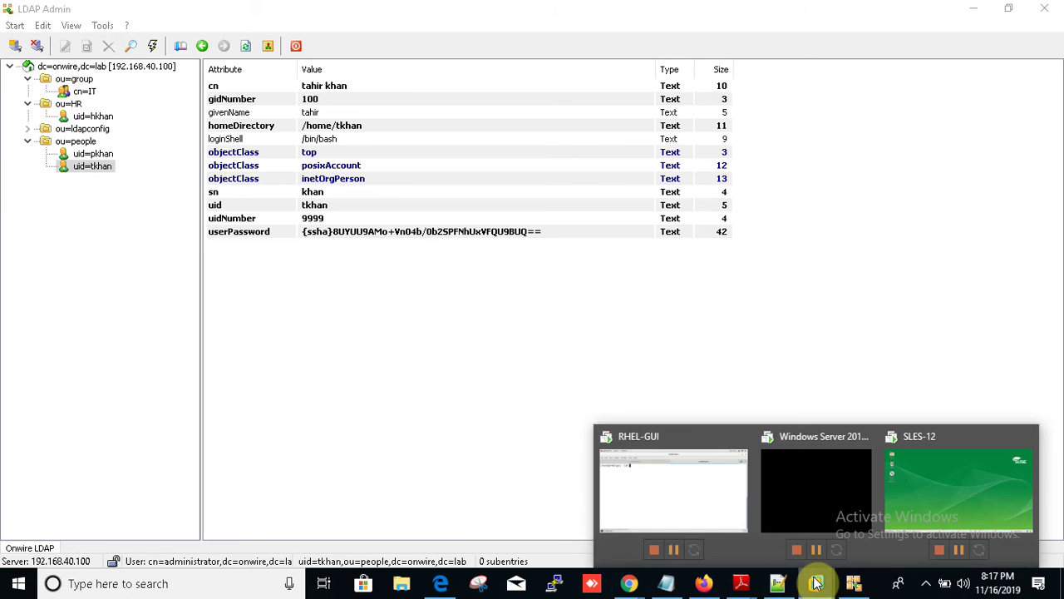
# Step: Switch to the SLES-12 virtual machine and show its root terminal outside full-screen mode
pyautogui.click(691, 502)
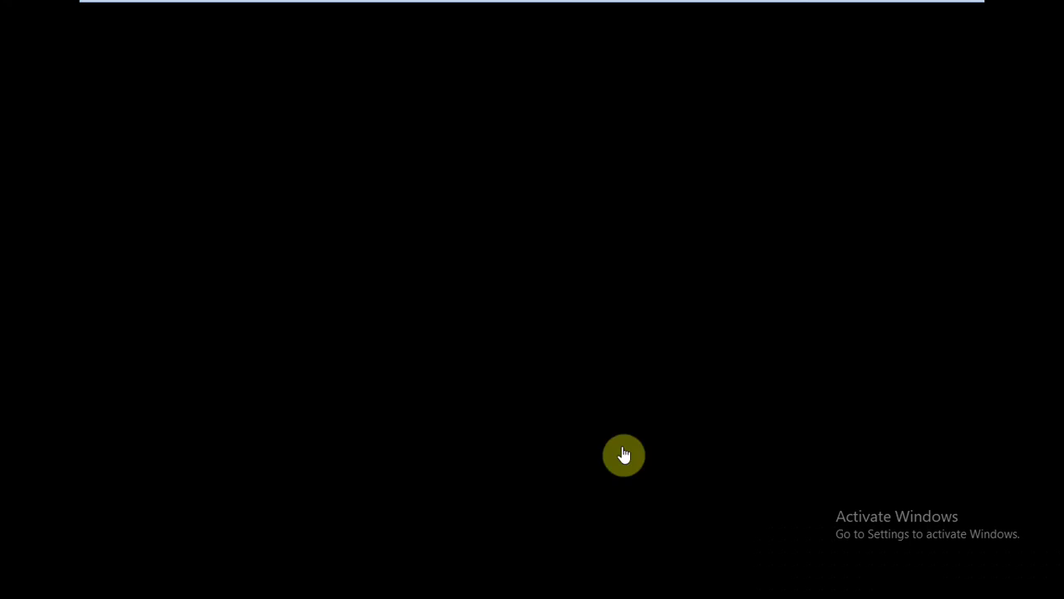
pyautogui.click(429, 209)
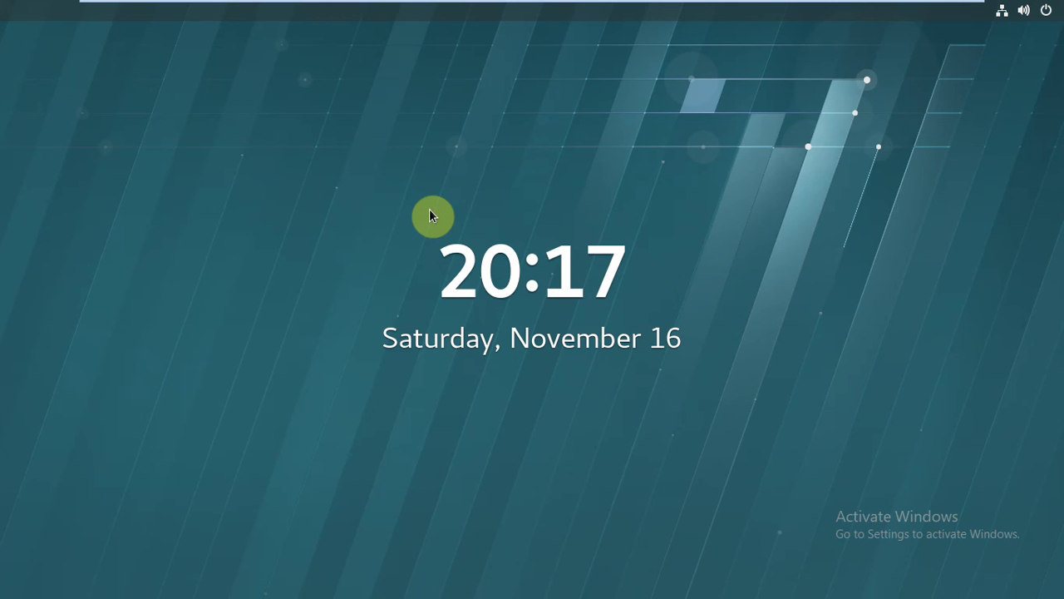
pyautogui.moveTo(678, 5)
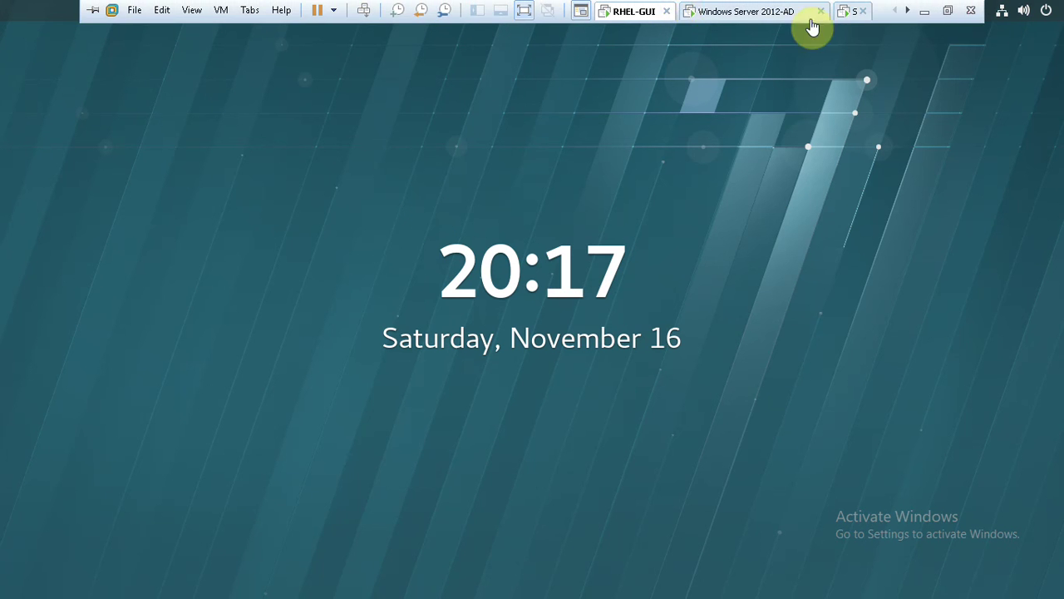
pyautogui.click(846, 12)
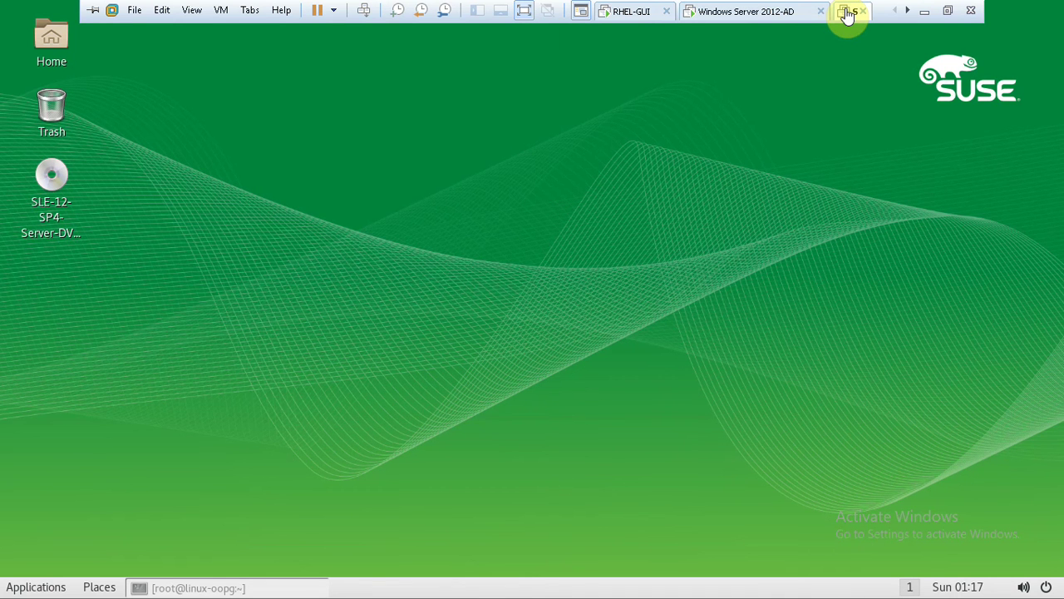
pyautogui.click(622, 12)
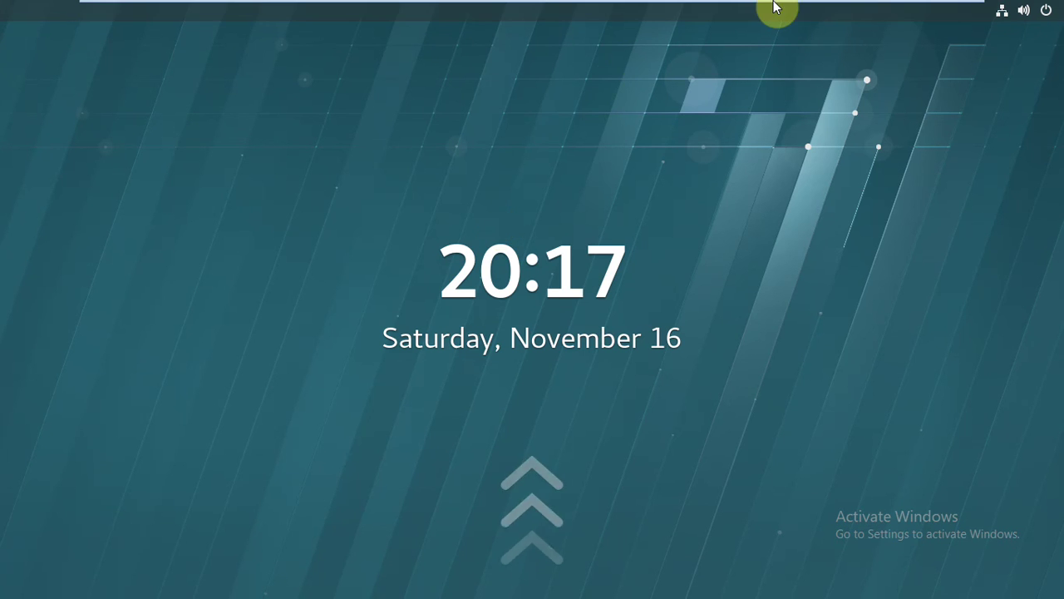
pyautogui.click(859, 11)
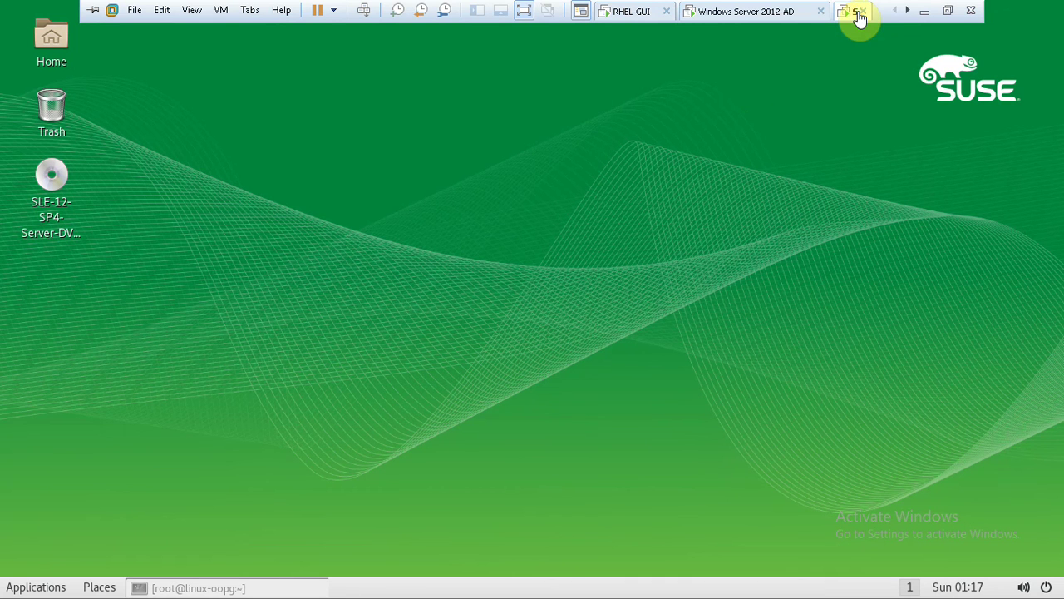
pyautogui.click(233, 587)
pyautogui.moveTo(408, 5)
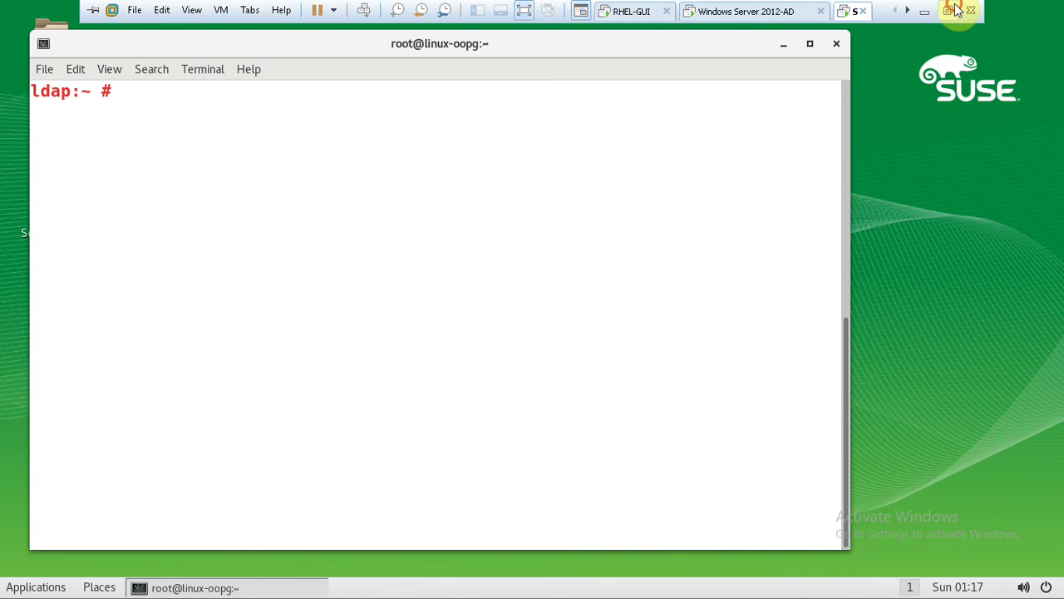
pyautogui.click(950, 10)
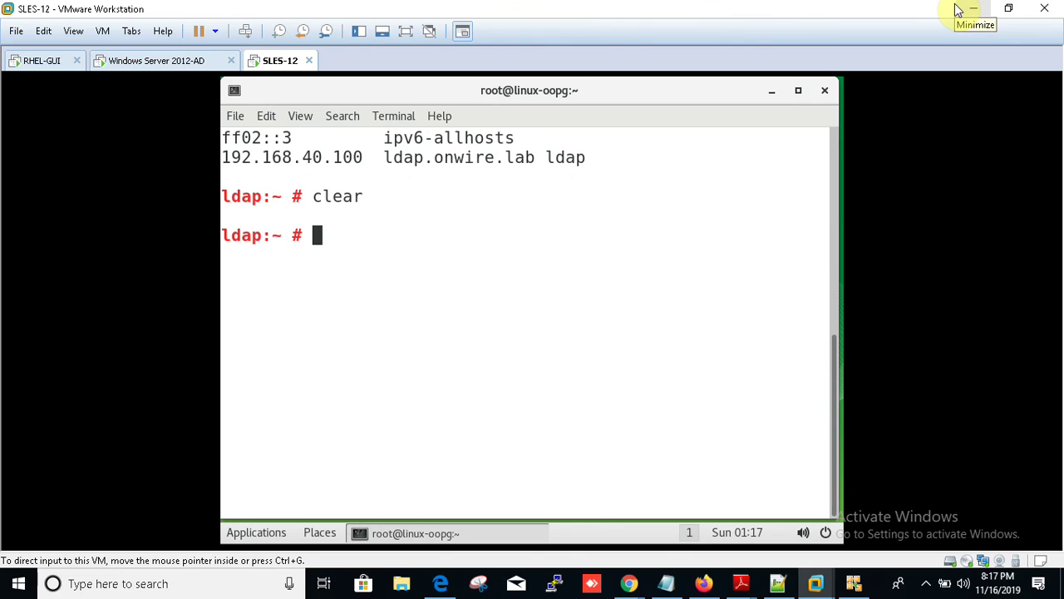